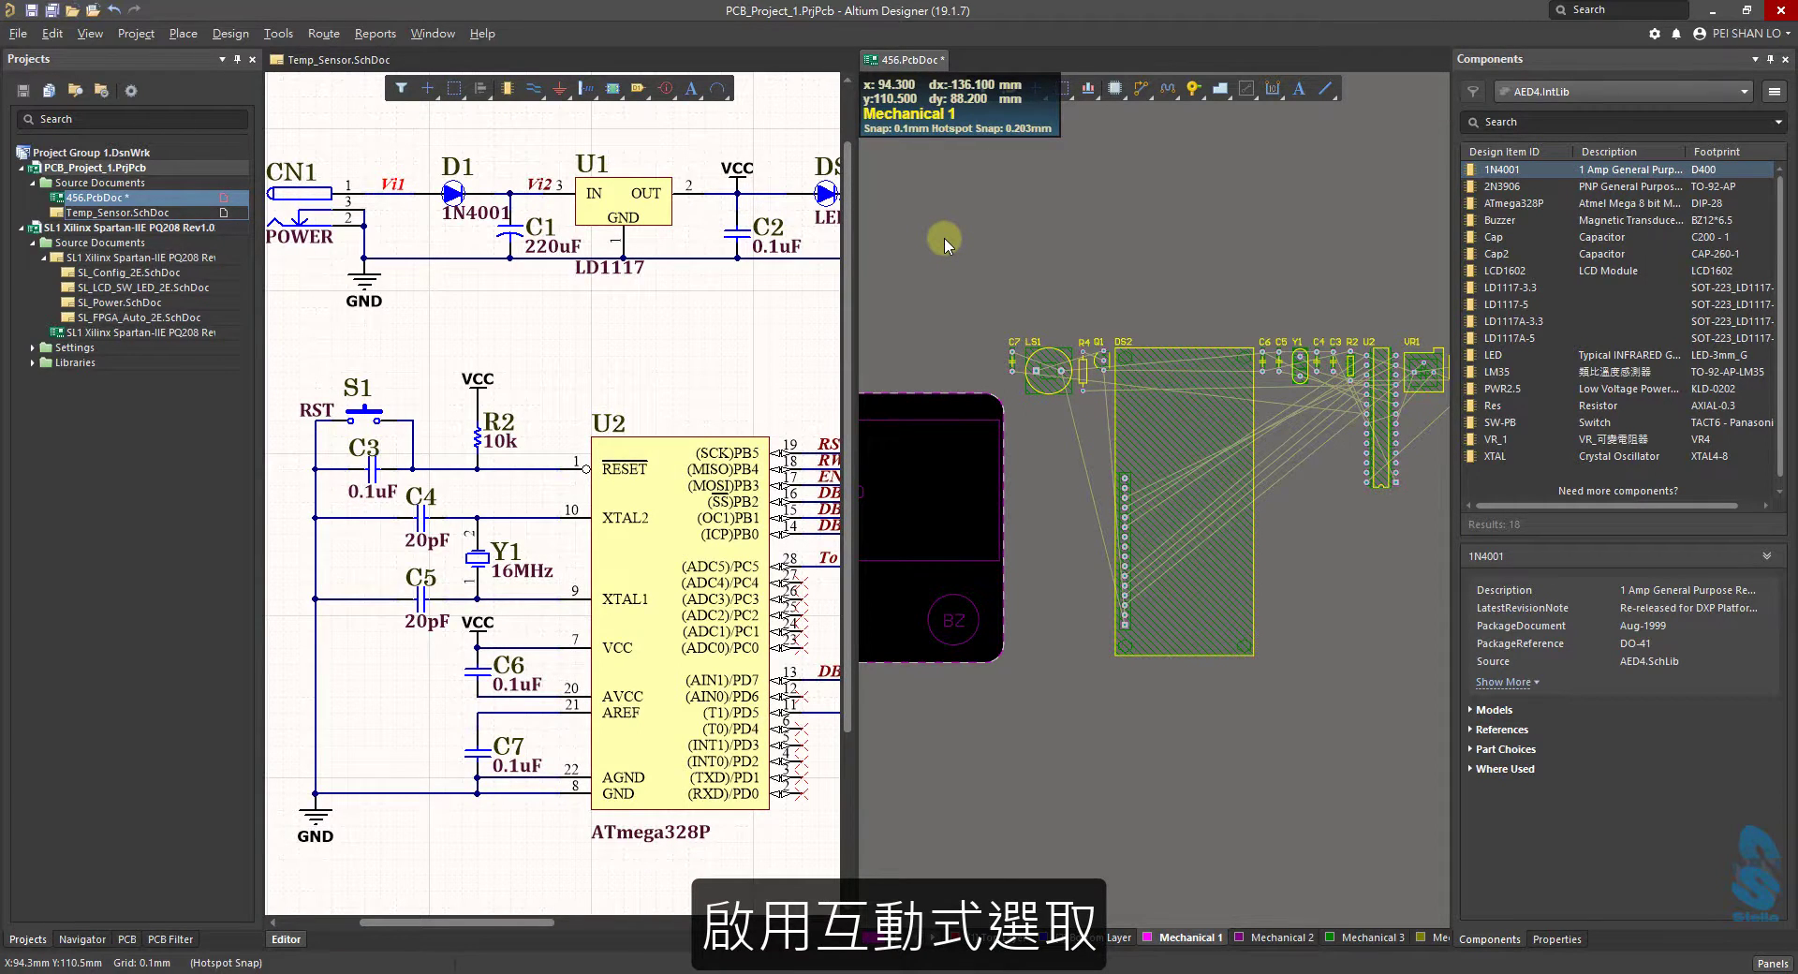
# Enable Cross Selection with Dimming and Zooming in the System – Navigation preferences and apply the change.
pyautogui.click(1655, 39)
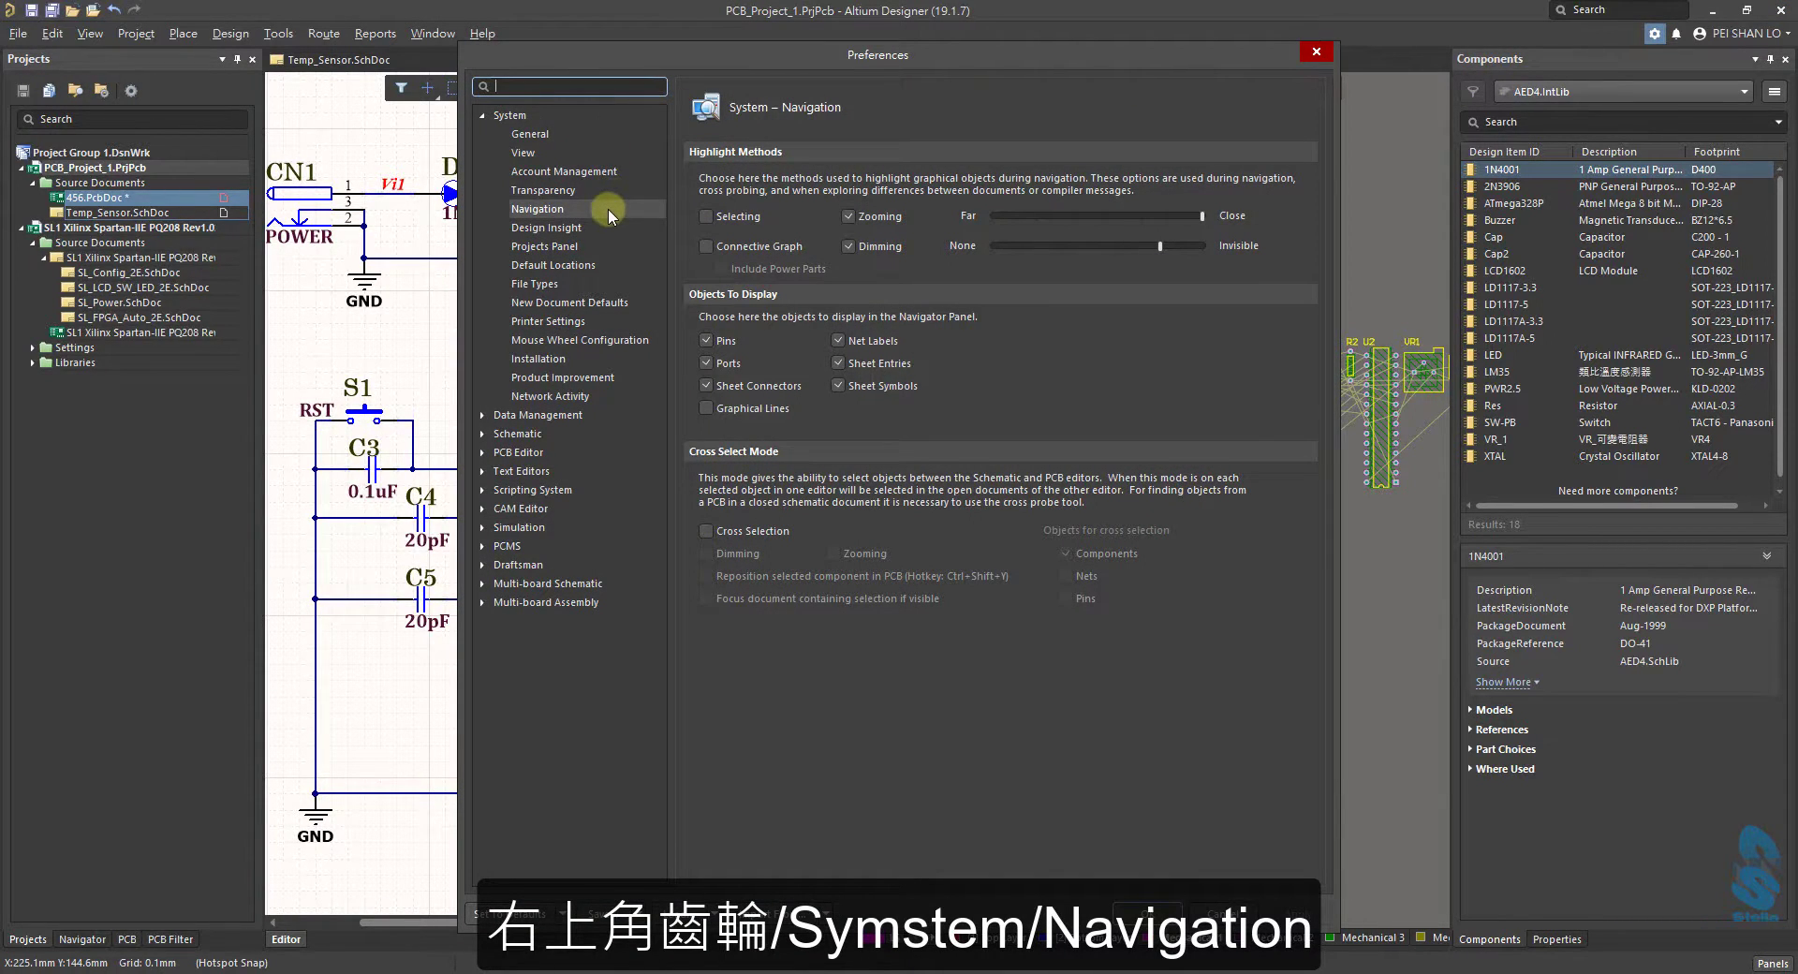
pyautogui.click(706, 531)
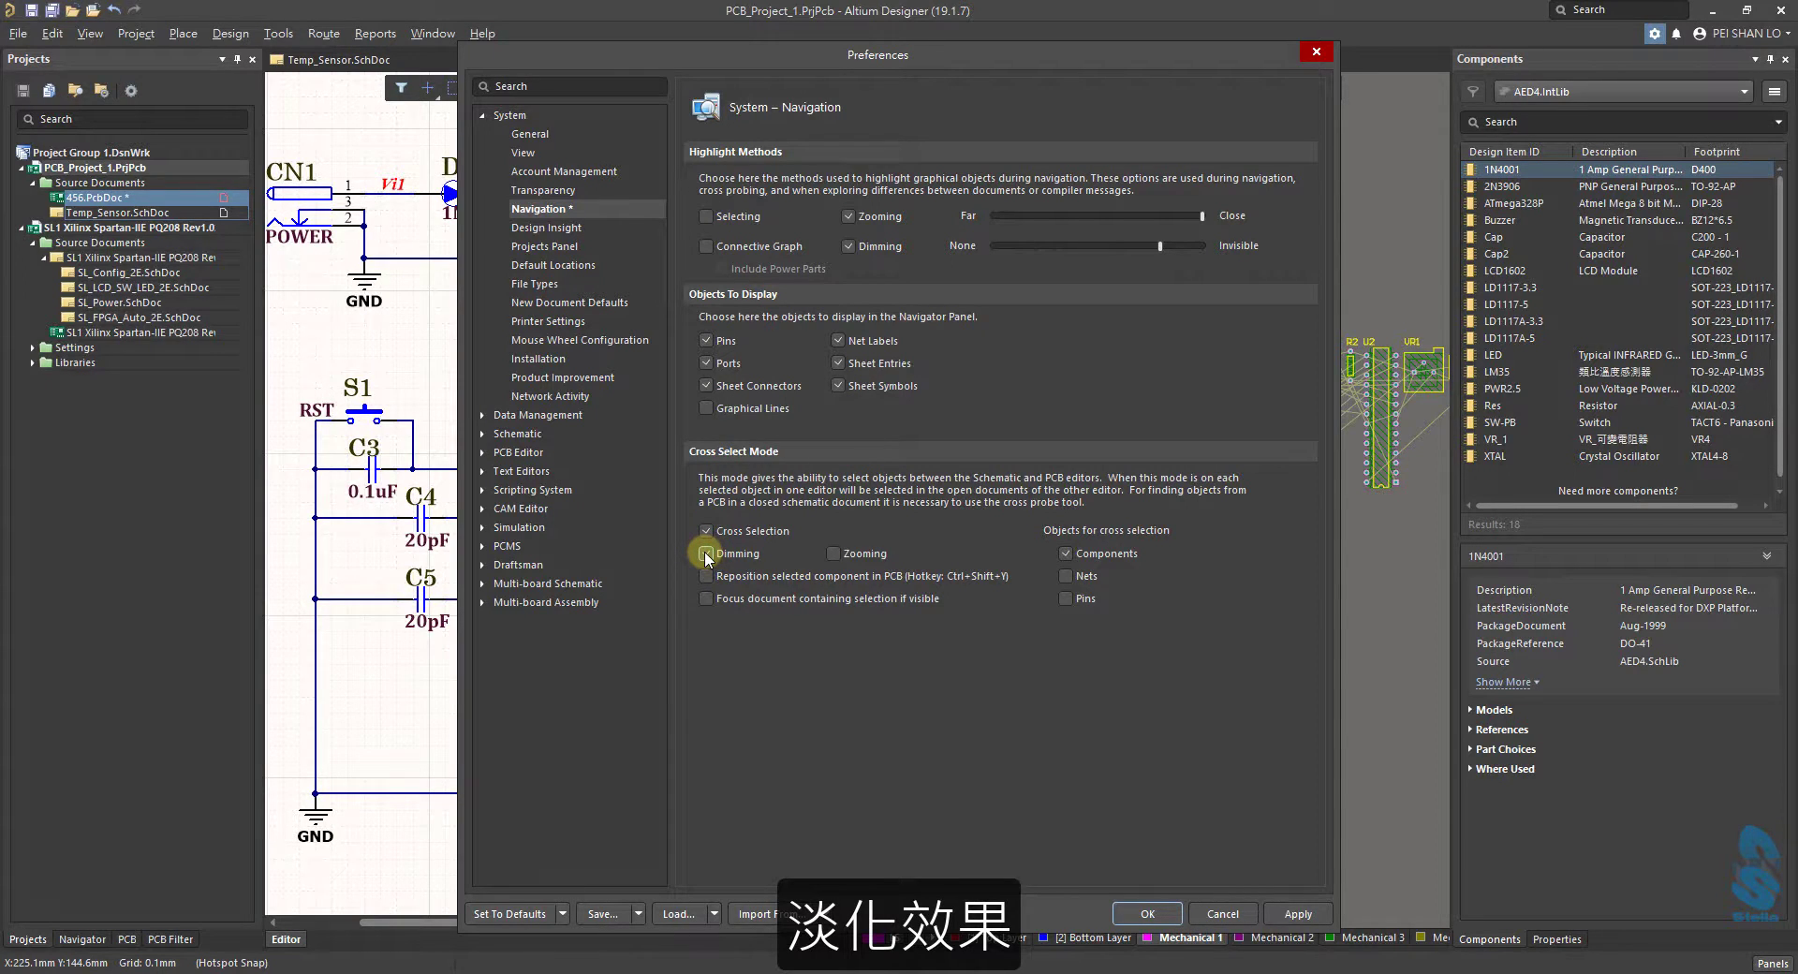
pyautogui.click(706, 554)
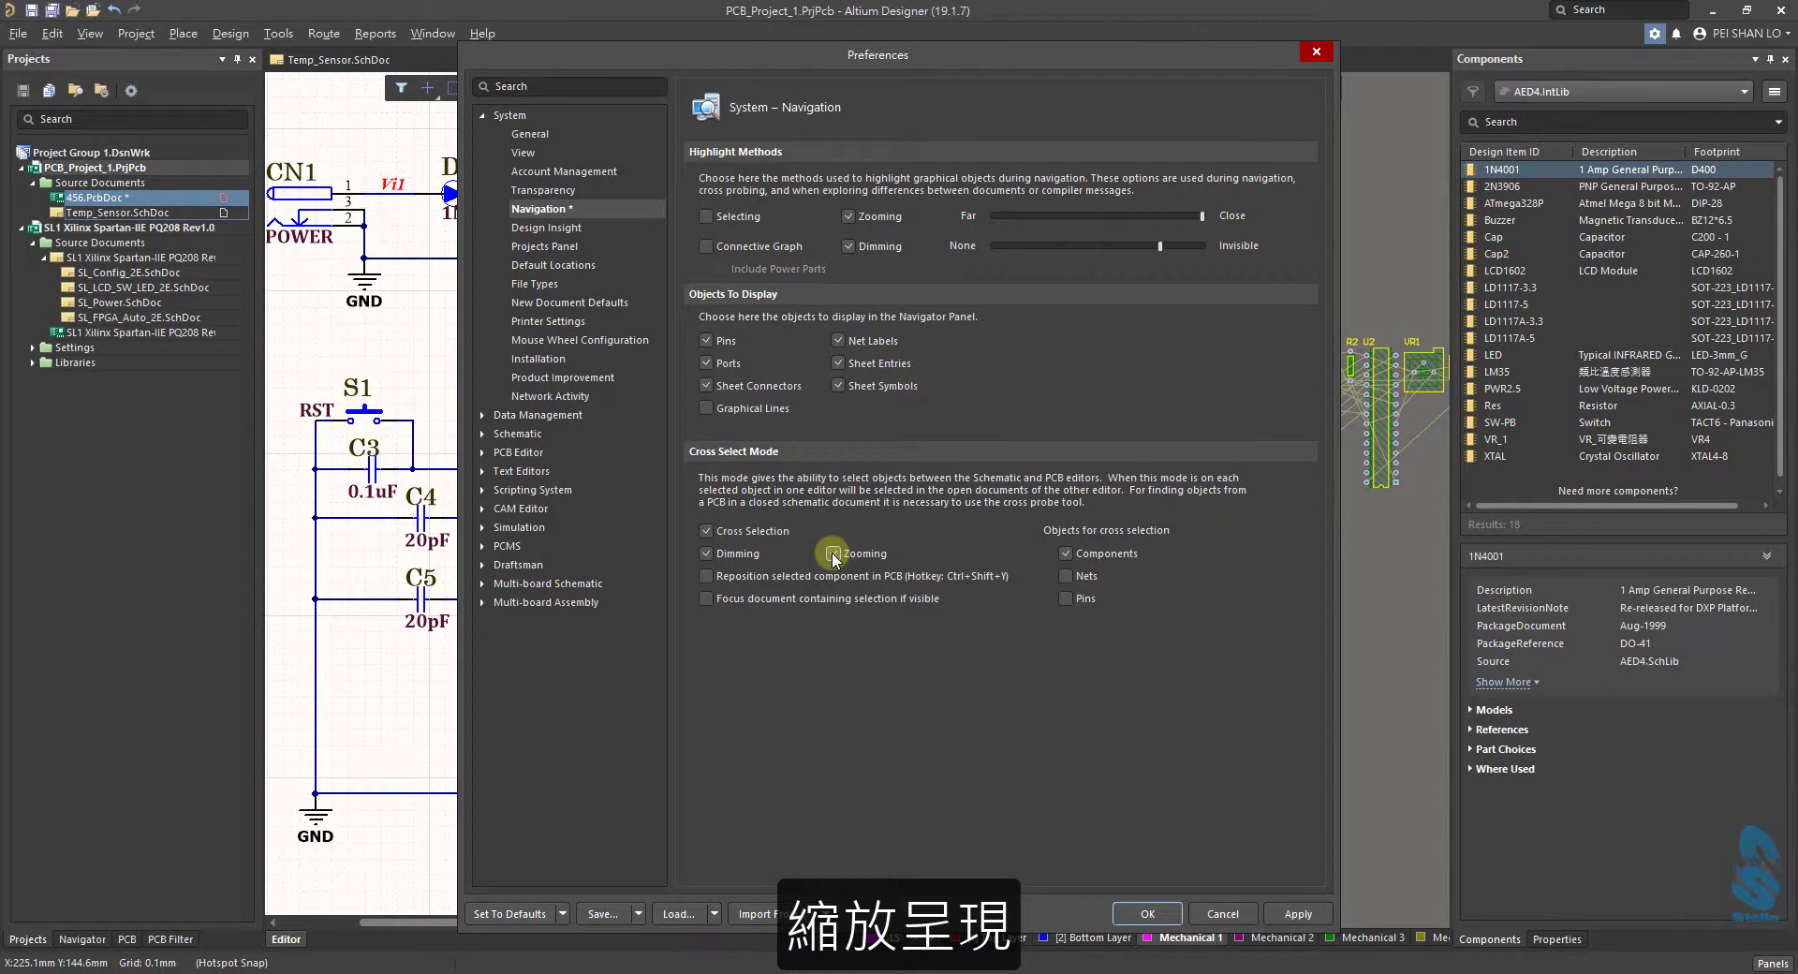
pyautogui.click(832, 553)
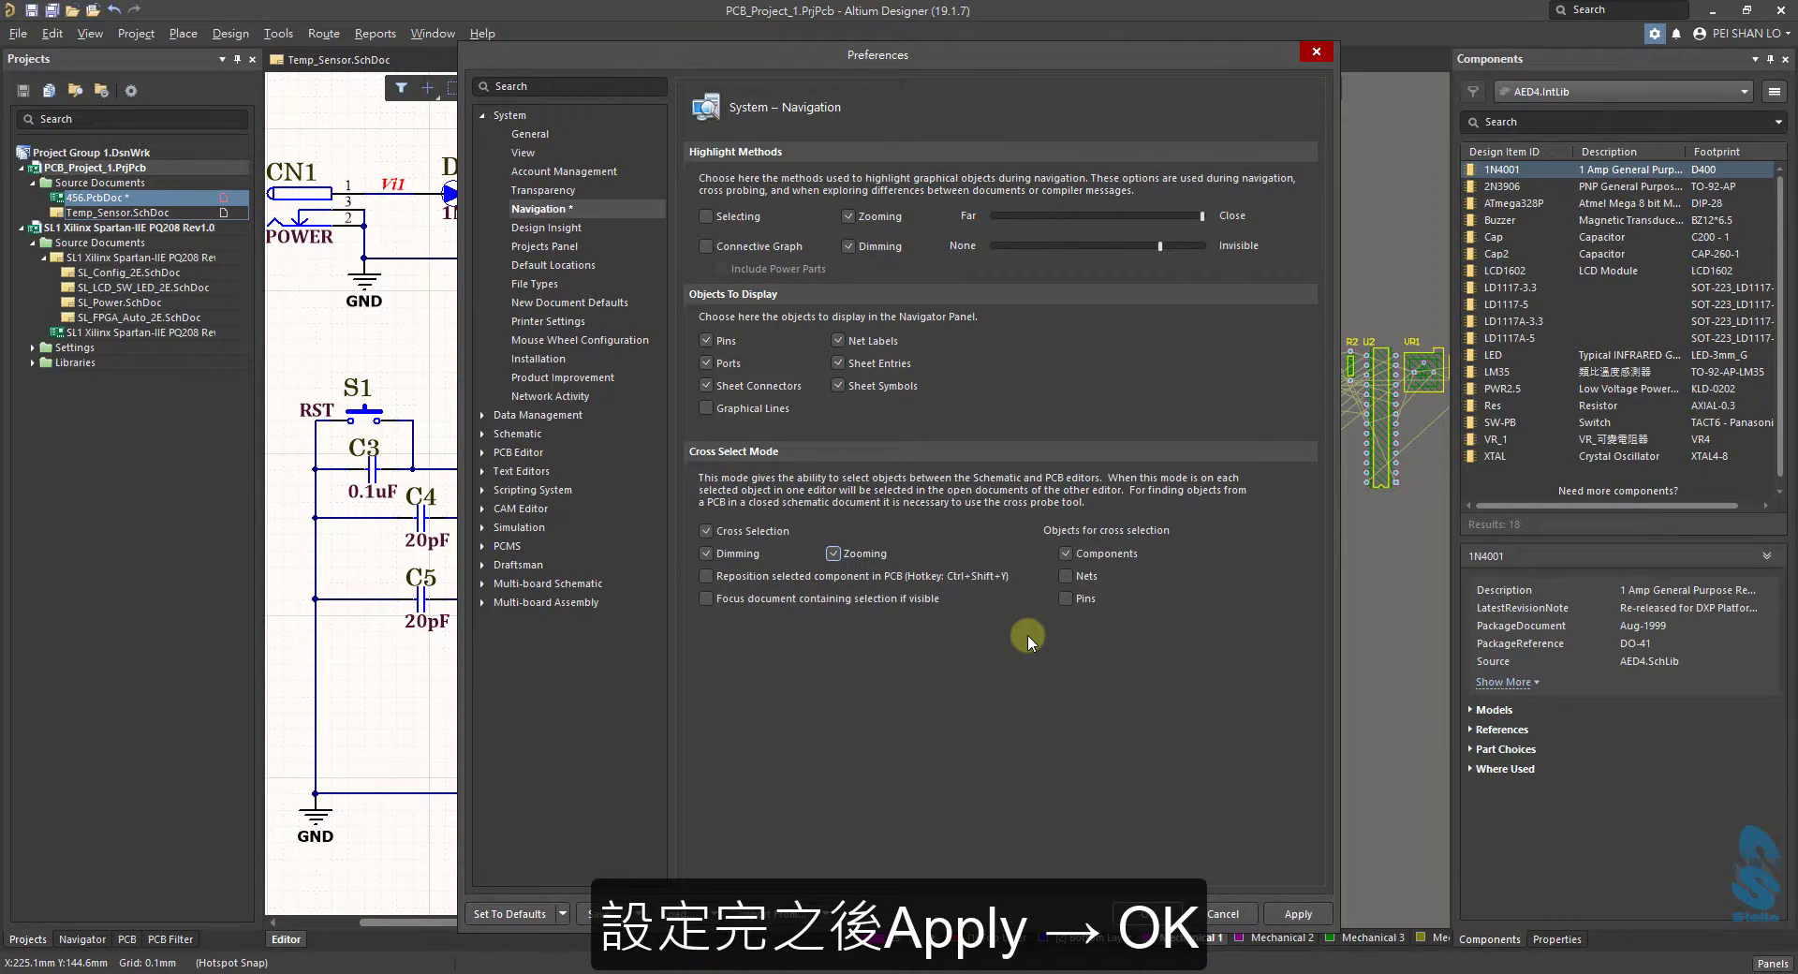
pyautogui.click(1268, 912)
pyautogui.click(1128, 913)
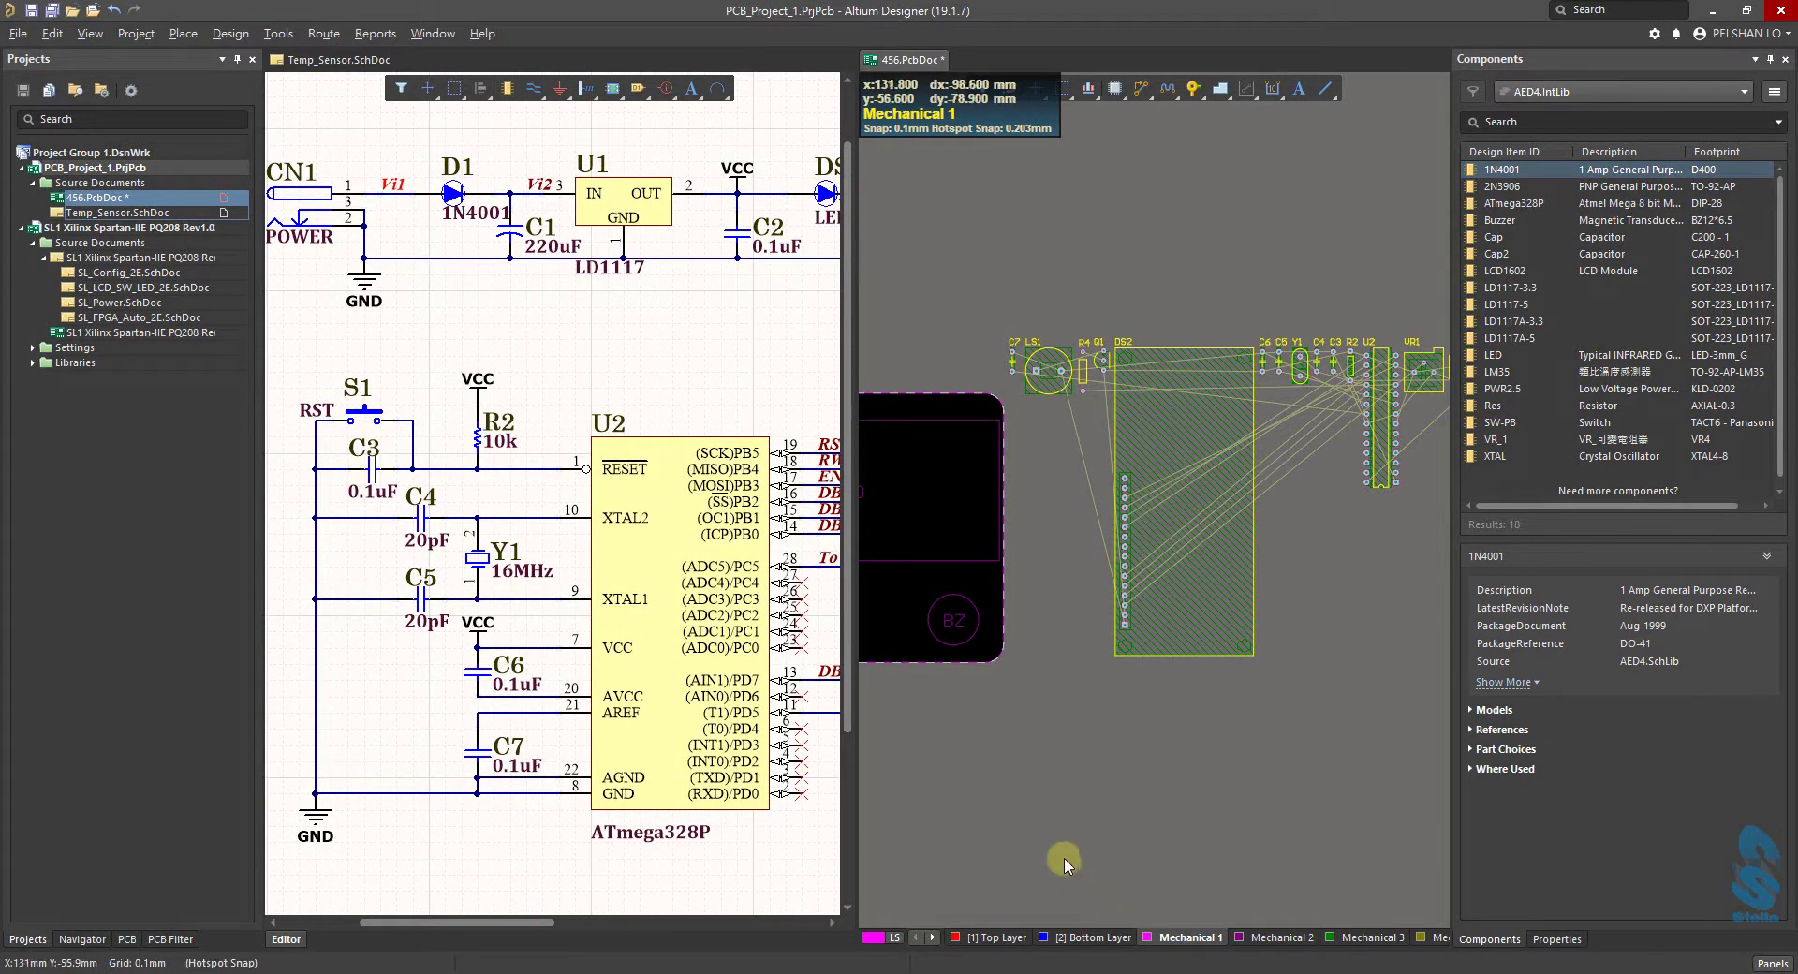
# Arrange the power circuit's components (CN1, D1, C1, U1, C2, DS1, R1) within a rectangle outside the board, beside its upper-left corner.
pyautogui.click(649, 346)
pyautogui.keyDown('ctrl'); pyautogui.scroll(-1, 650, 346); pyautogui.keyUp('ctrl')
pyautogui.keyDown('ctrl'); pyautogui.scroll(-1, 650, 346); pyautogui.keyUp('ctrl')
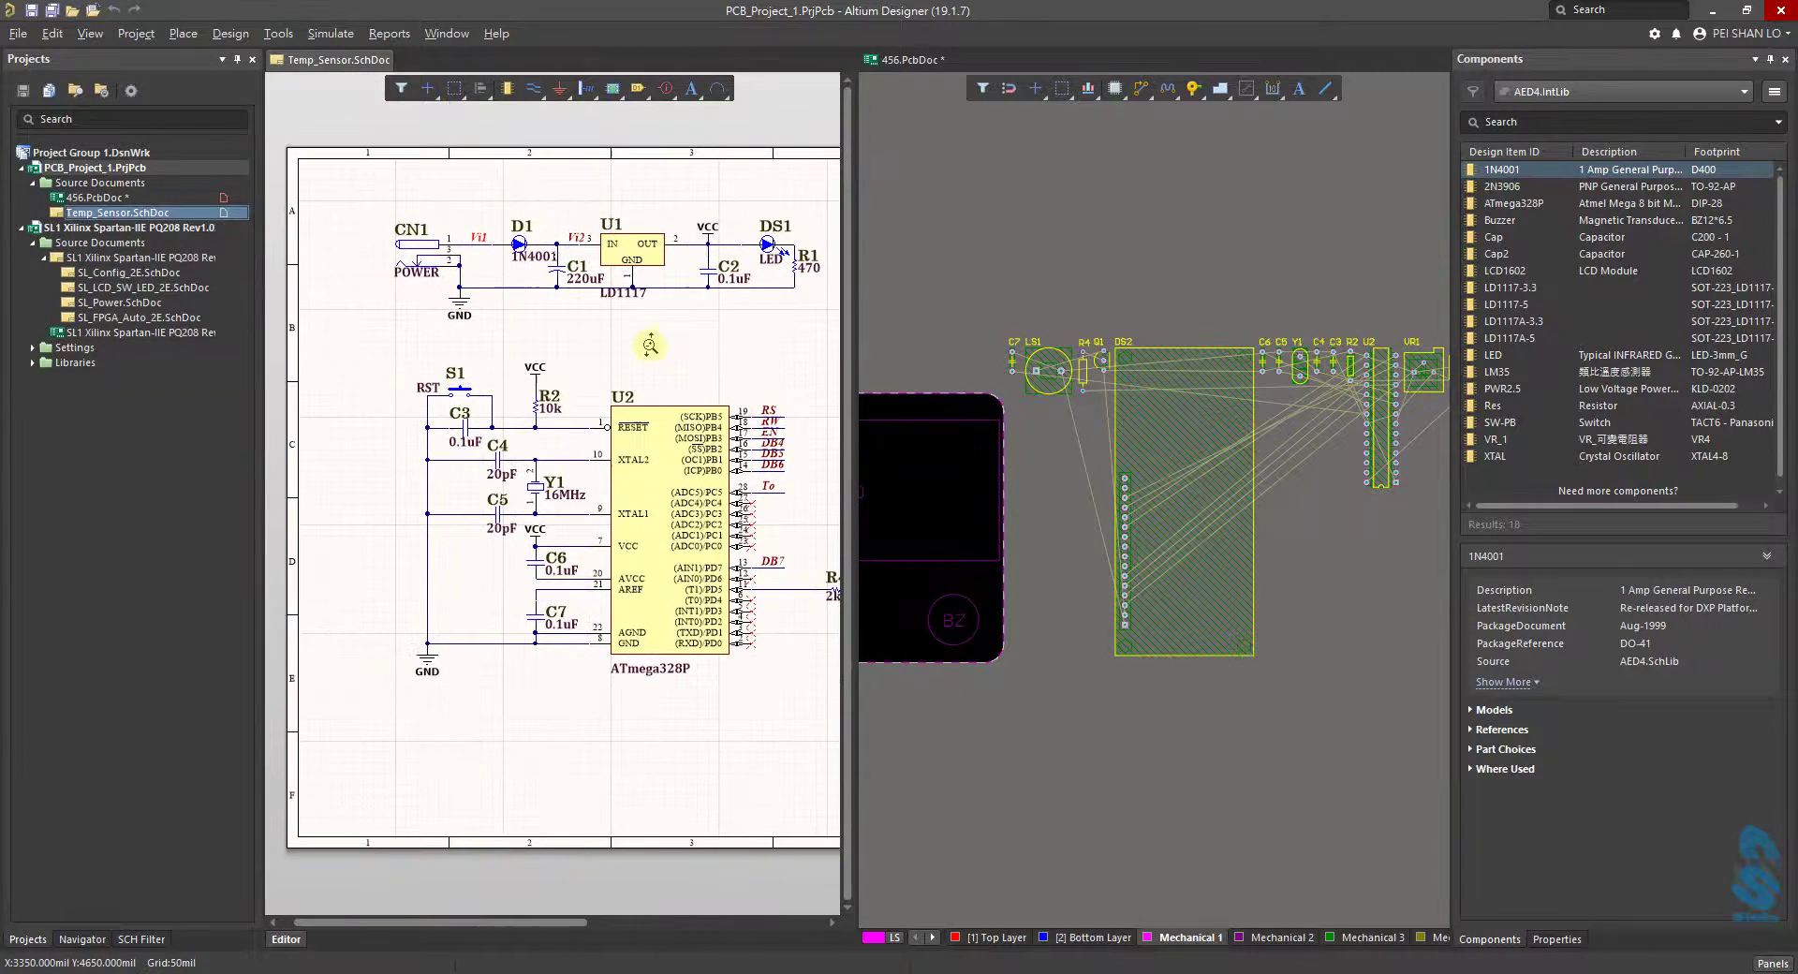
pyautogui.keyDown('ctrl'); pyautogui.scroll(-1, 649, 346); pyautogui.keyUp('ctrl')
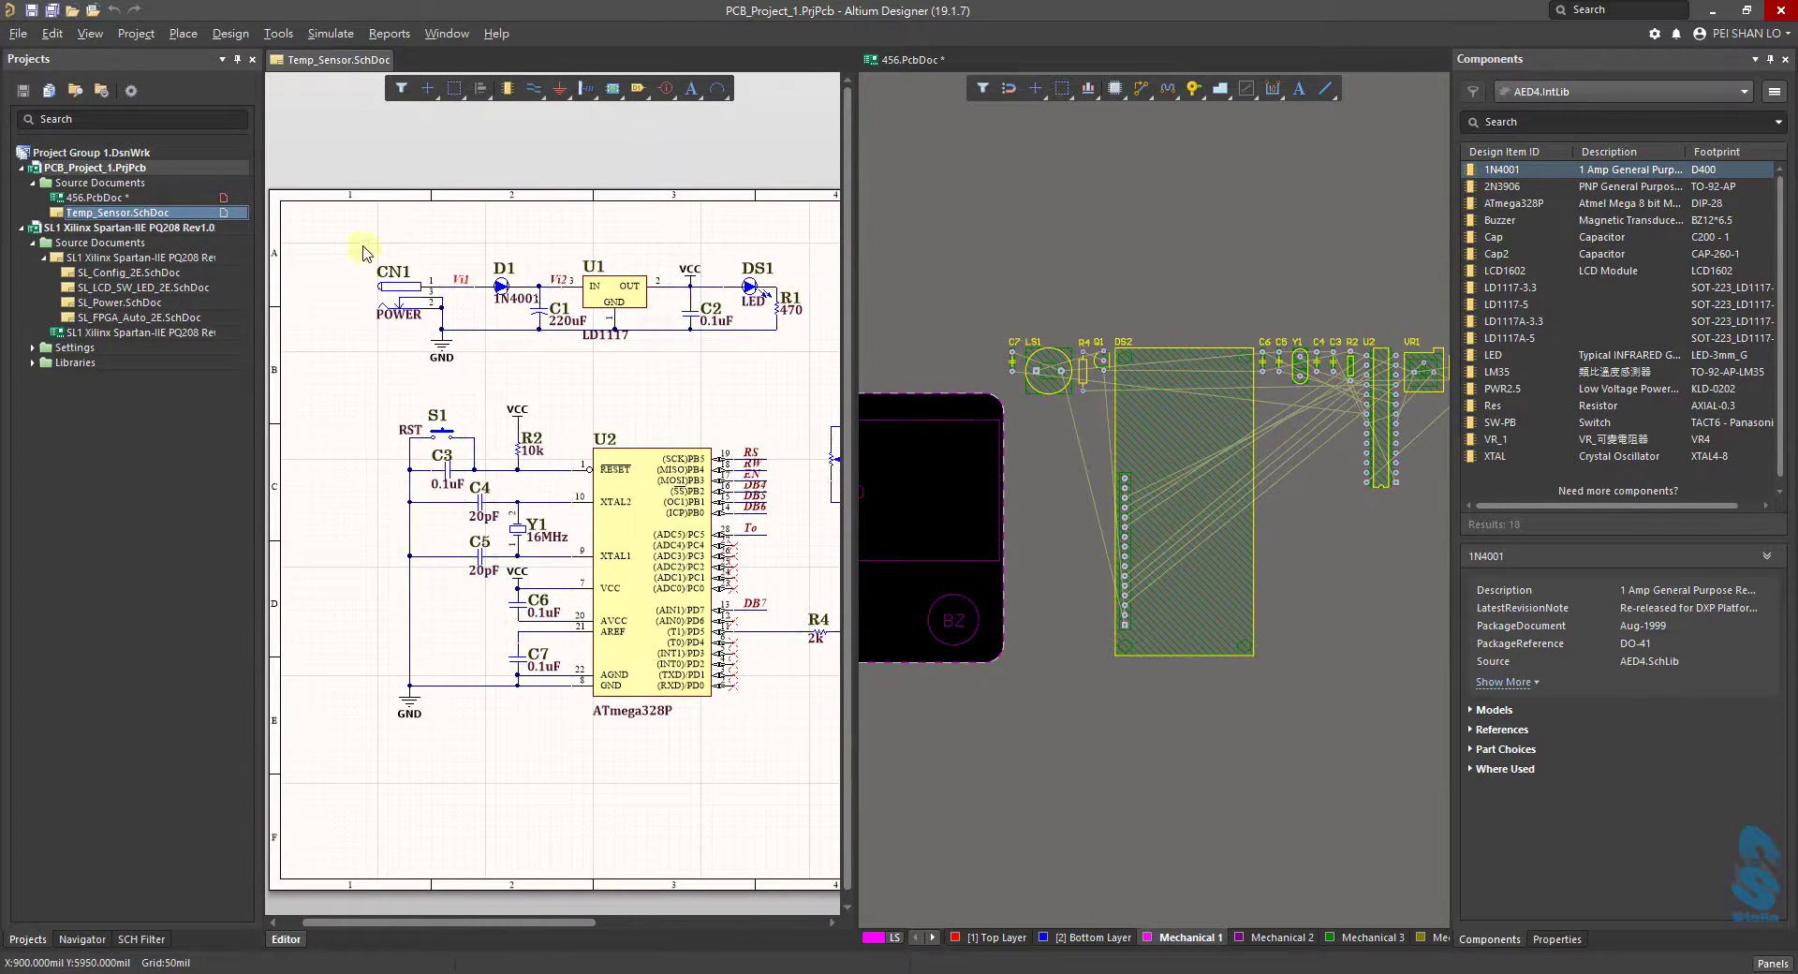
pyautogui.moveTo(353, 234); pyautogui.dragTo(824, 375)
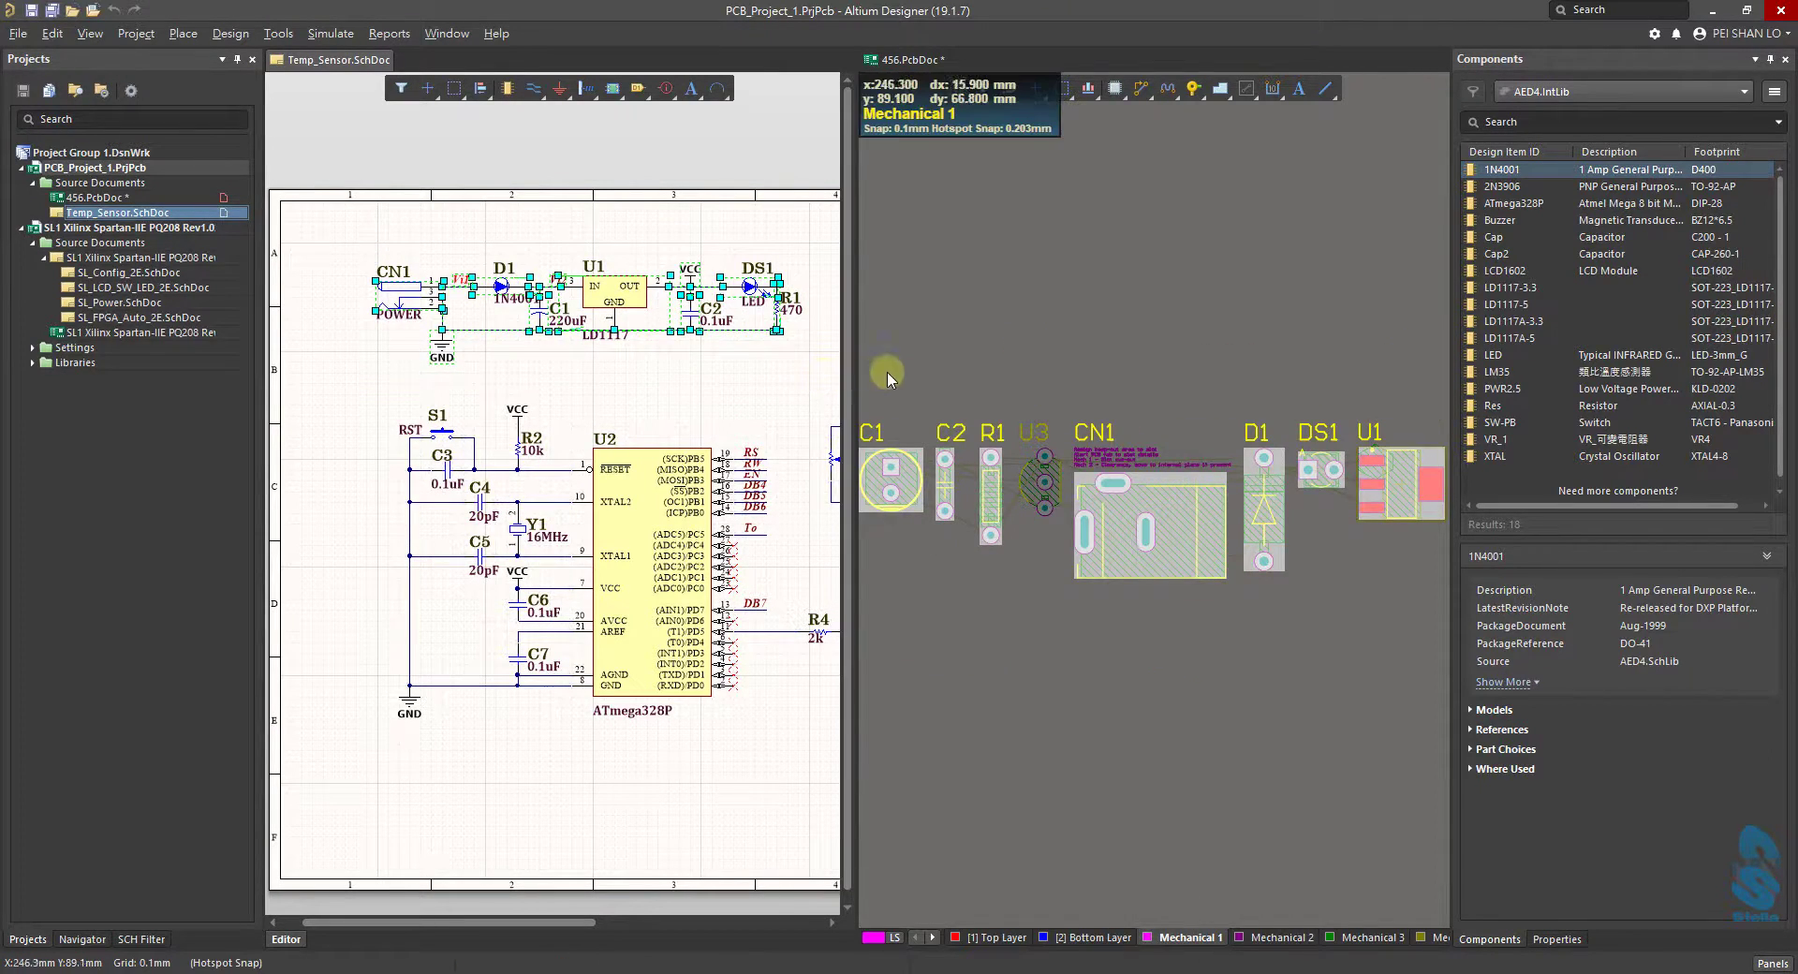
pyautogui.click(1114, 374)
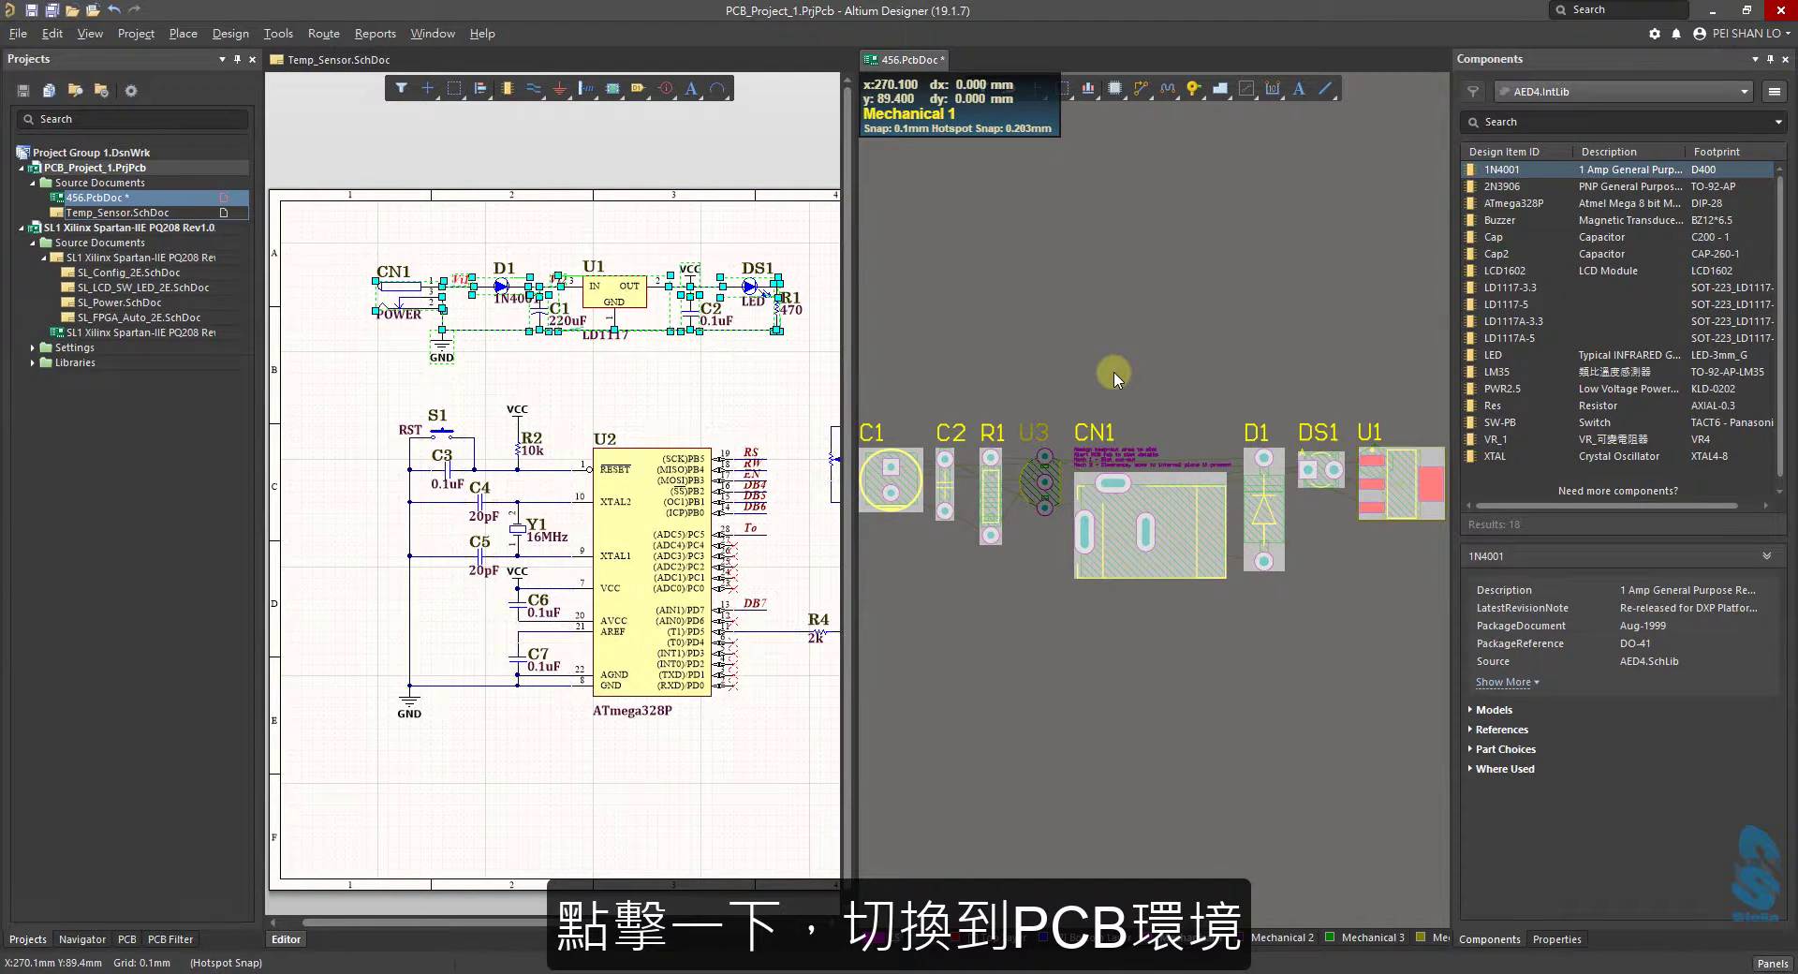
pyautogui.click(278, 34)
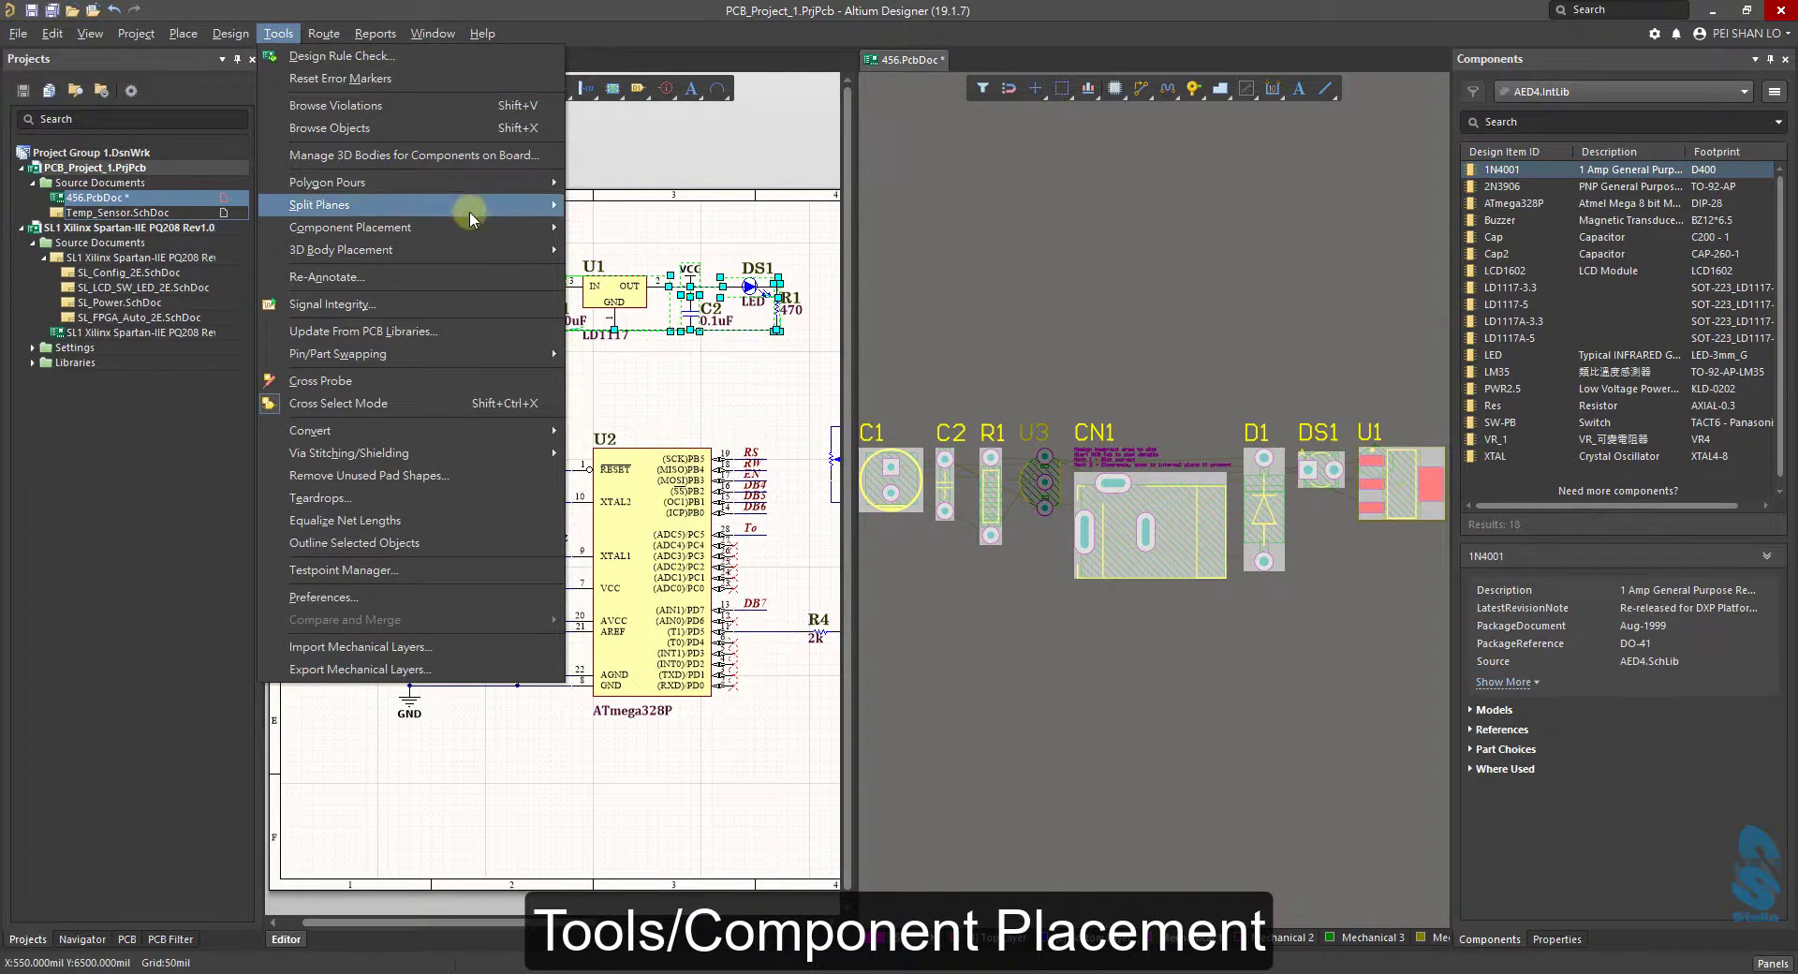
pyautogui.moveTo(479, 234)
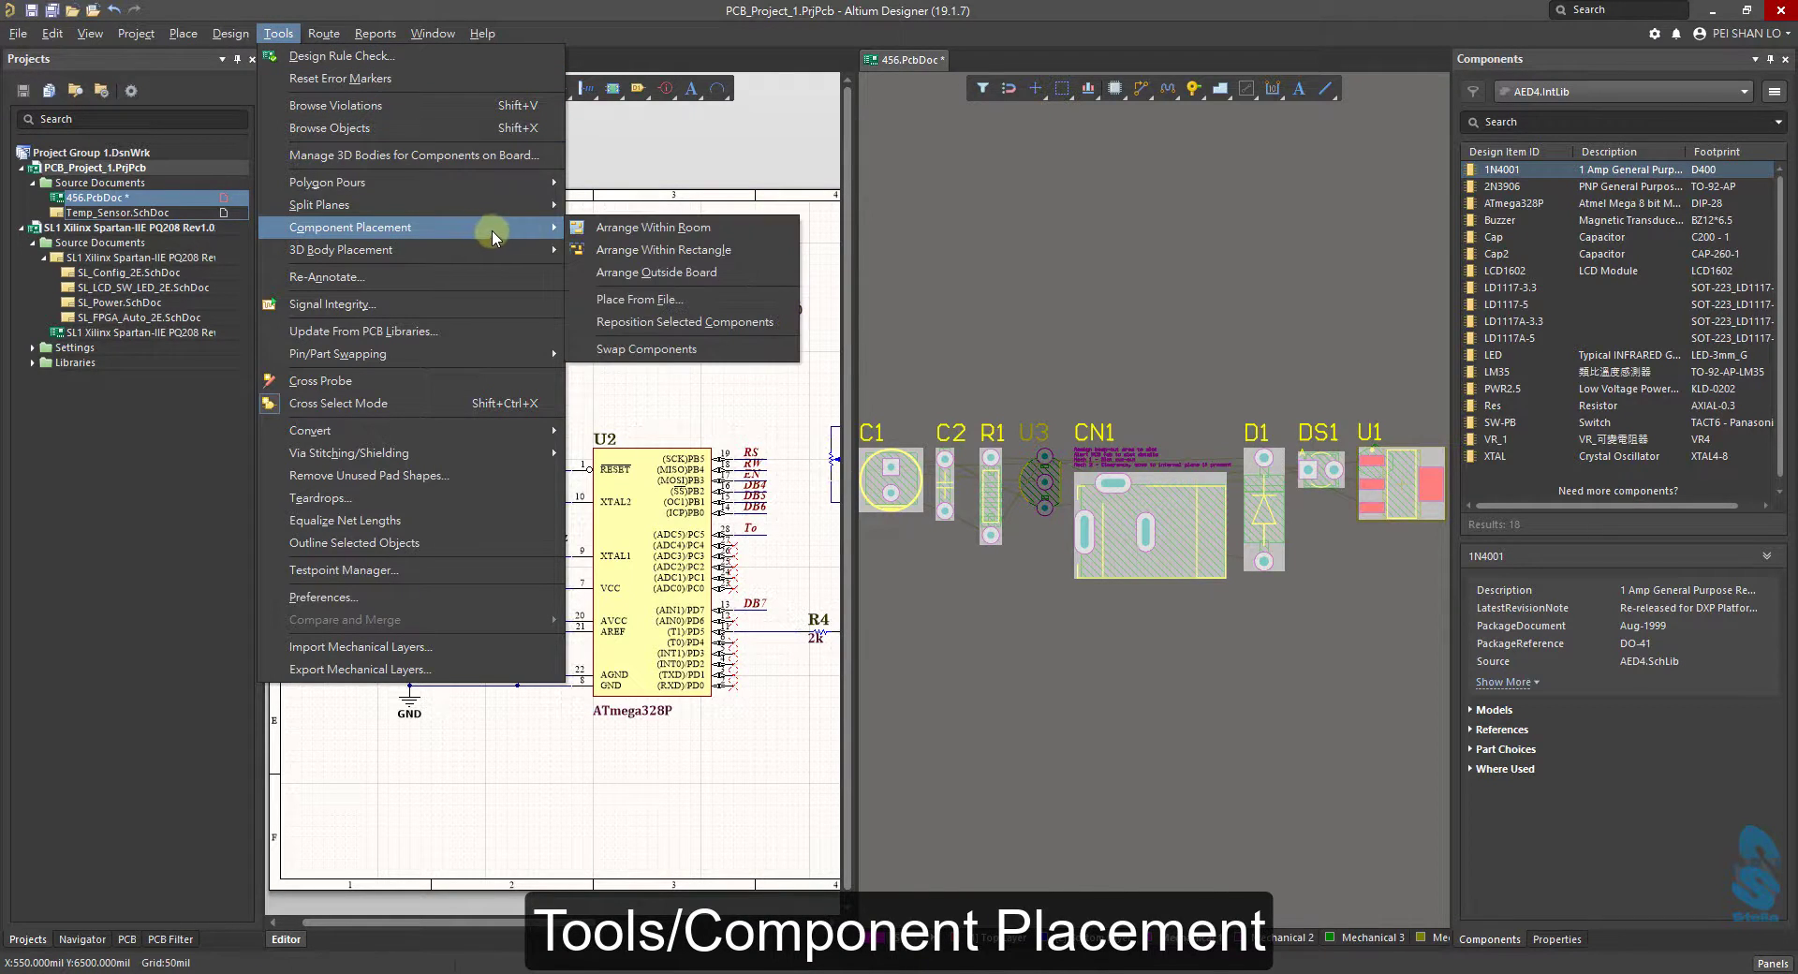
pyautogui.click(778, 254)
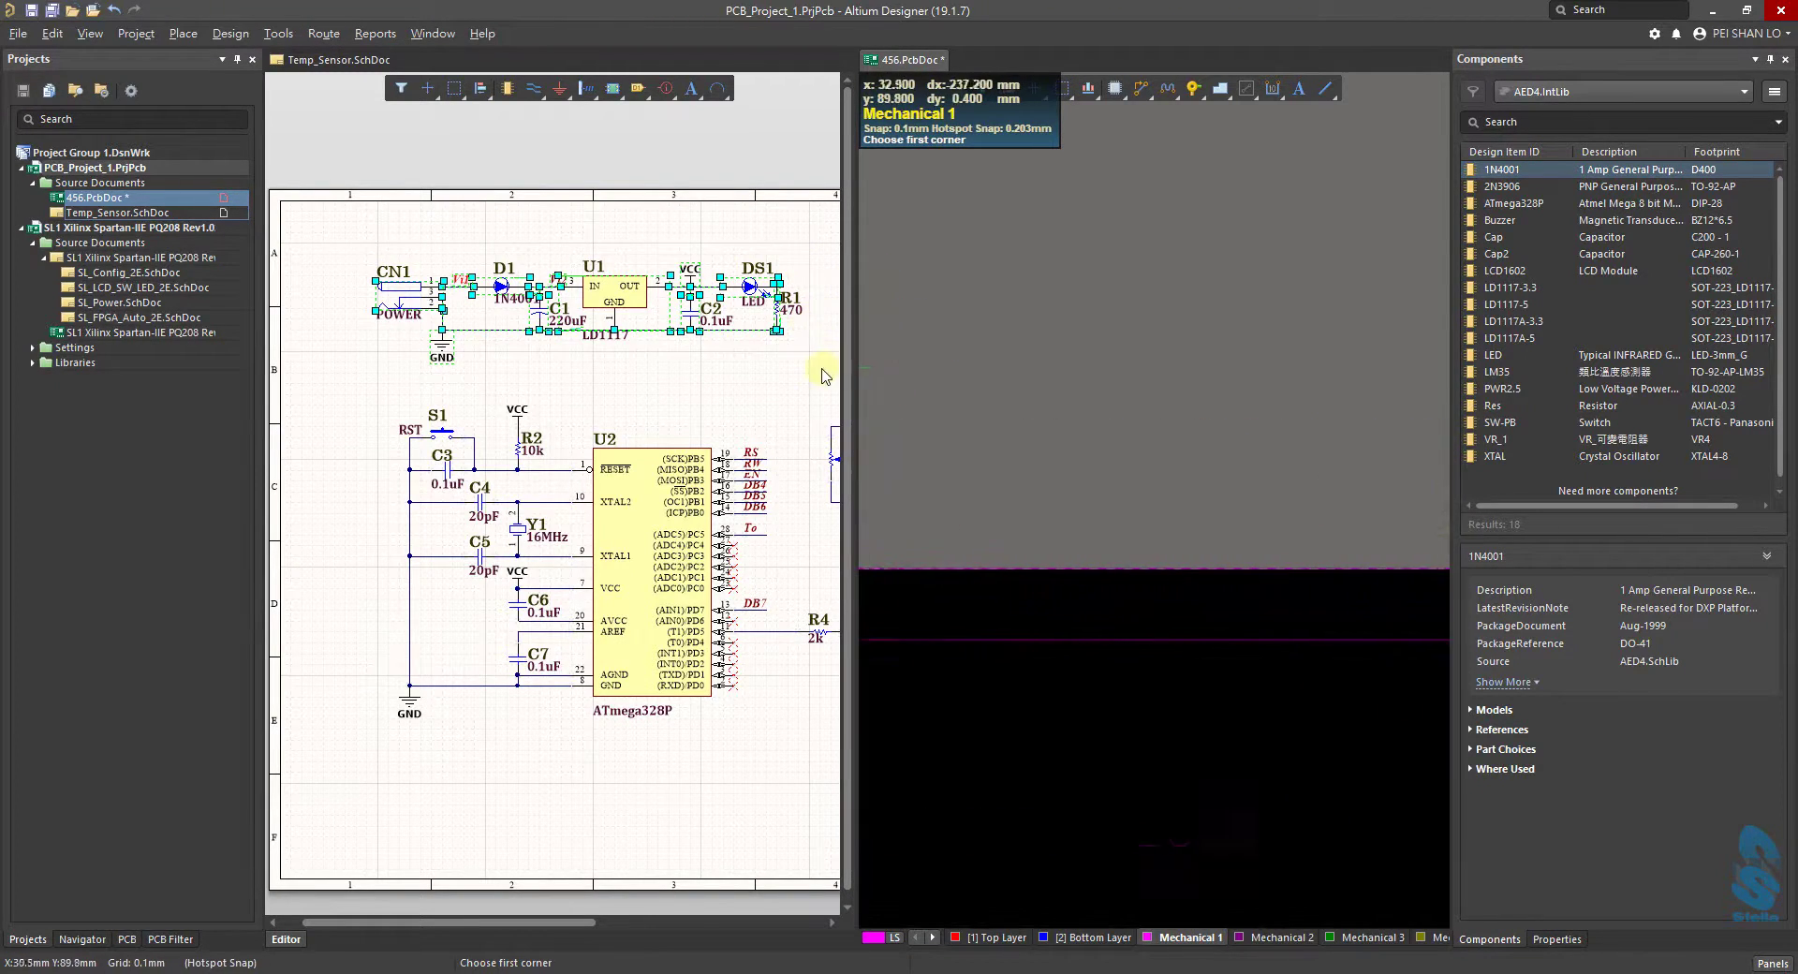
pyautogui.click(1007, 558)
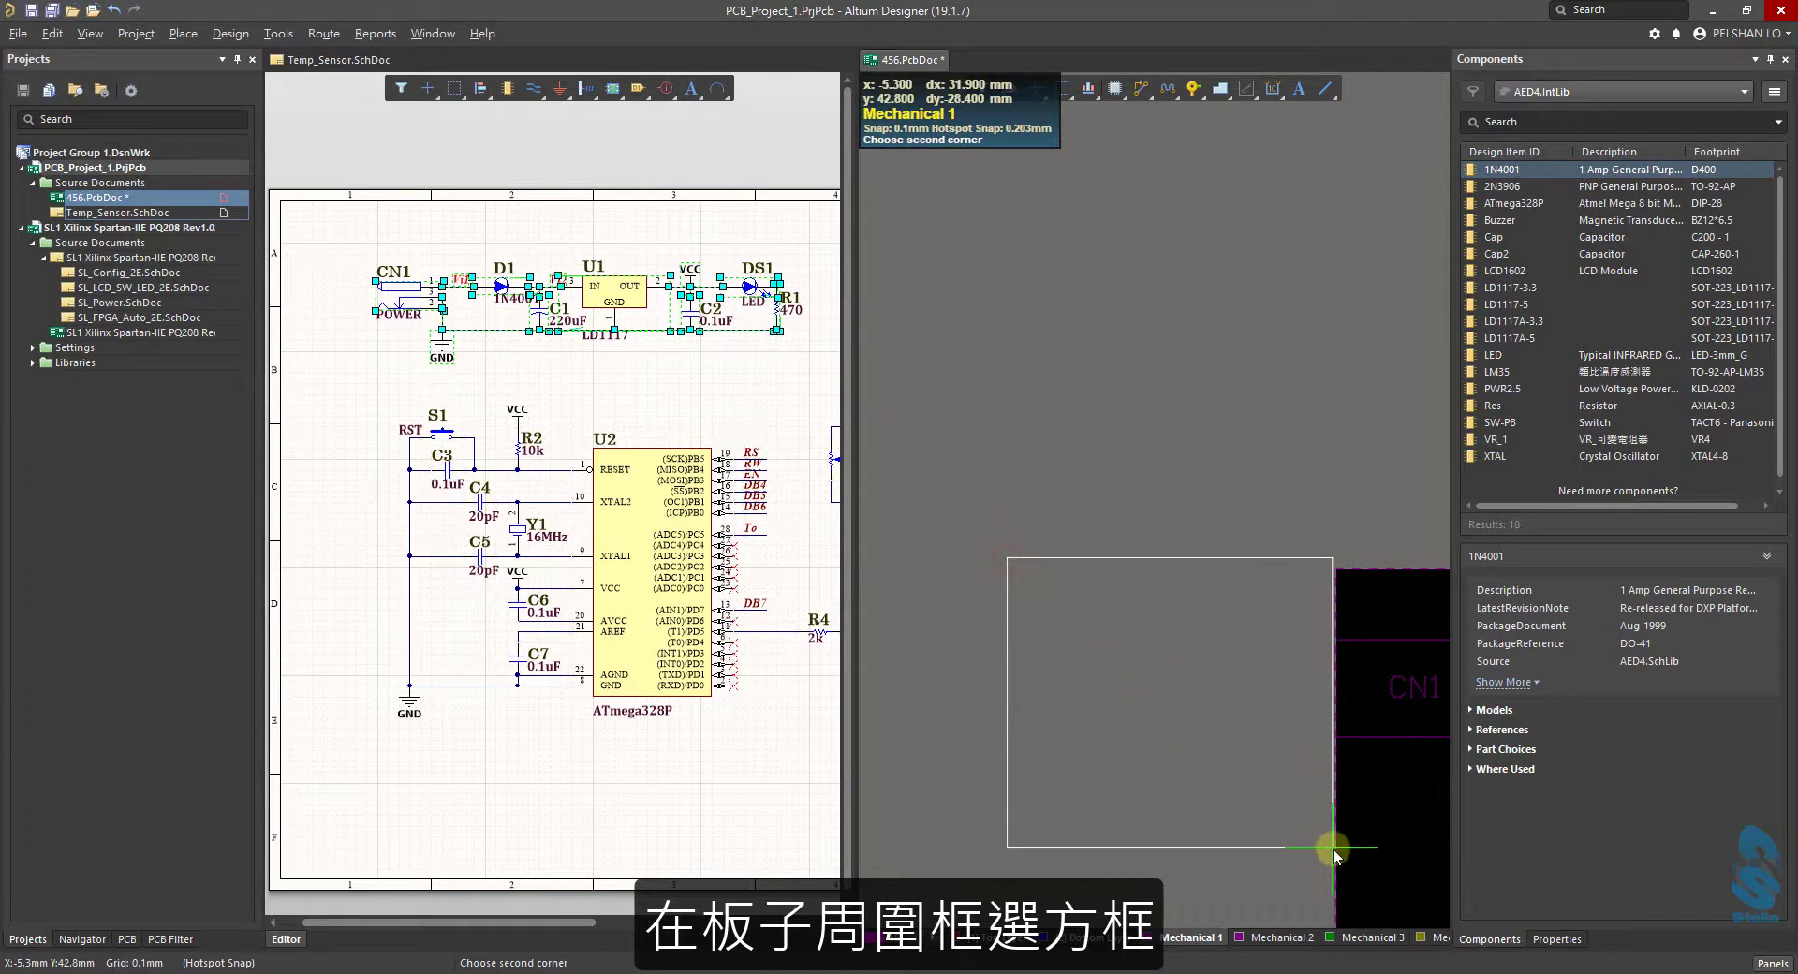
pyautogui.click(1330, 883)
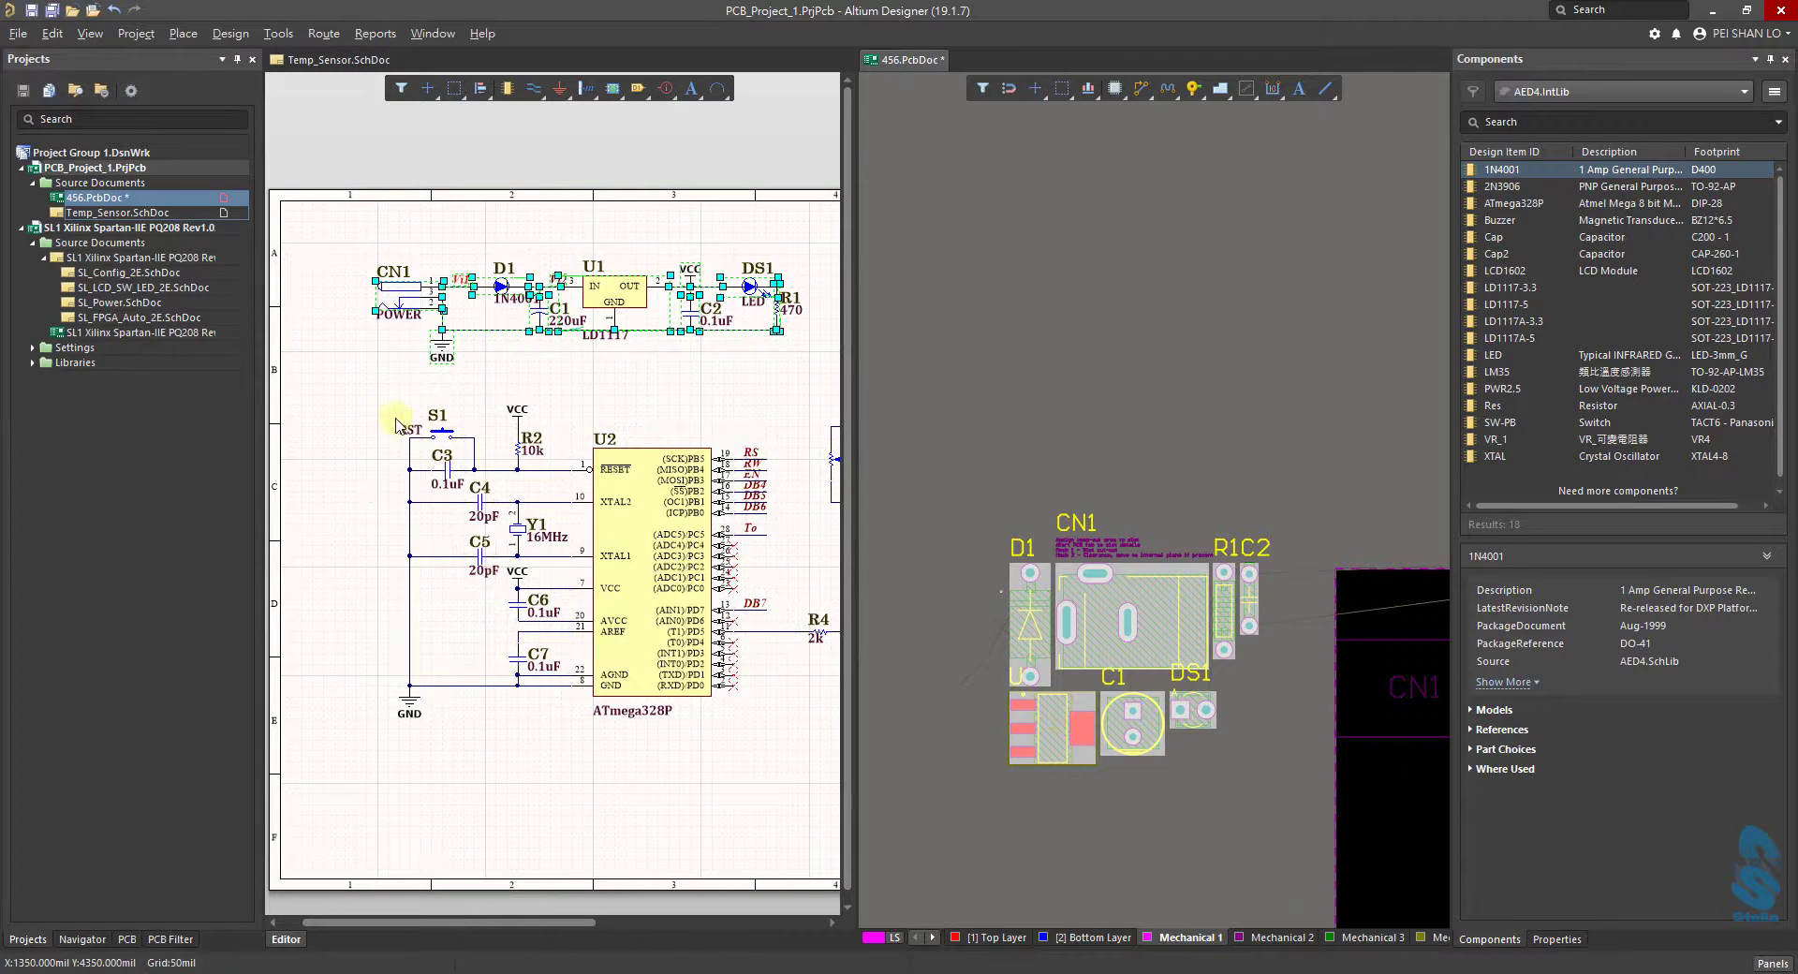
# Arrange the ATmega328P circuit and the buzzer circuit components within a rectangle outside the board, beside its lower-left edge.
pyautogui.moveTo(365, 393); pyautogui.dragTo(726, 711)
pyautogui.moveTo(781, 636); pyautogui.dragTo(587, 627, button='right')
pyautogui.keyDown('shift'); pyautogui.moveTo(600, 548); pyautogui.dragTo(722, 683); pyautogui.keyUp('shift')
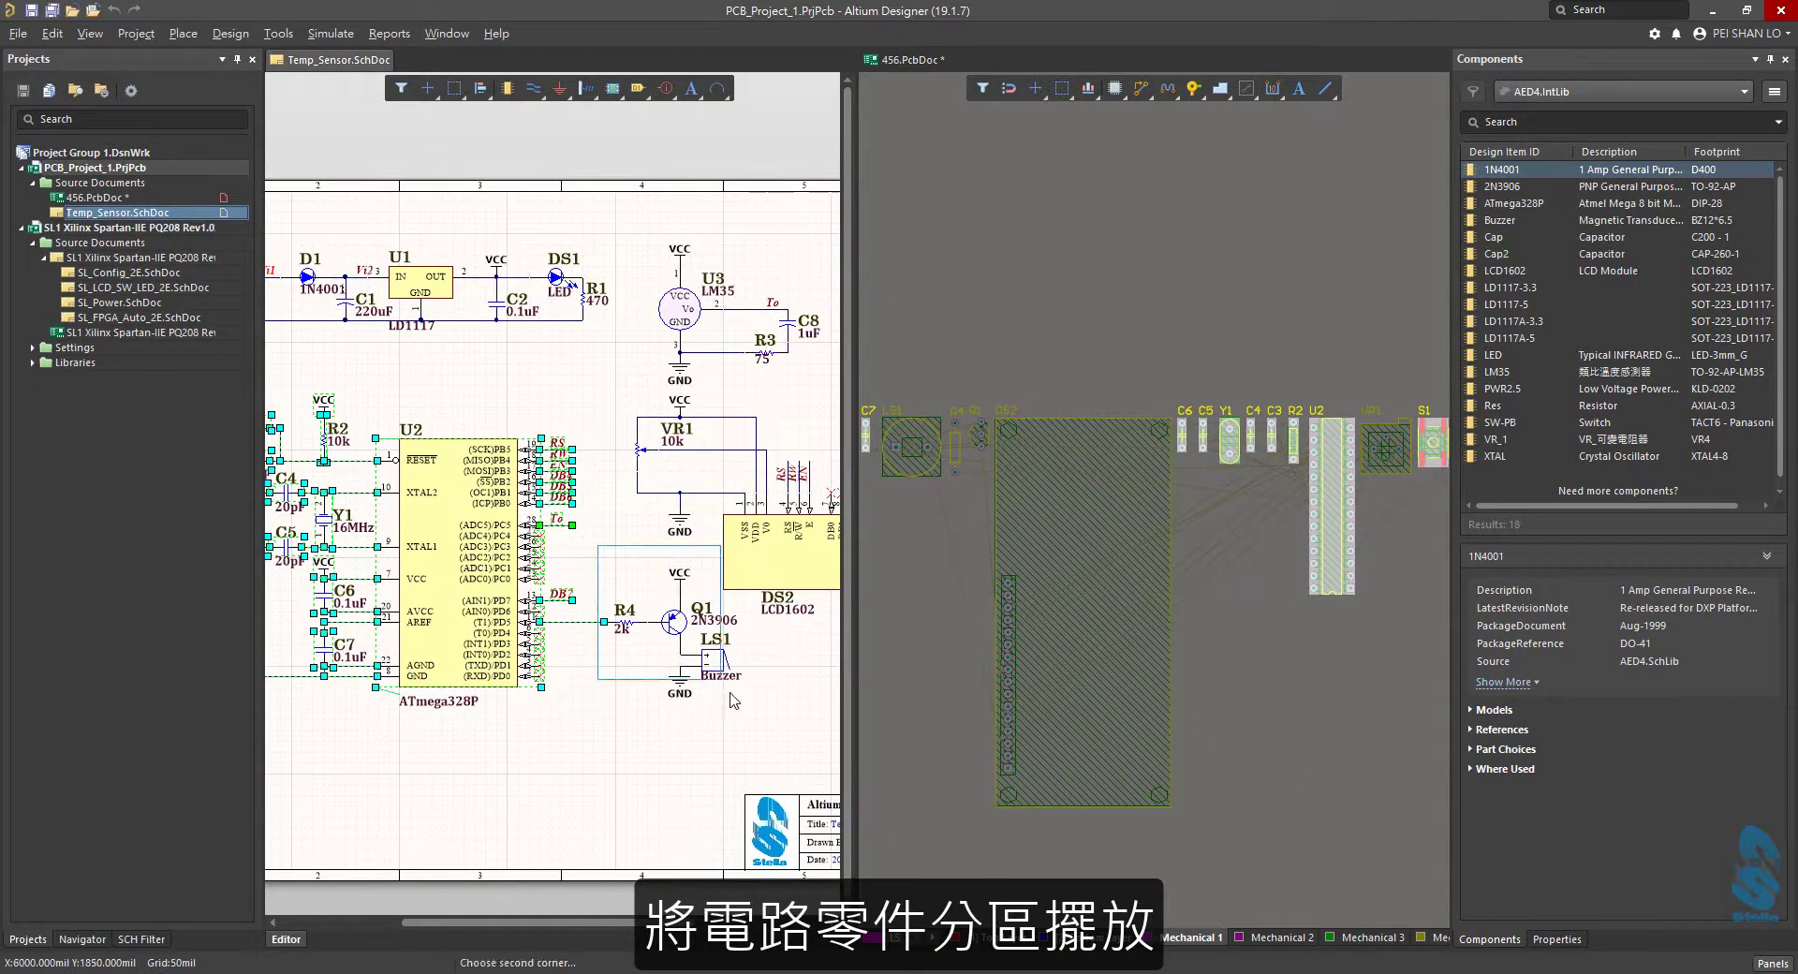
pyautogui.click(936, 281)
pyautogui.click(278, 32)
pyautogui.moveTo(393, 227)
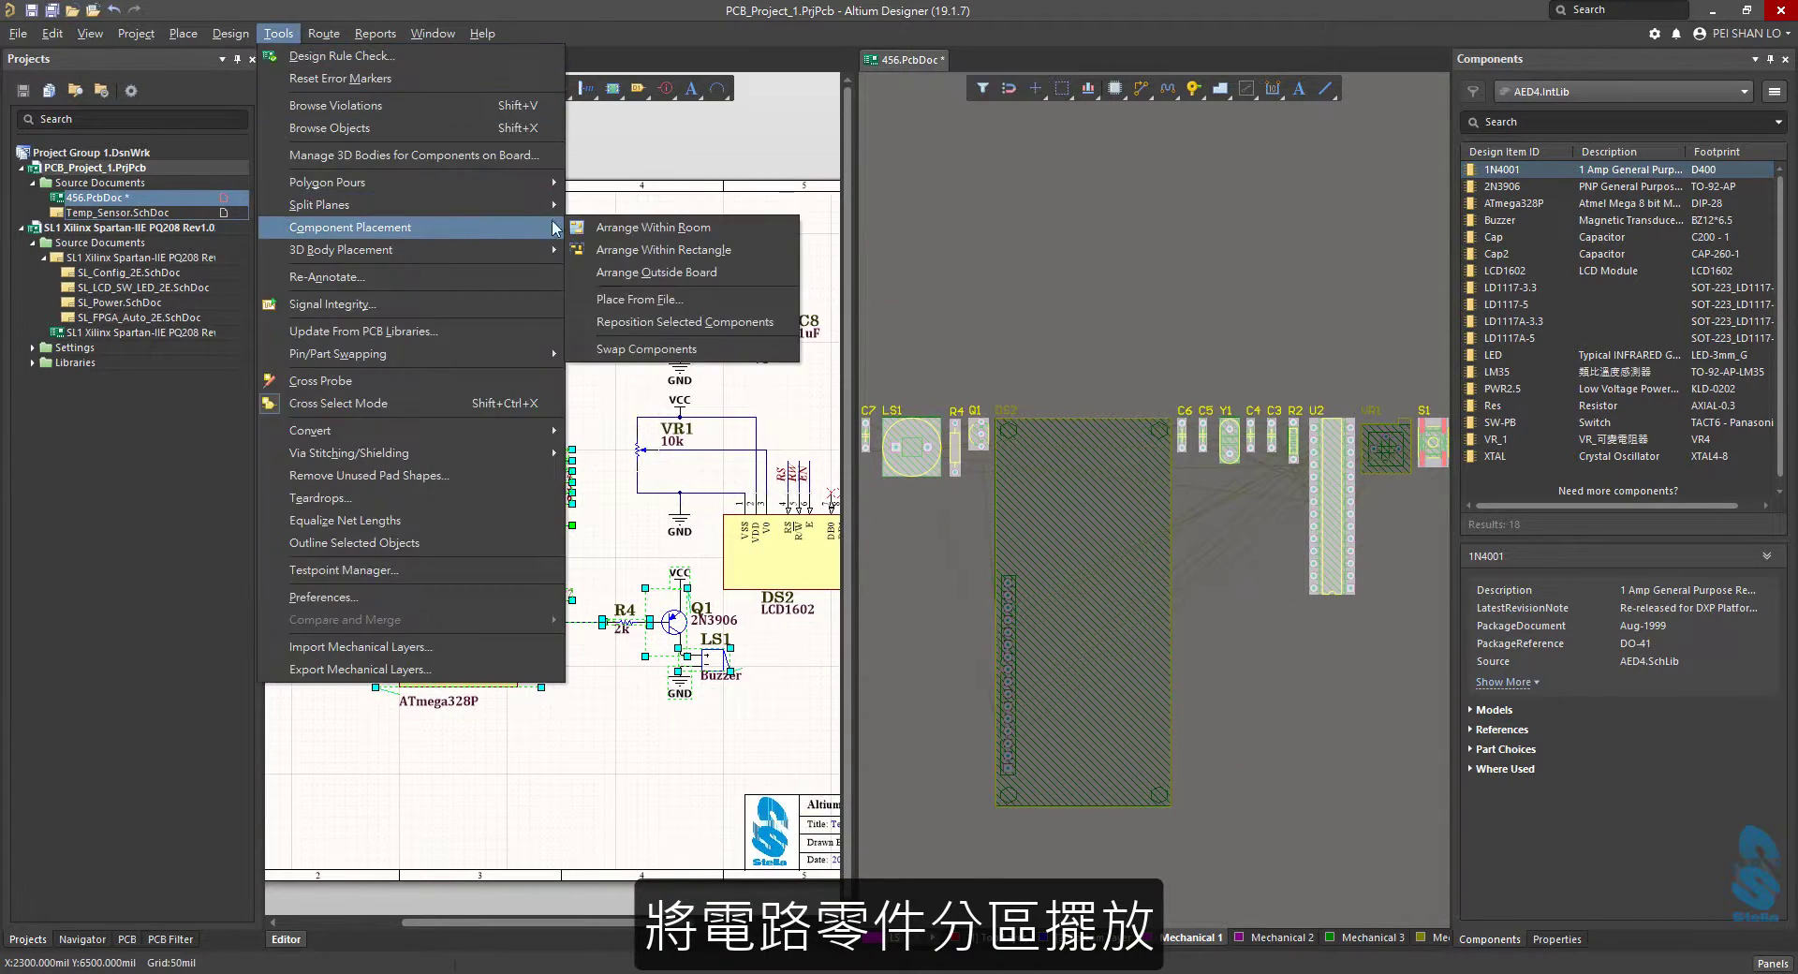
pyautogui.click(623, 249)
pyautogui.click(983, 482)
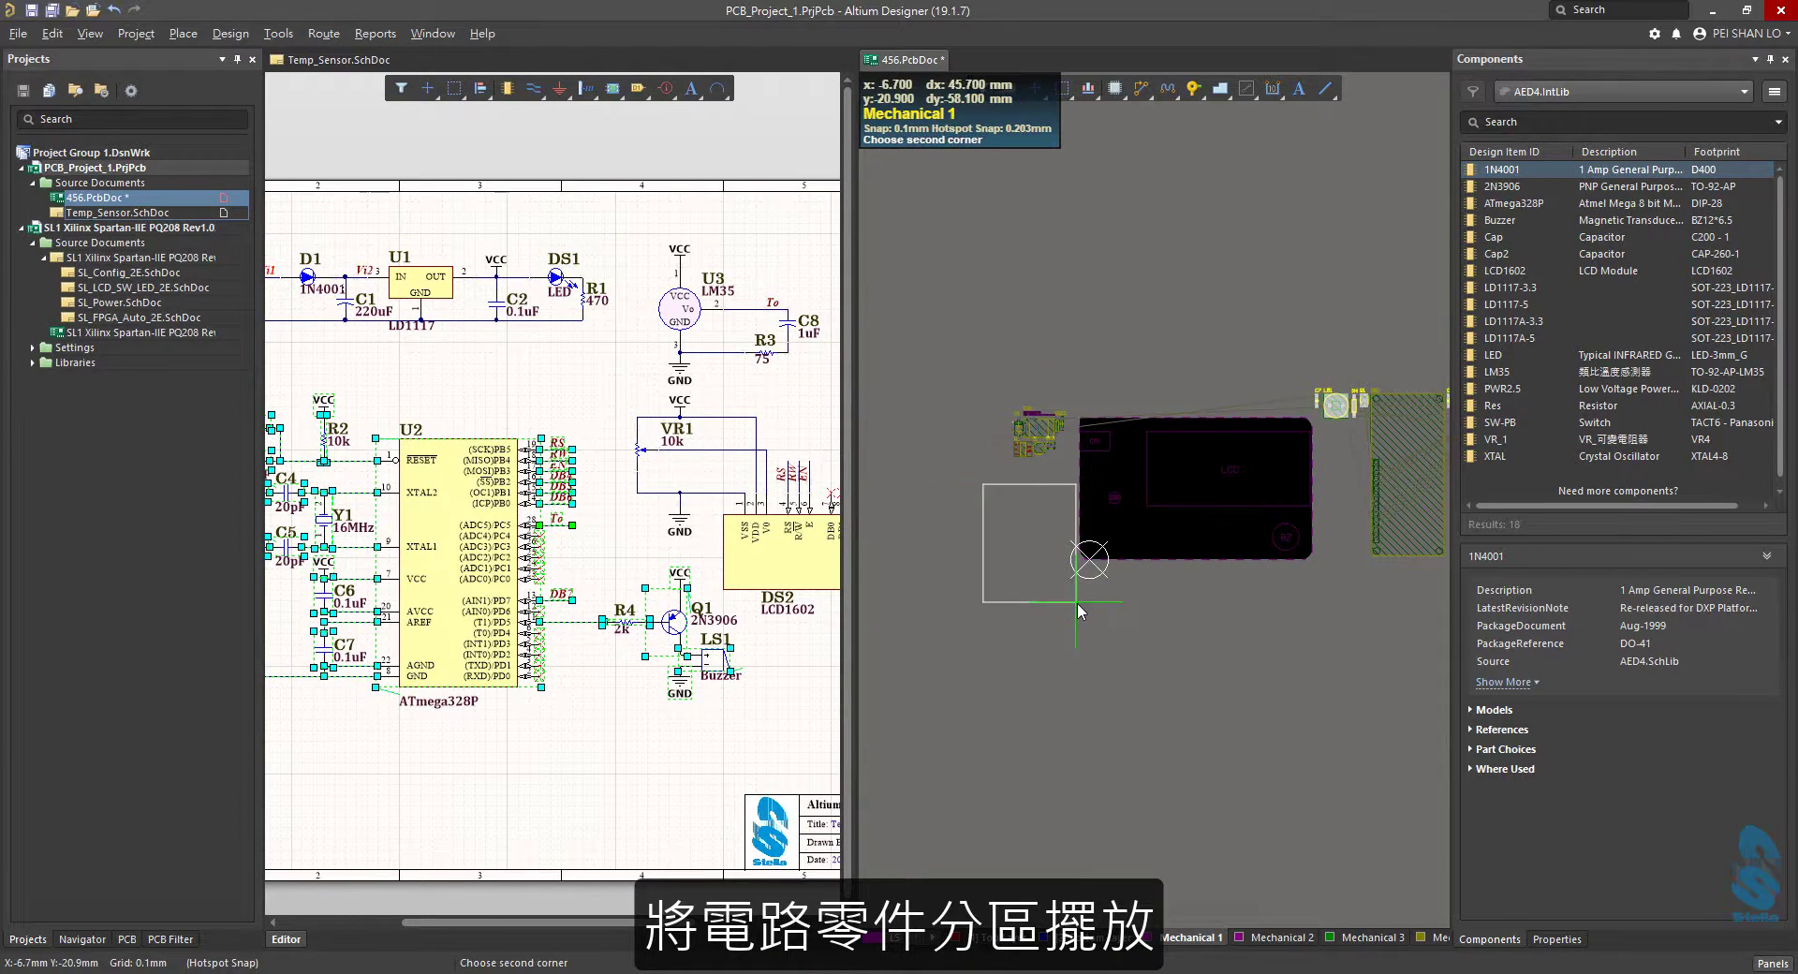
pyautogui.click(1079, 603)
# Arrange the temperature sensor circuit's components U3, R3 and C8 within a rectangle just outside the board's upper-right corner.
pyautogui.click(836, 403)
pyautogui.moveTo(653, 242); pyautogui.dragTo(803, 363)
pyautogui.click(903, 59)
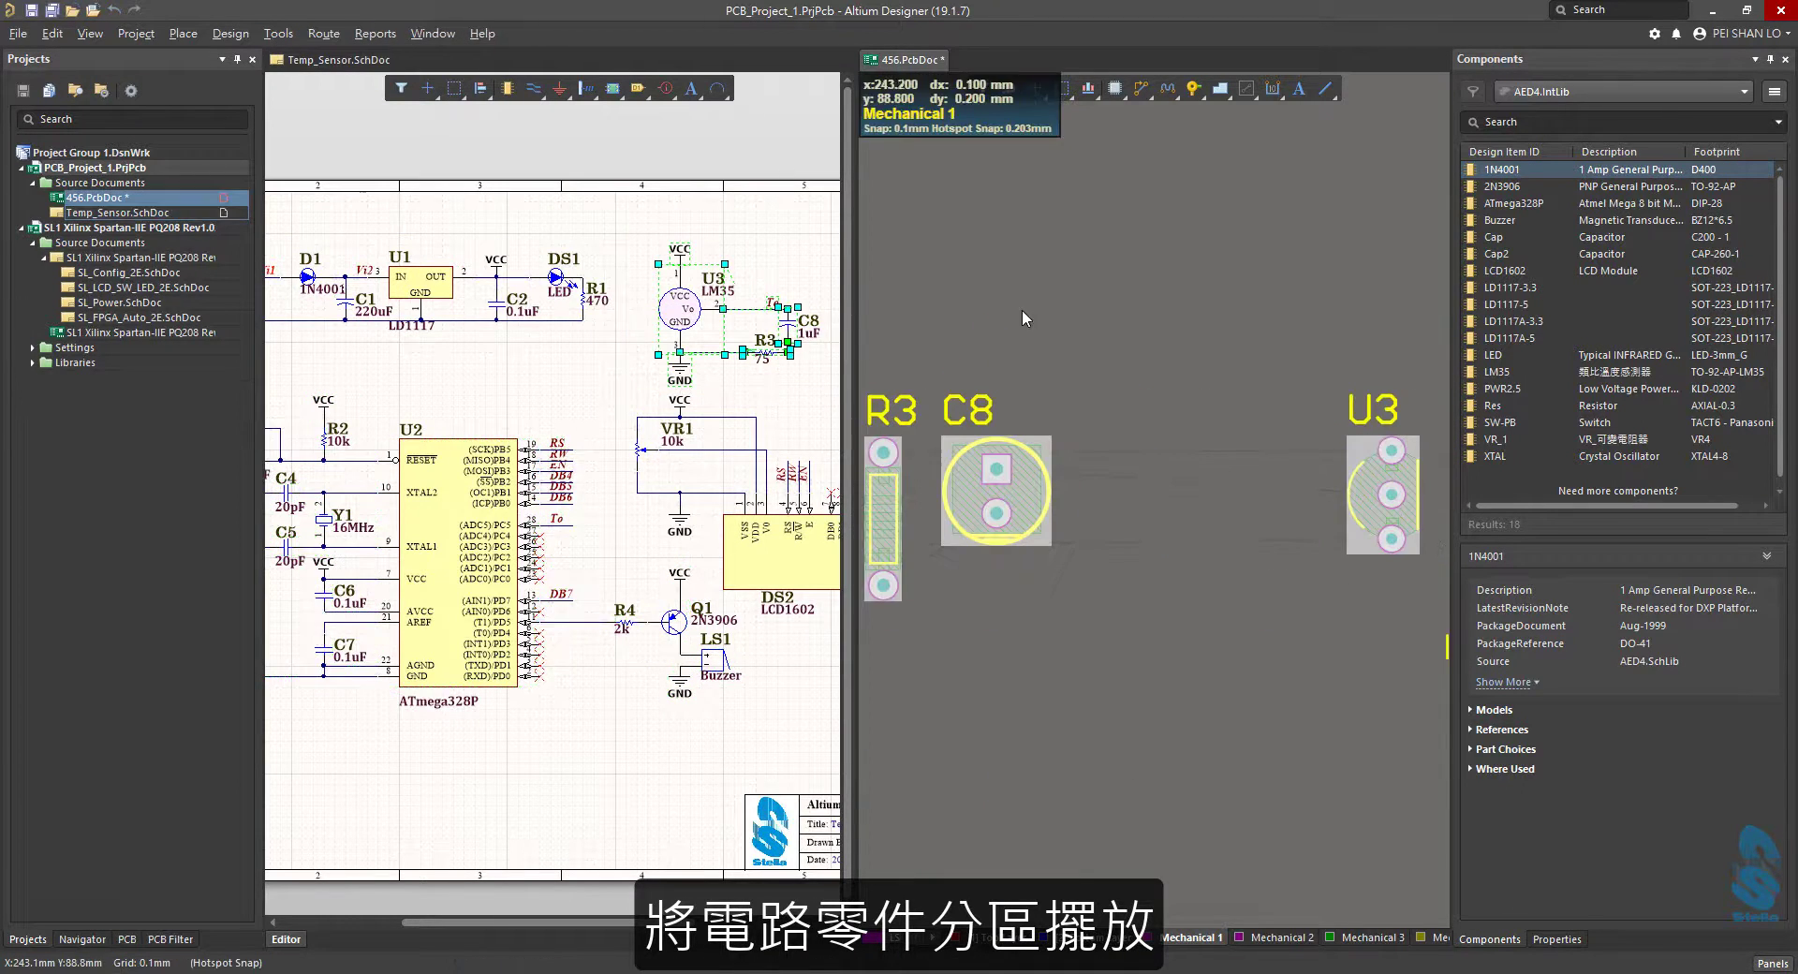
pyautogui.click(278, 33)
pyautogui.moveTo(393, 164)
pyautogui.click(656, 245)
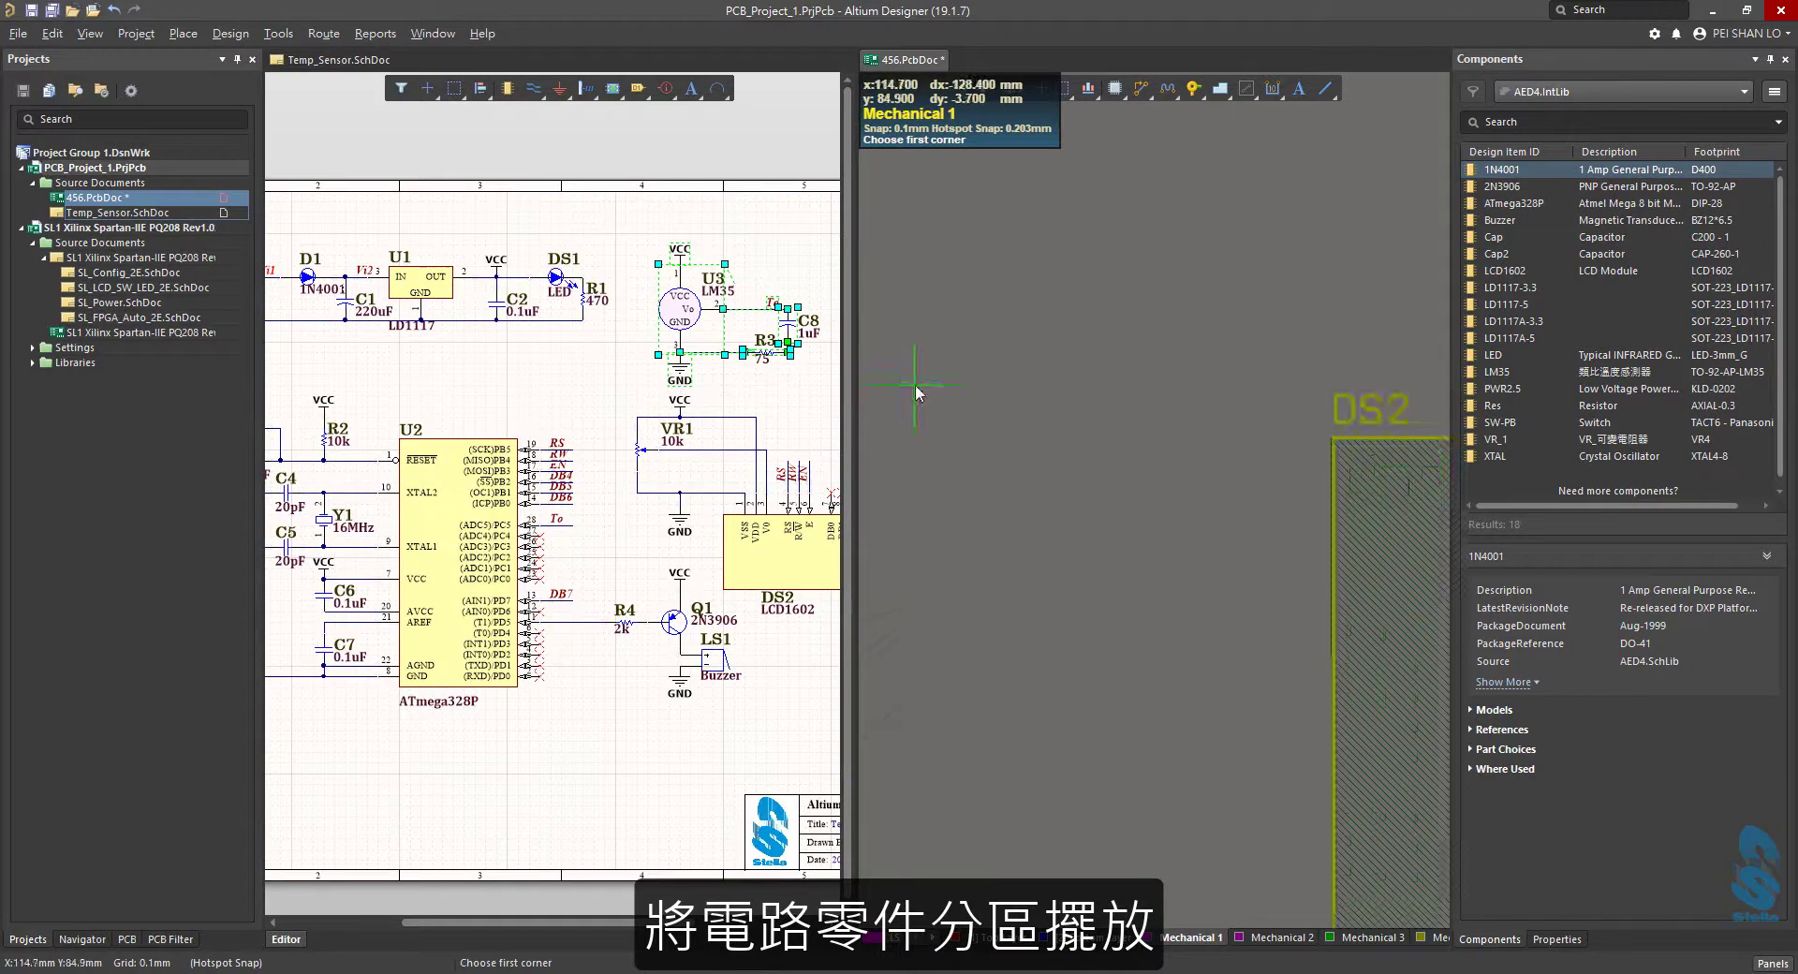
pyautogui.click(1053, 410)
pyautogui.click(1393, 748)
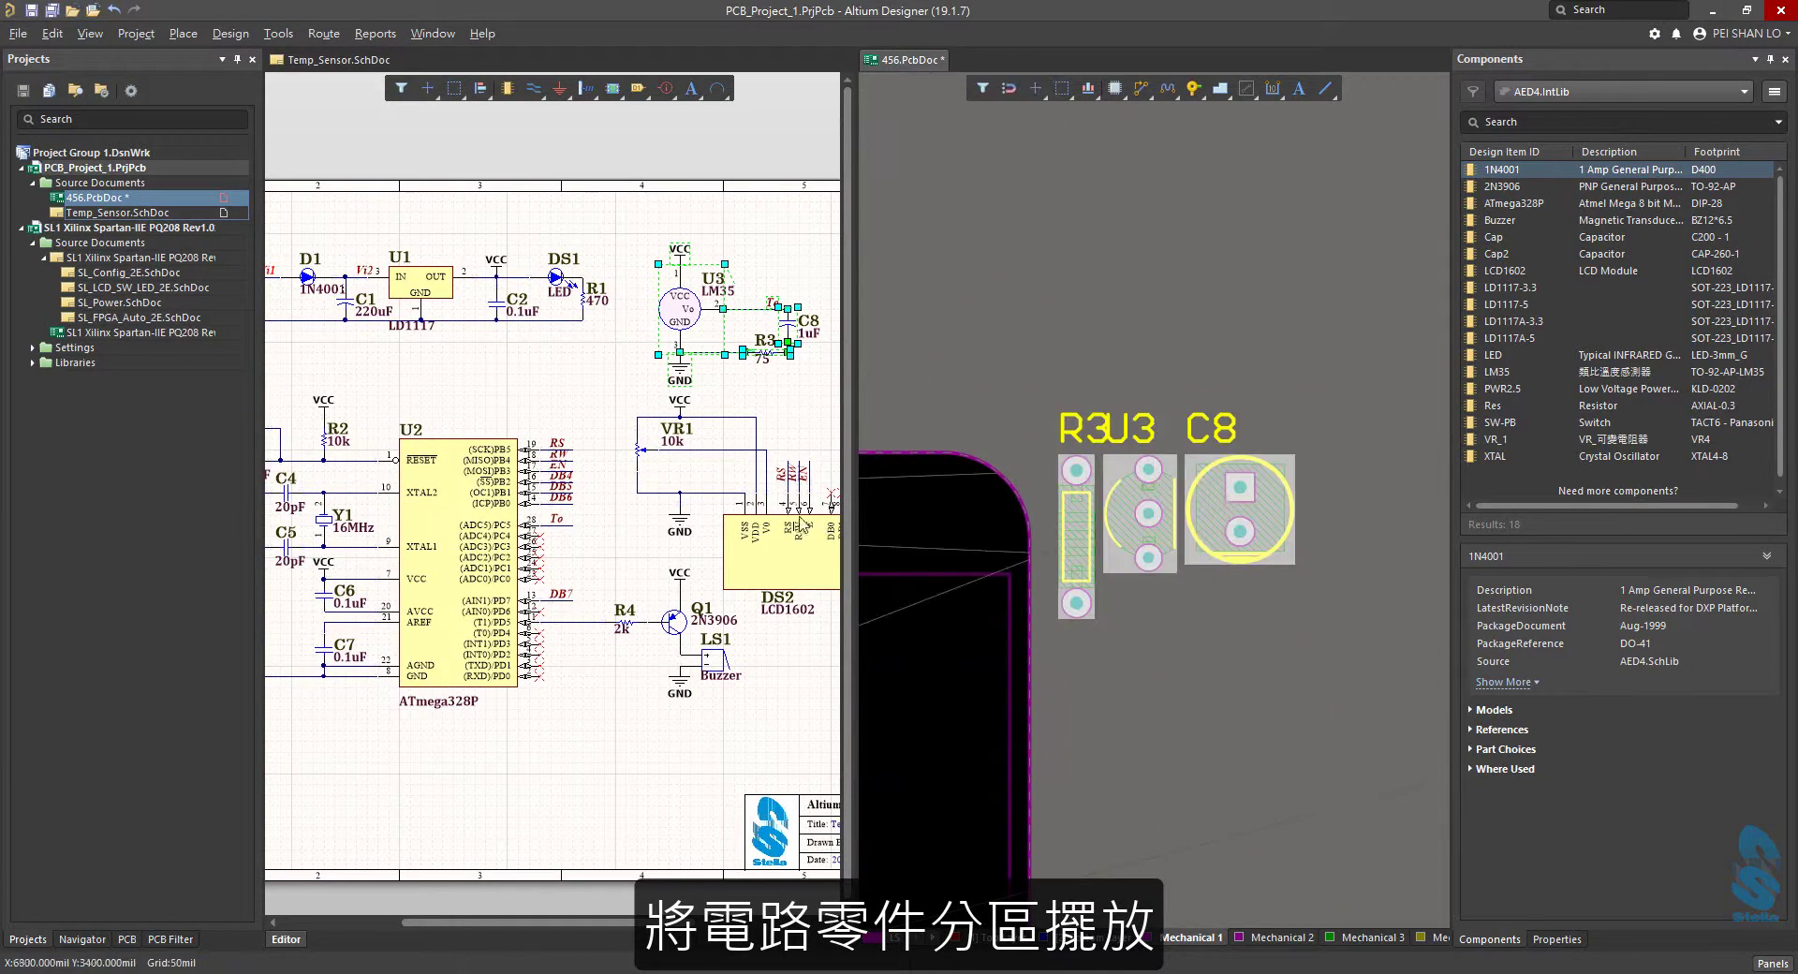
# Arrange the LCD module DS2 and variable resistor VR1 within a rectangle to the right of the board, then deselect them.
pyautogui.moveTo(749, 655); pyautogui.dragTo(585, 662, button='right')
pyautogui.click(674, 562)
pyautogui.keyDown('shift'); pyautogui.click(534, 440); pyautogui.keyUp('shift')
pyautogui.press('t')
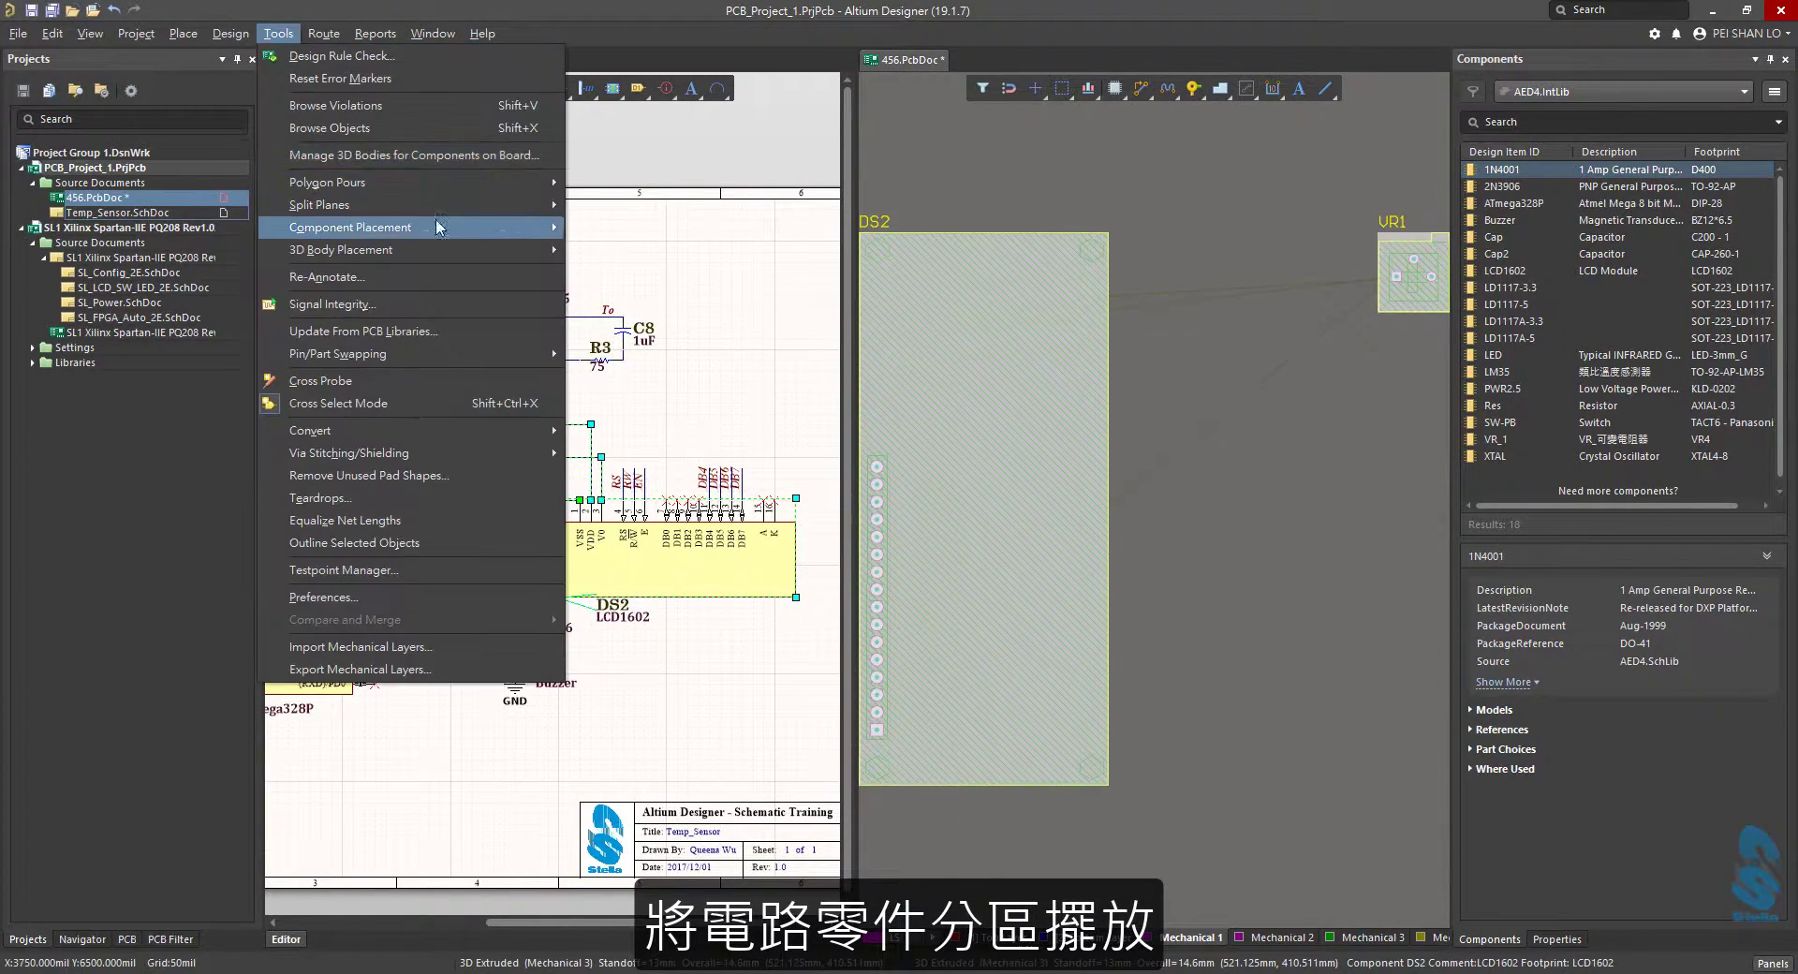
pyautogui.press('o')
pyautogui.press('l')
pyautogui.click(964, 434)
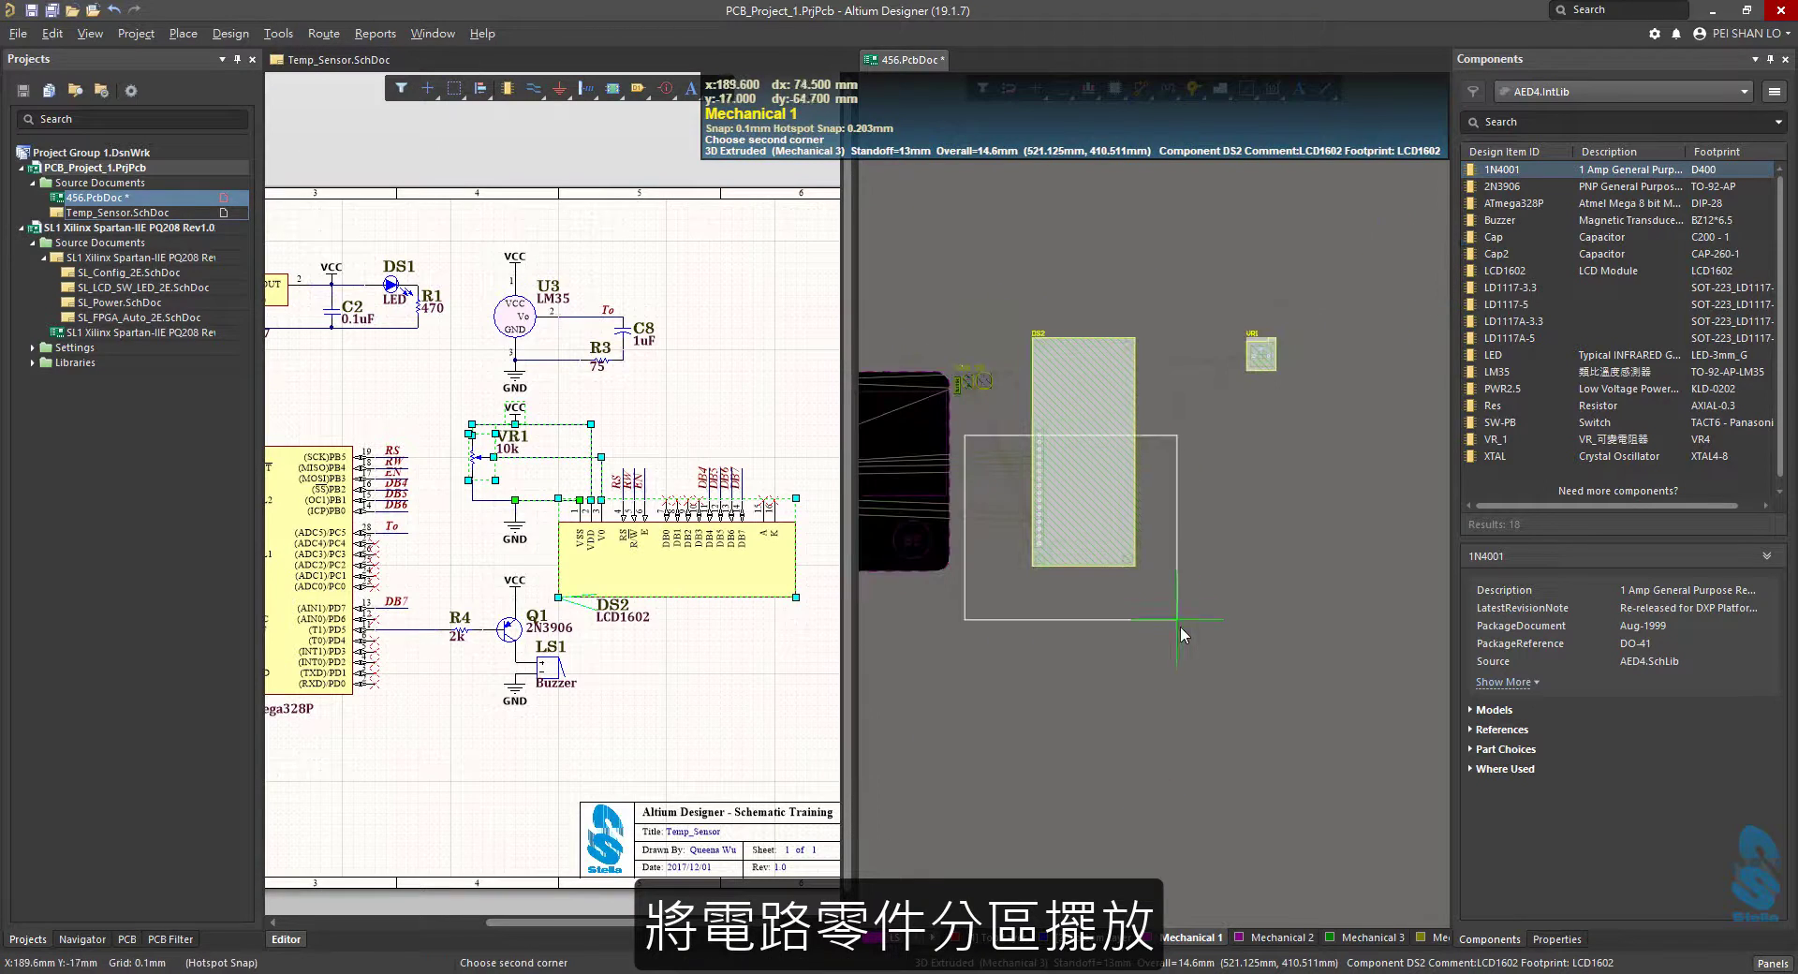
pyautogui.click(1180, 626)
pyautogui.click(1166, 540)
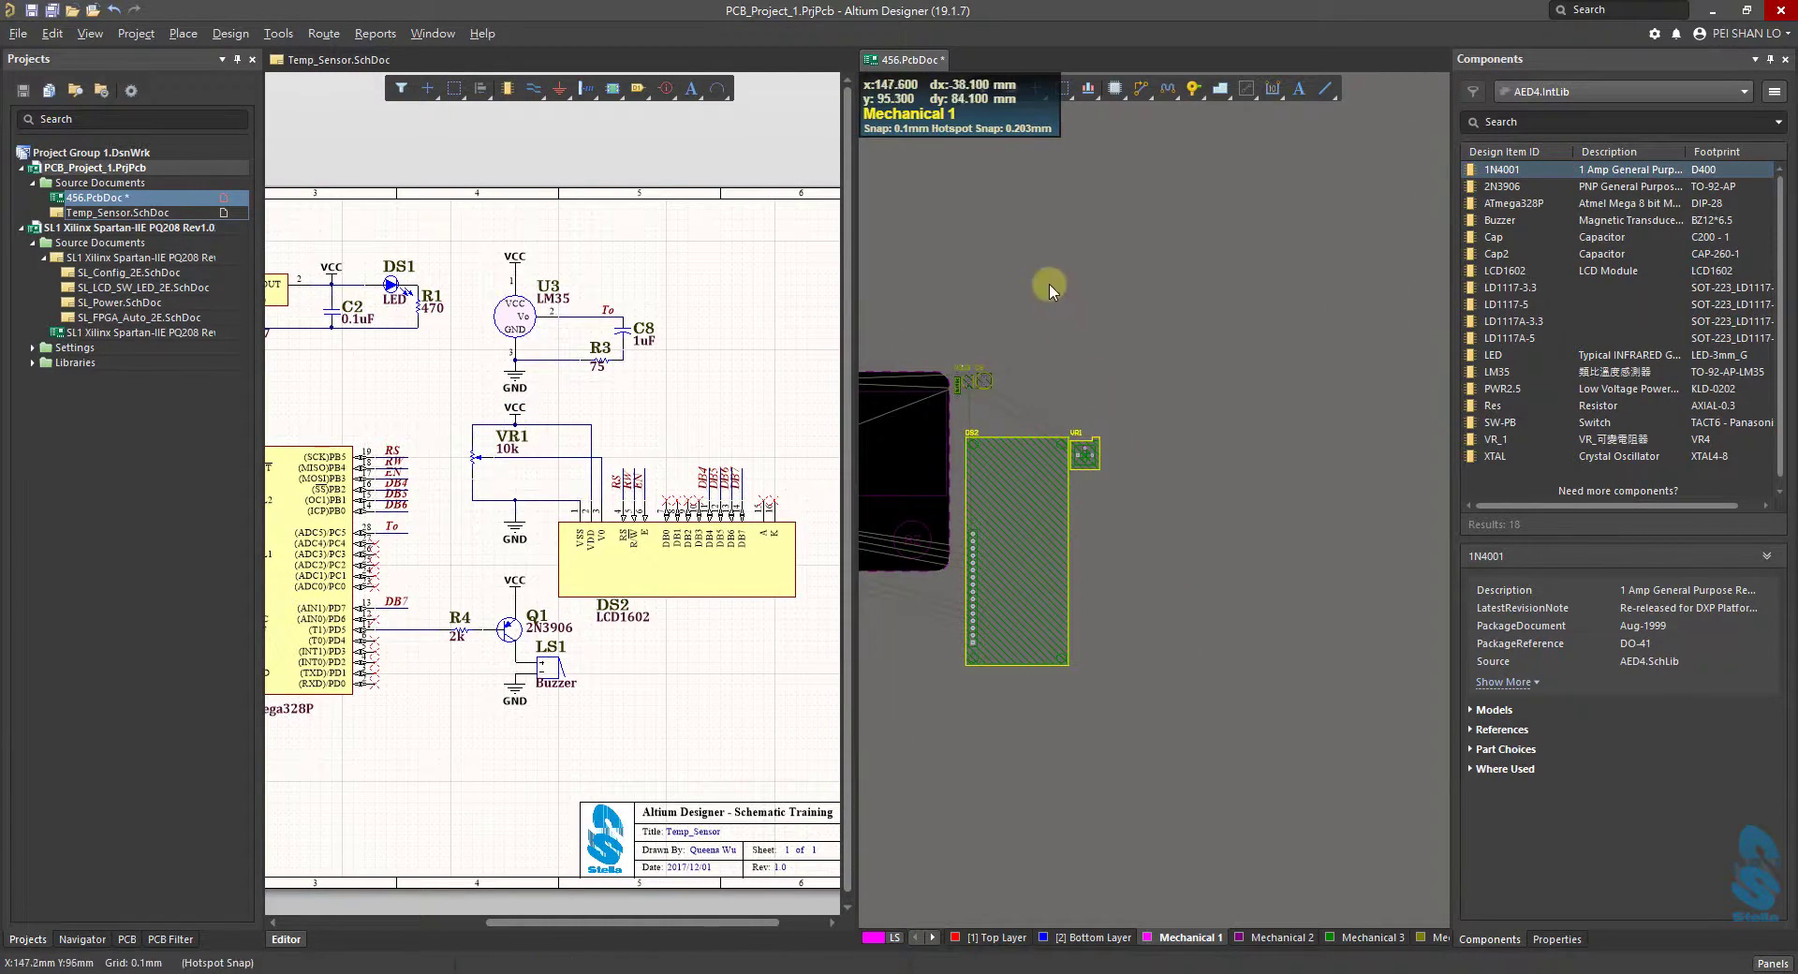
# Merge the split document views, show 456.PcbDoc on its own and clear the dimming mask.
pyautogui.rightClick(944, 59)
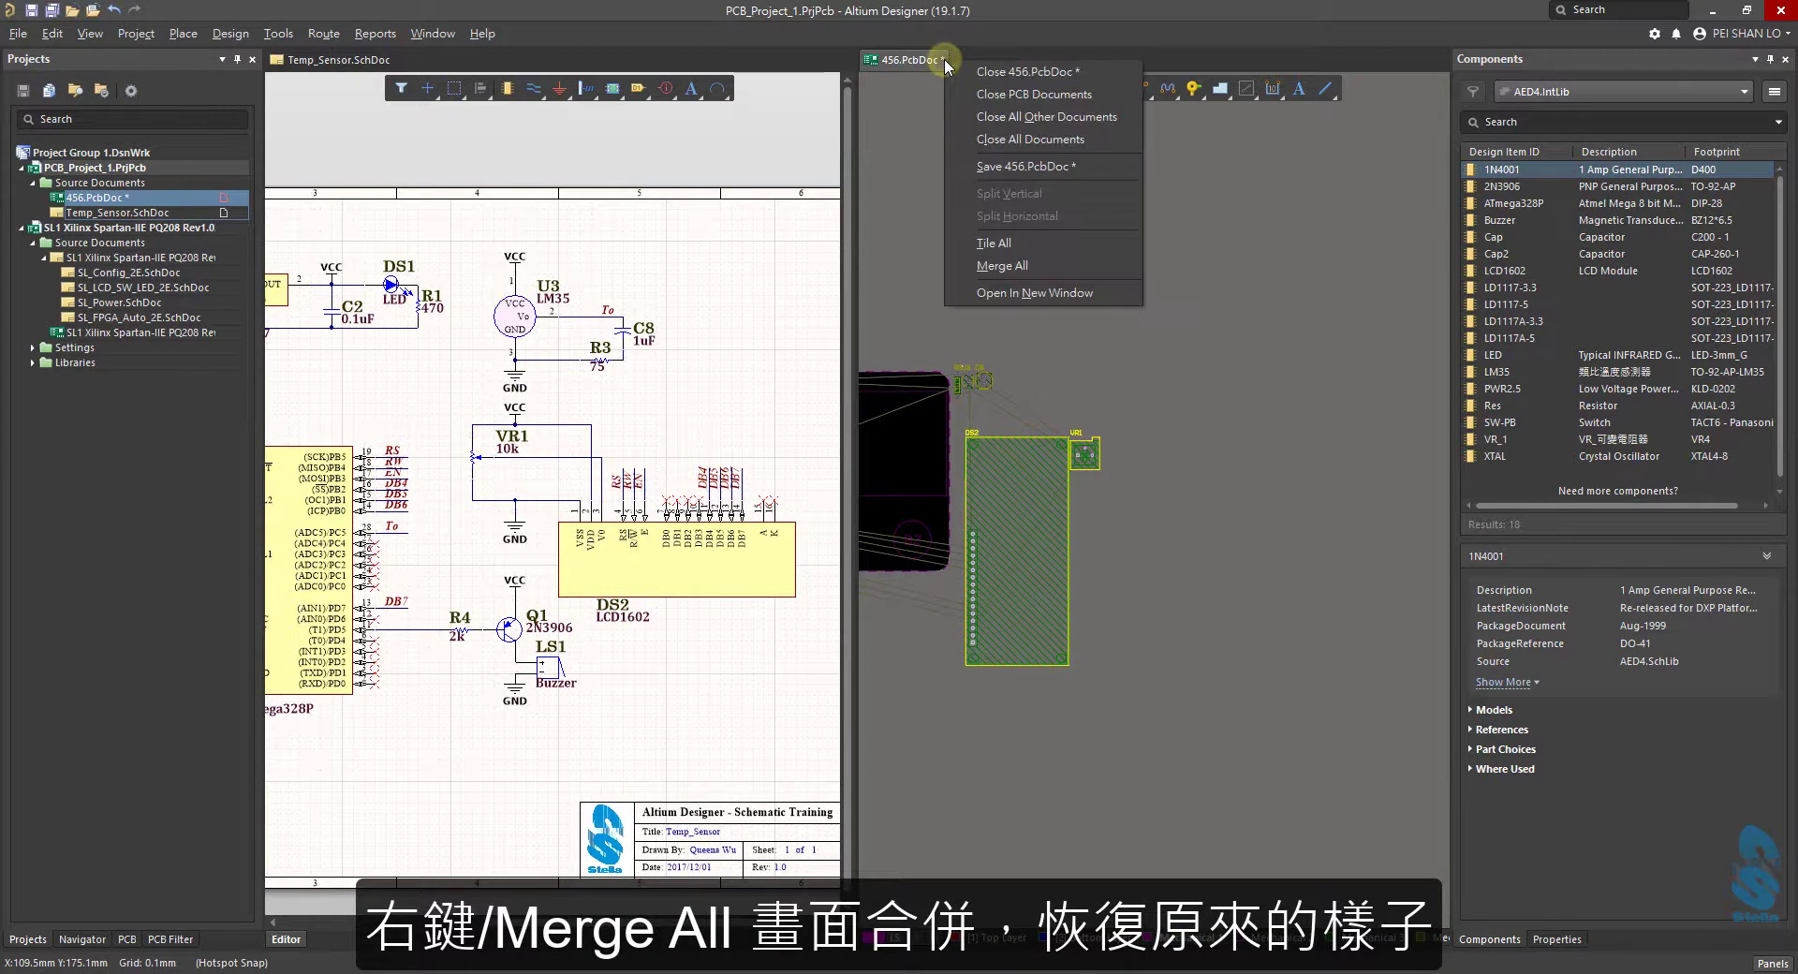
pyautogui.click(1081, 268)
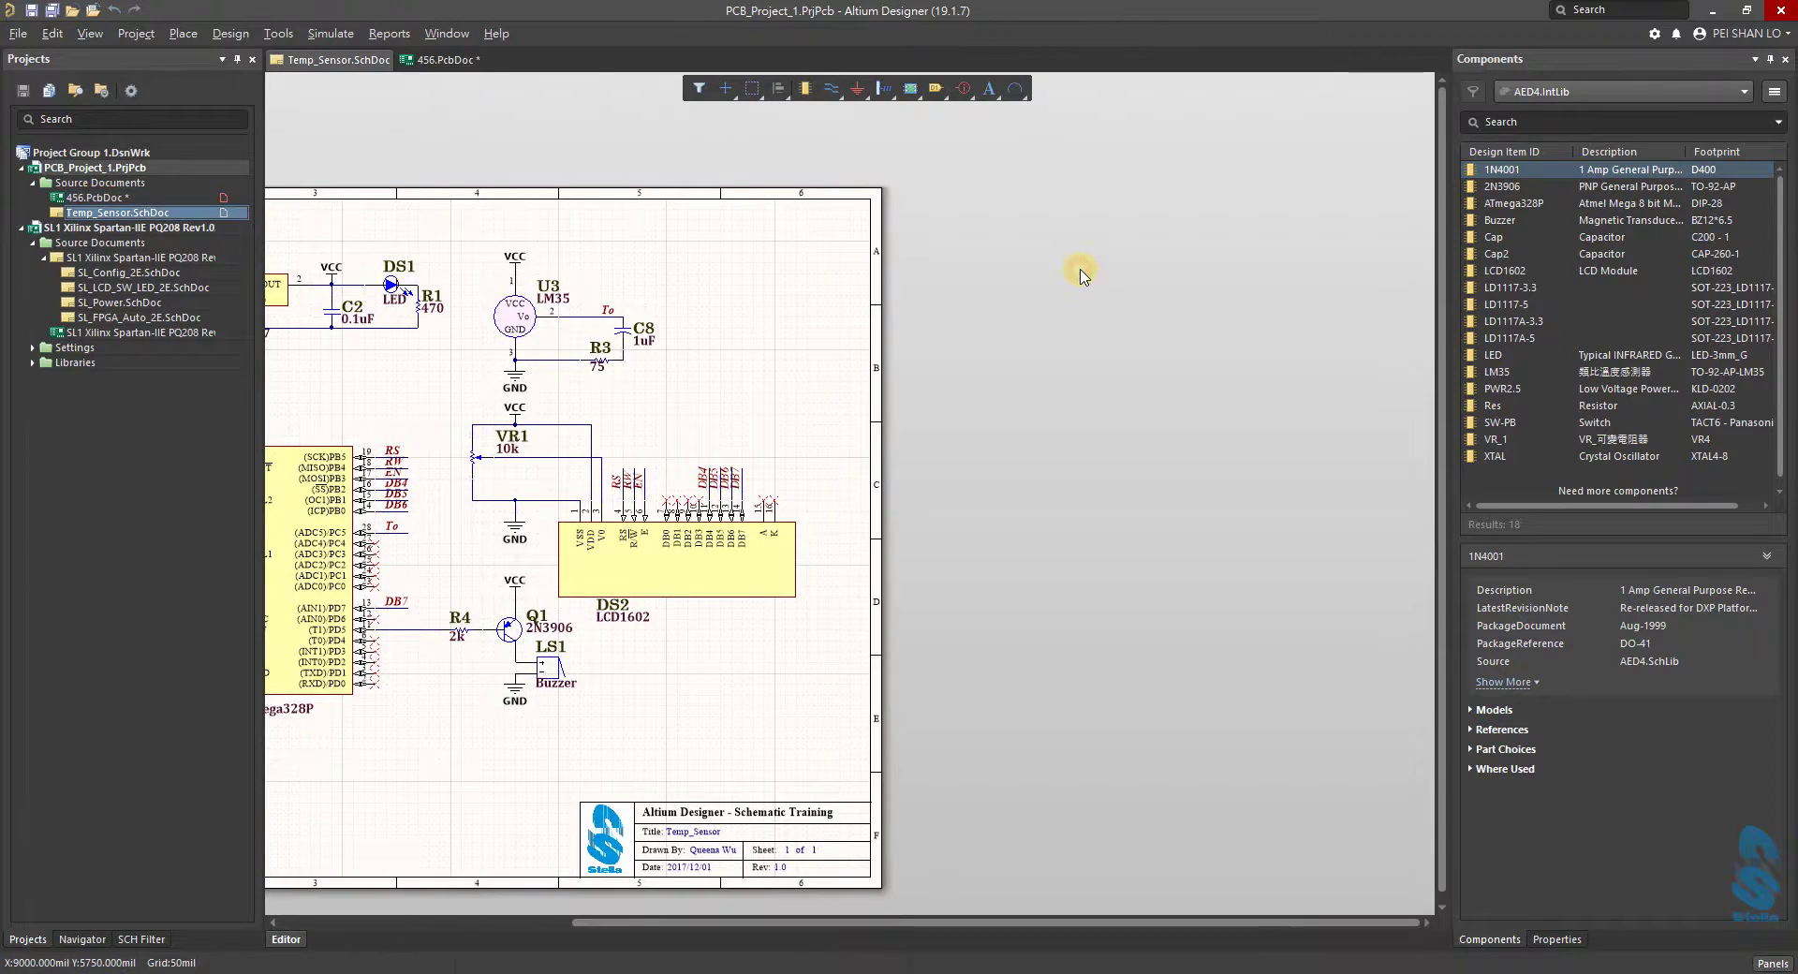
pyautogui.click(468, 68)
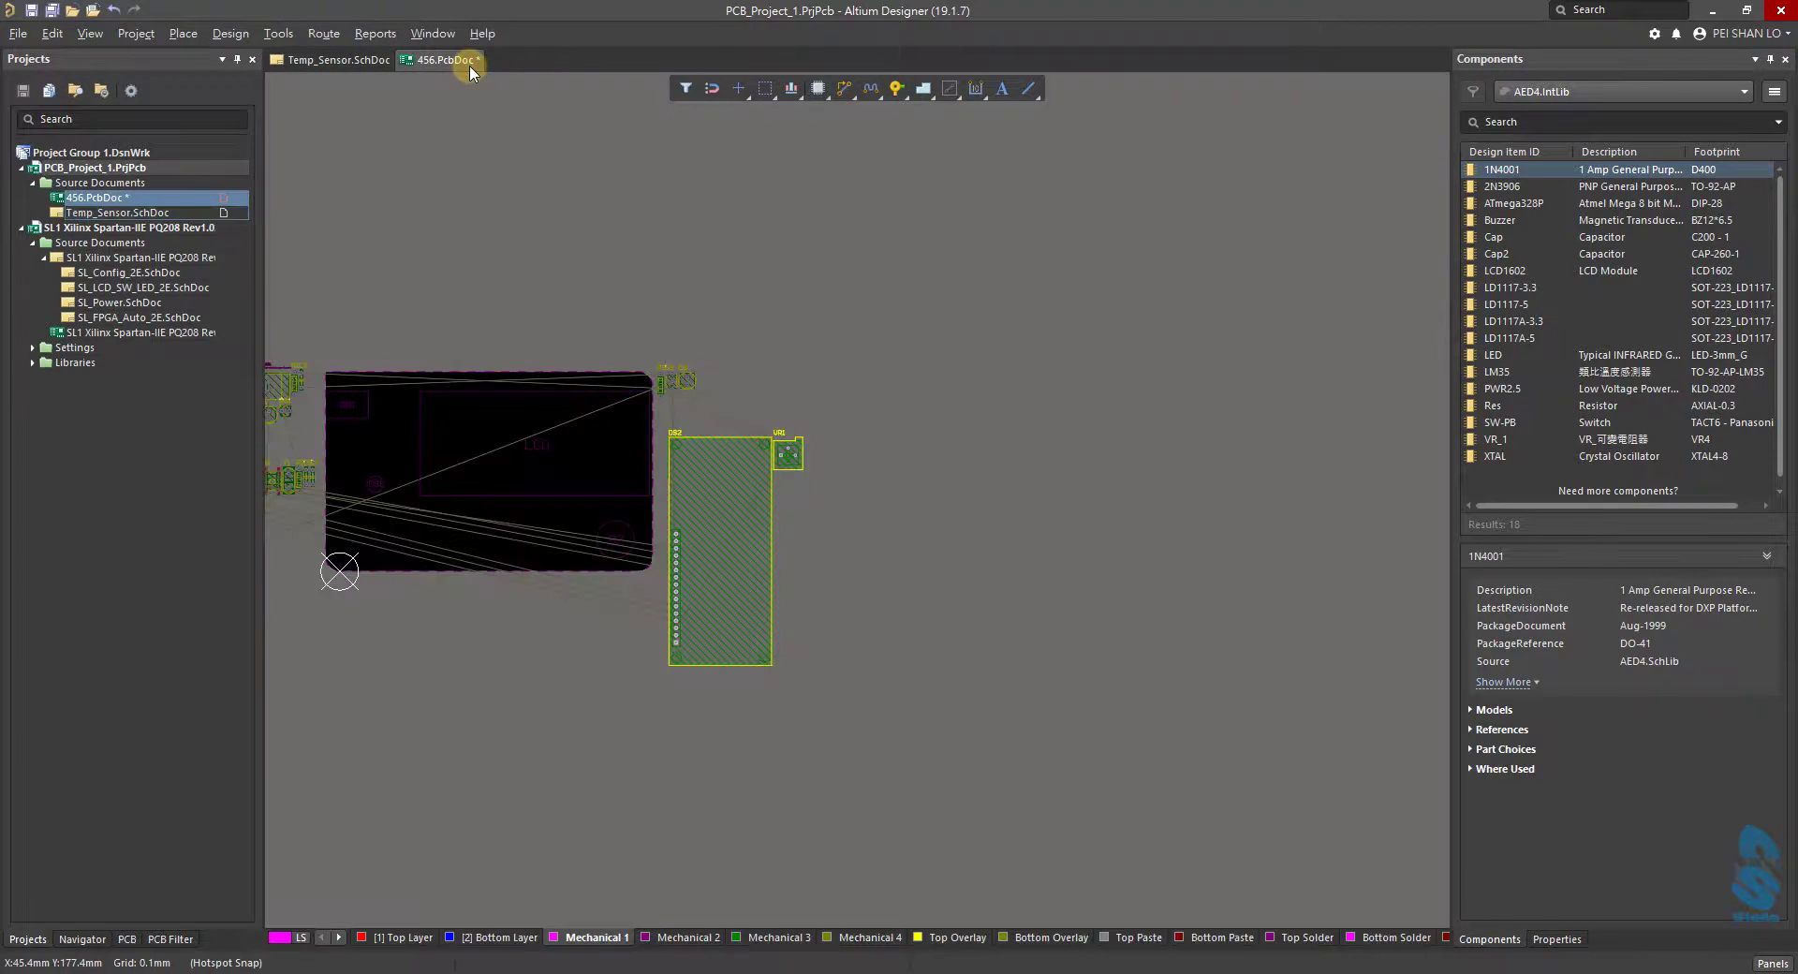
pyautogui.rightClick(584, 293)
pyautogui.press('Return')
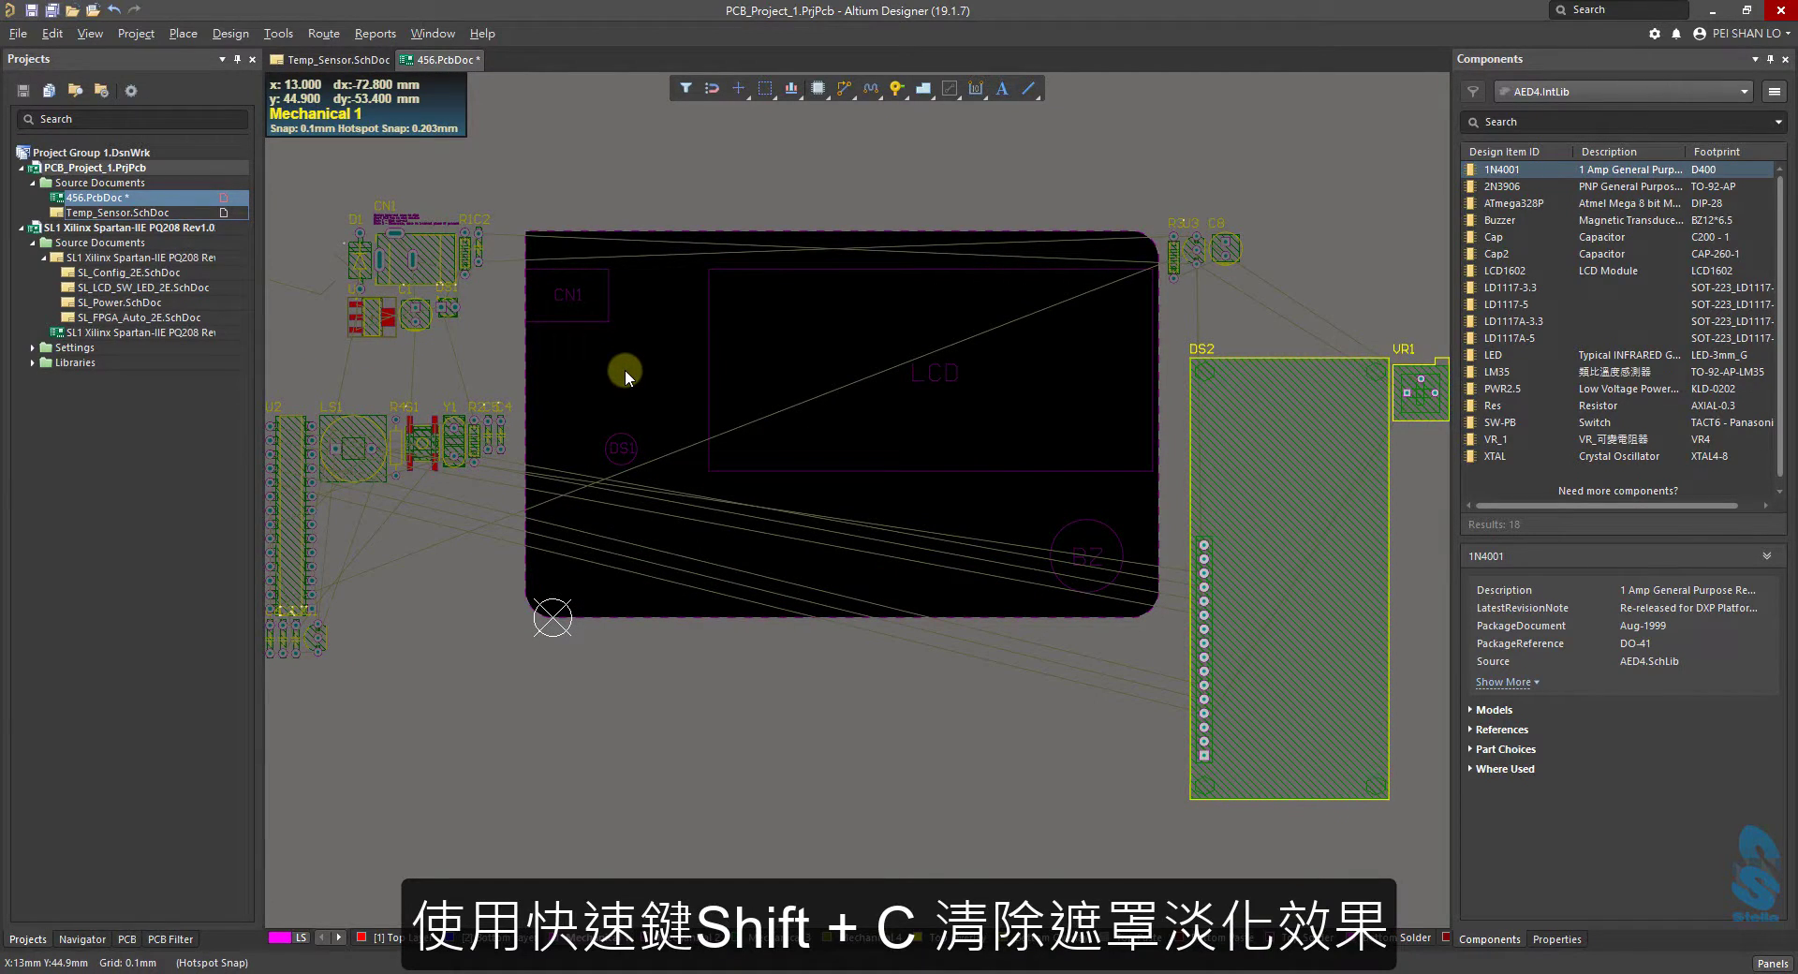
pyautogui.hotkey('shift', 'c')
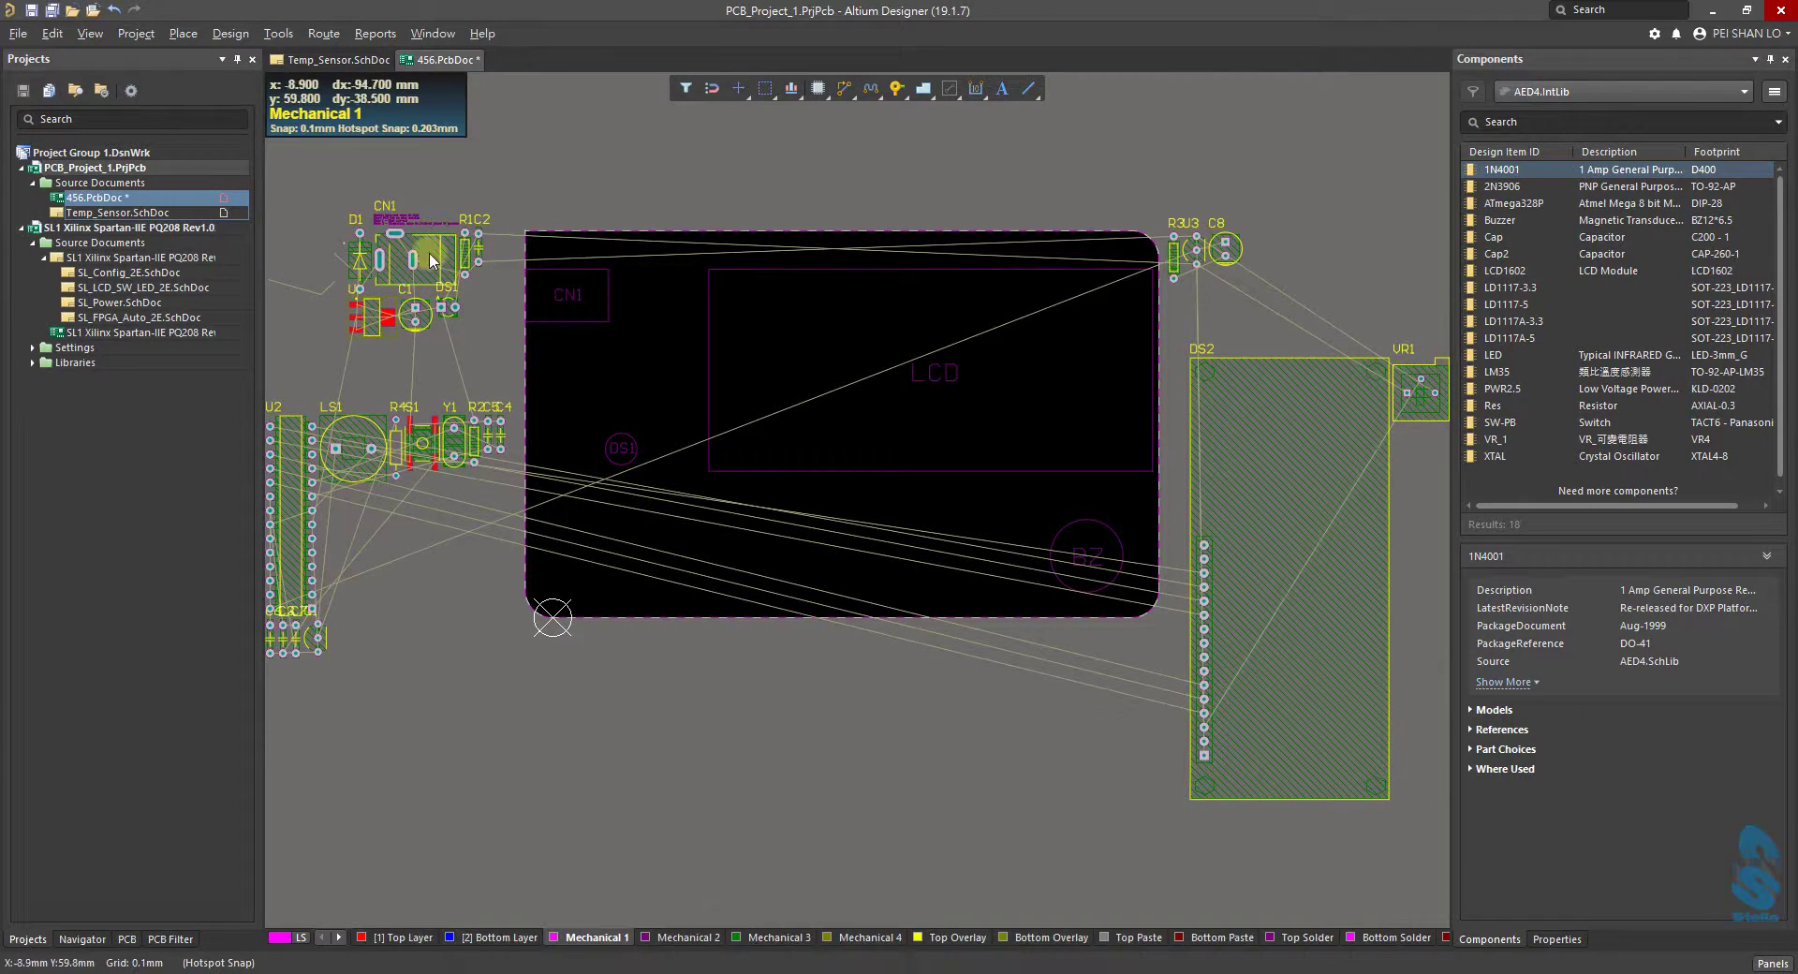
# Start the Move Component command and try carrying the buzzer LS1 below the board, cancelling its placement.
pyautogui.click(58, 33)
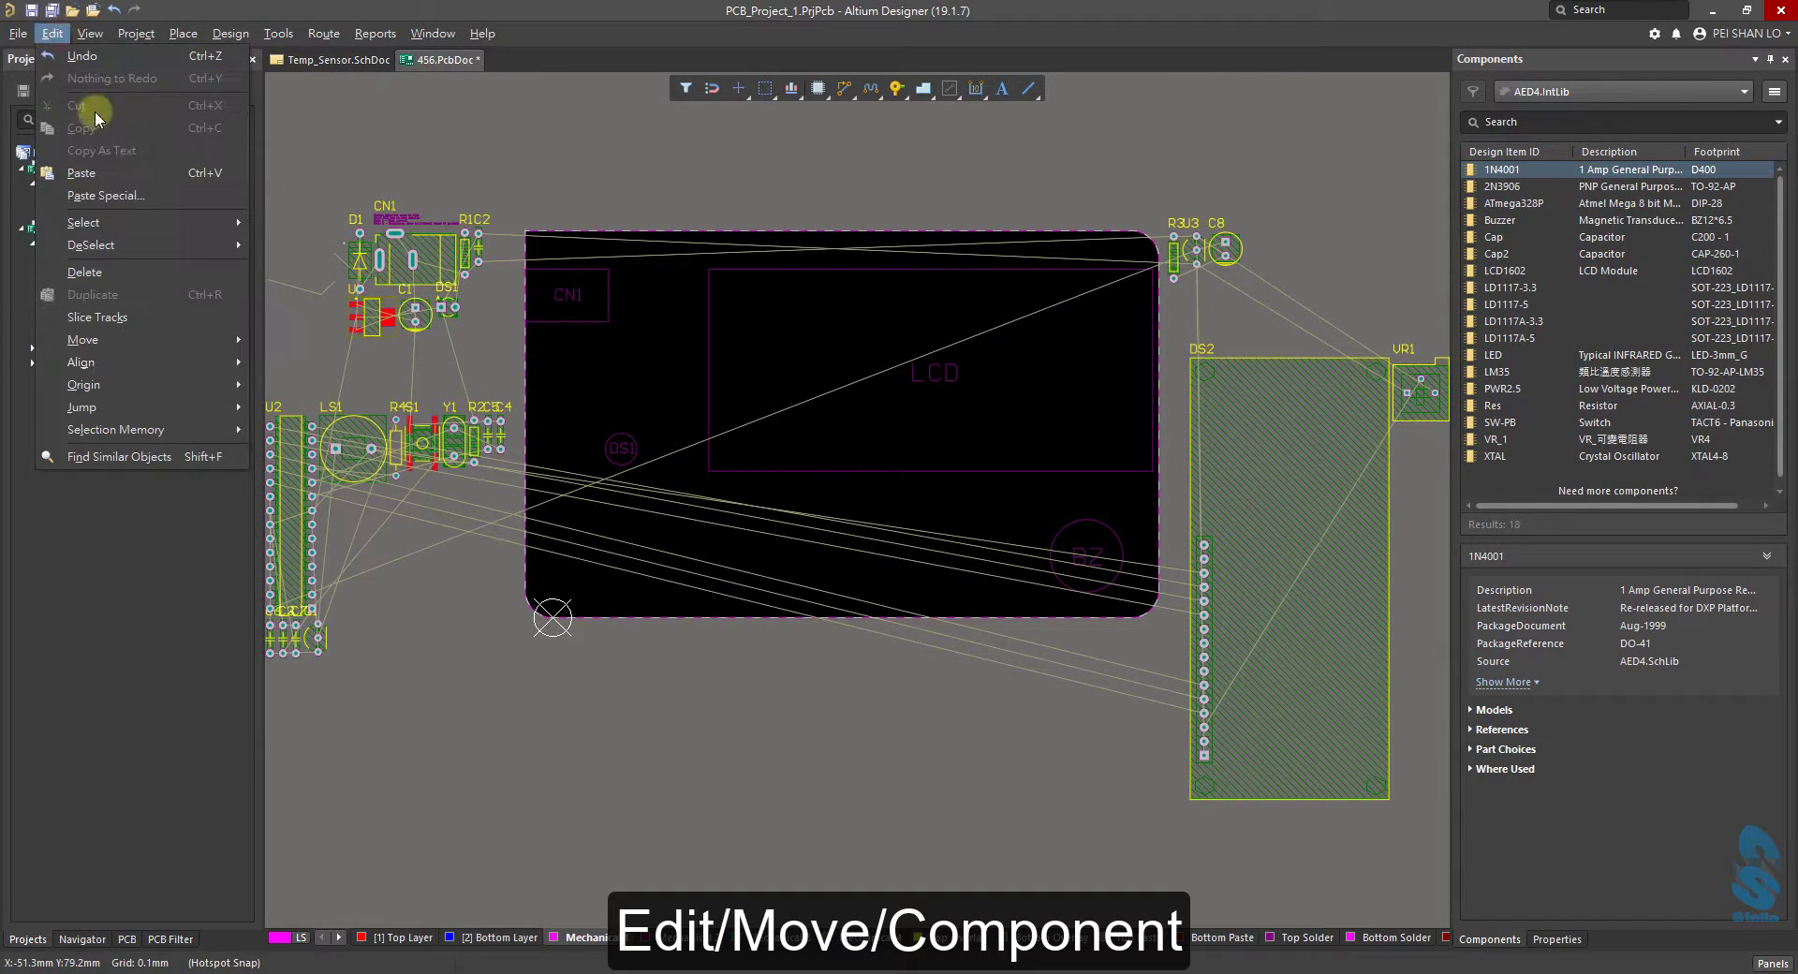
pyautogui.moveTo(215, 339)
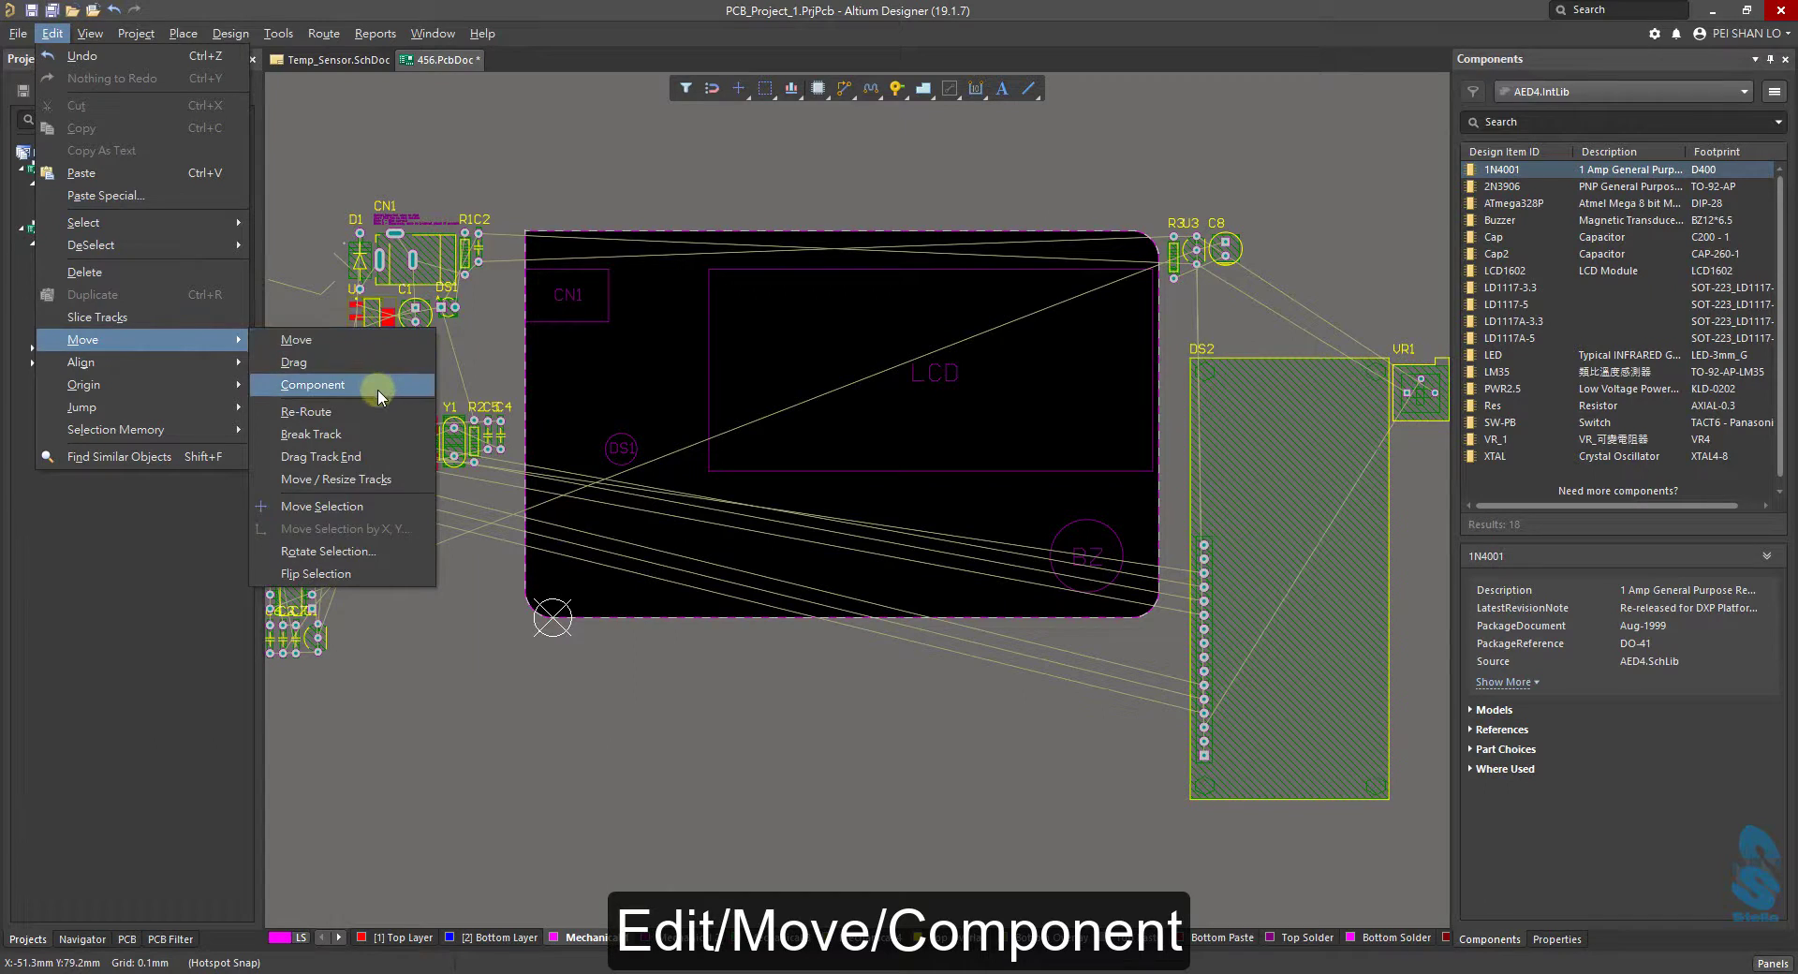
pyautogui.click(313, 385)
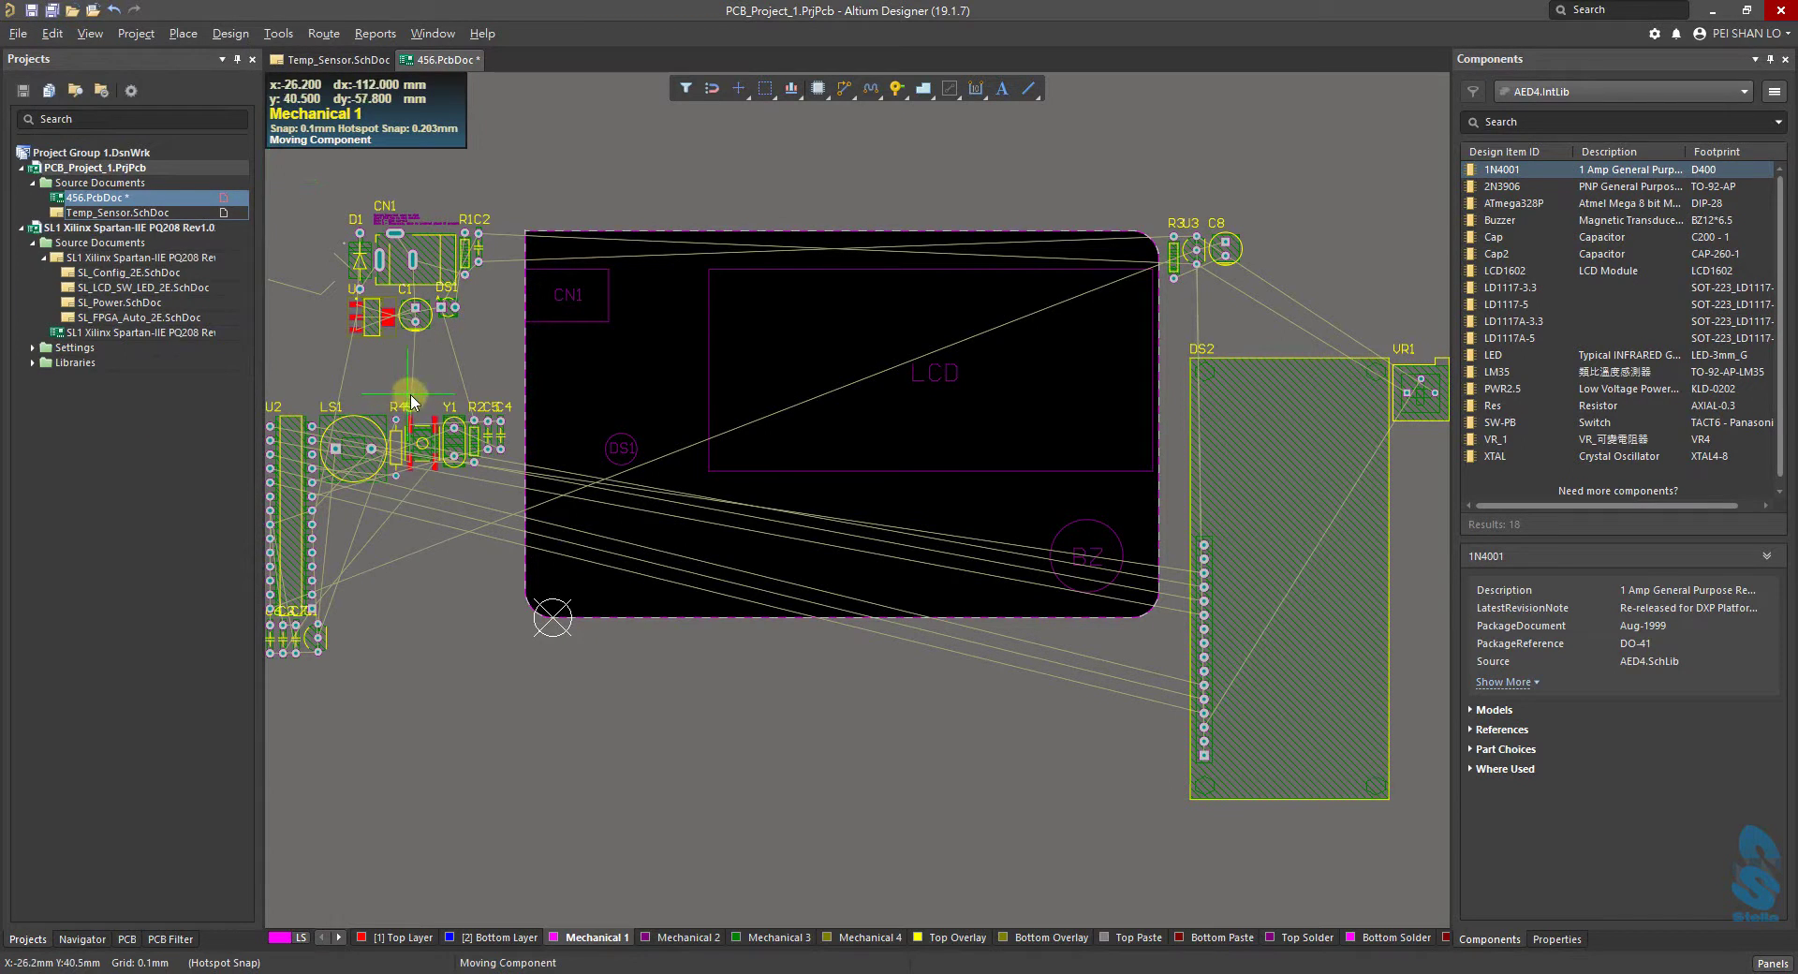
pyautogui.click(364, 447)
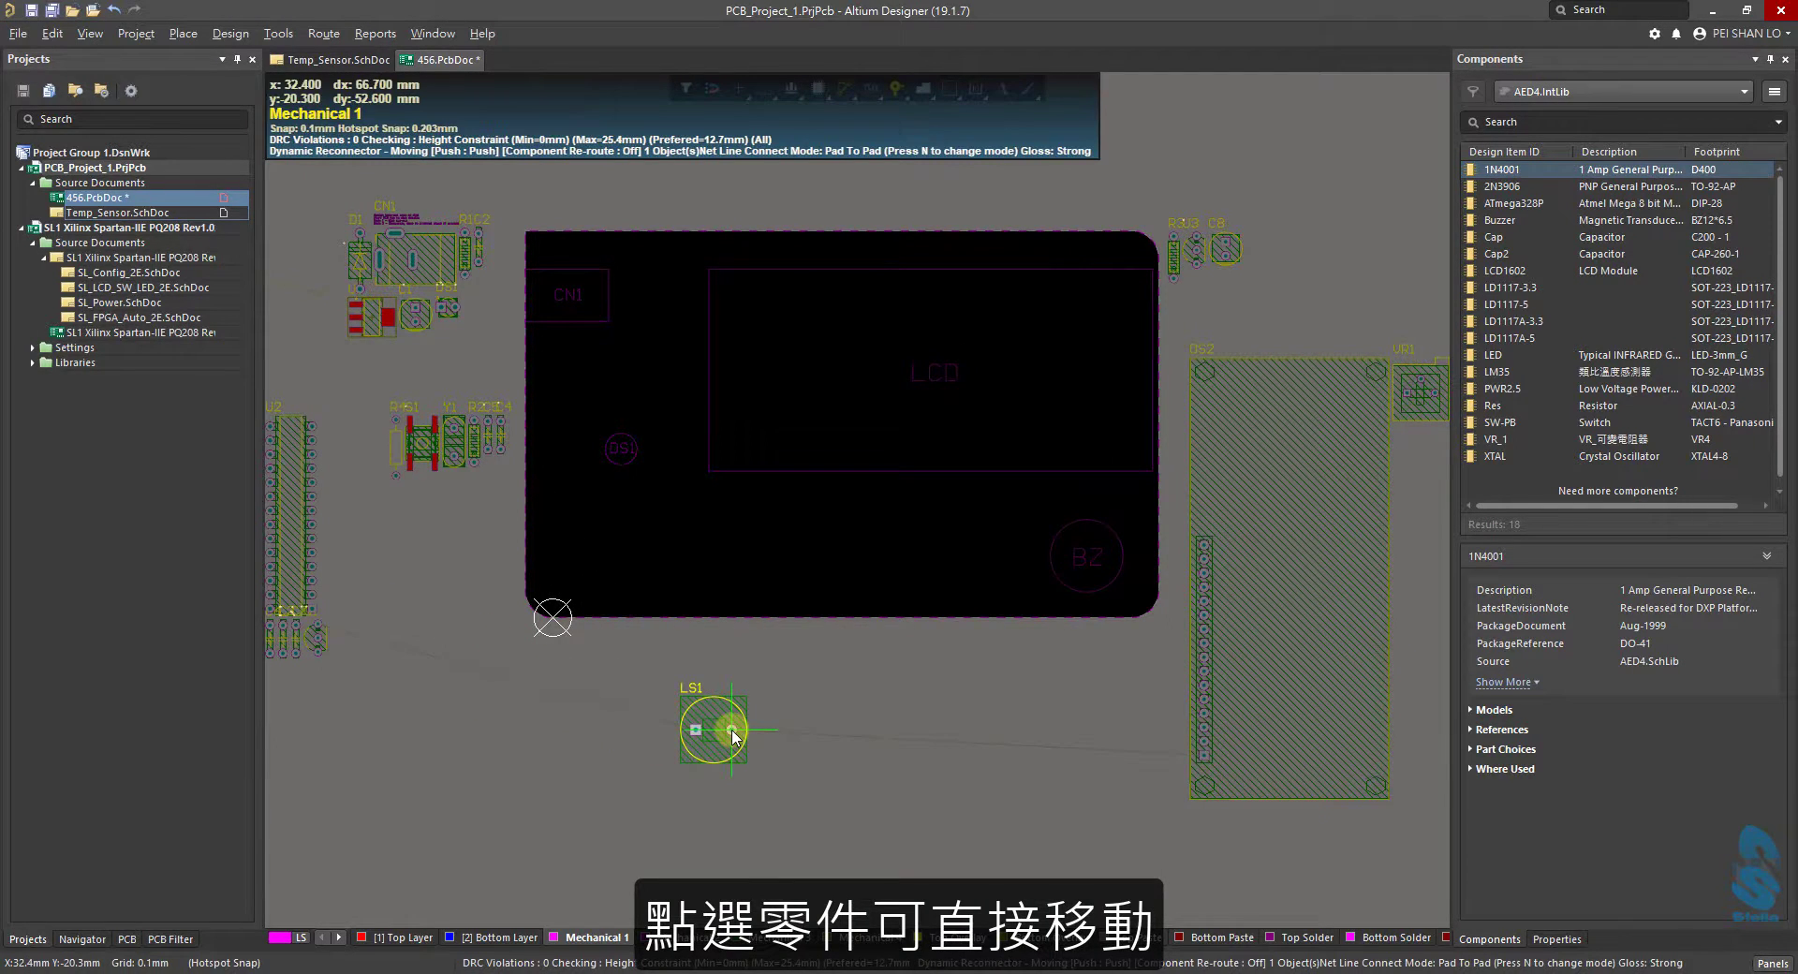
pyautogui.rightClick(588, 735)
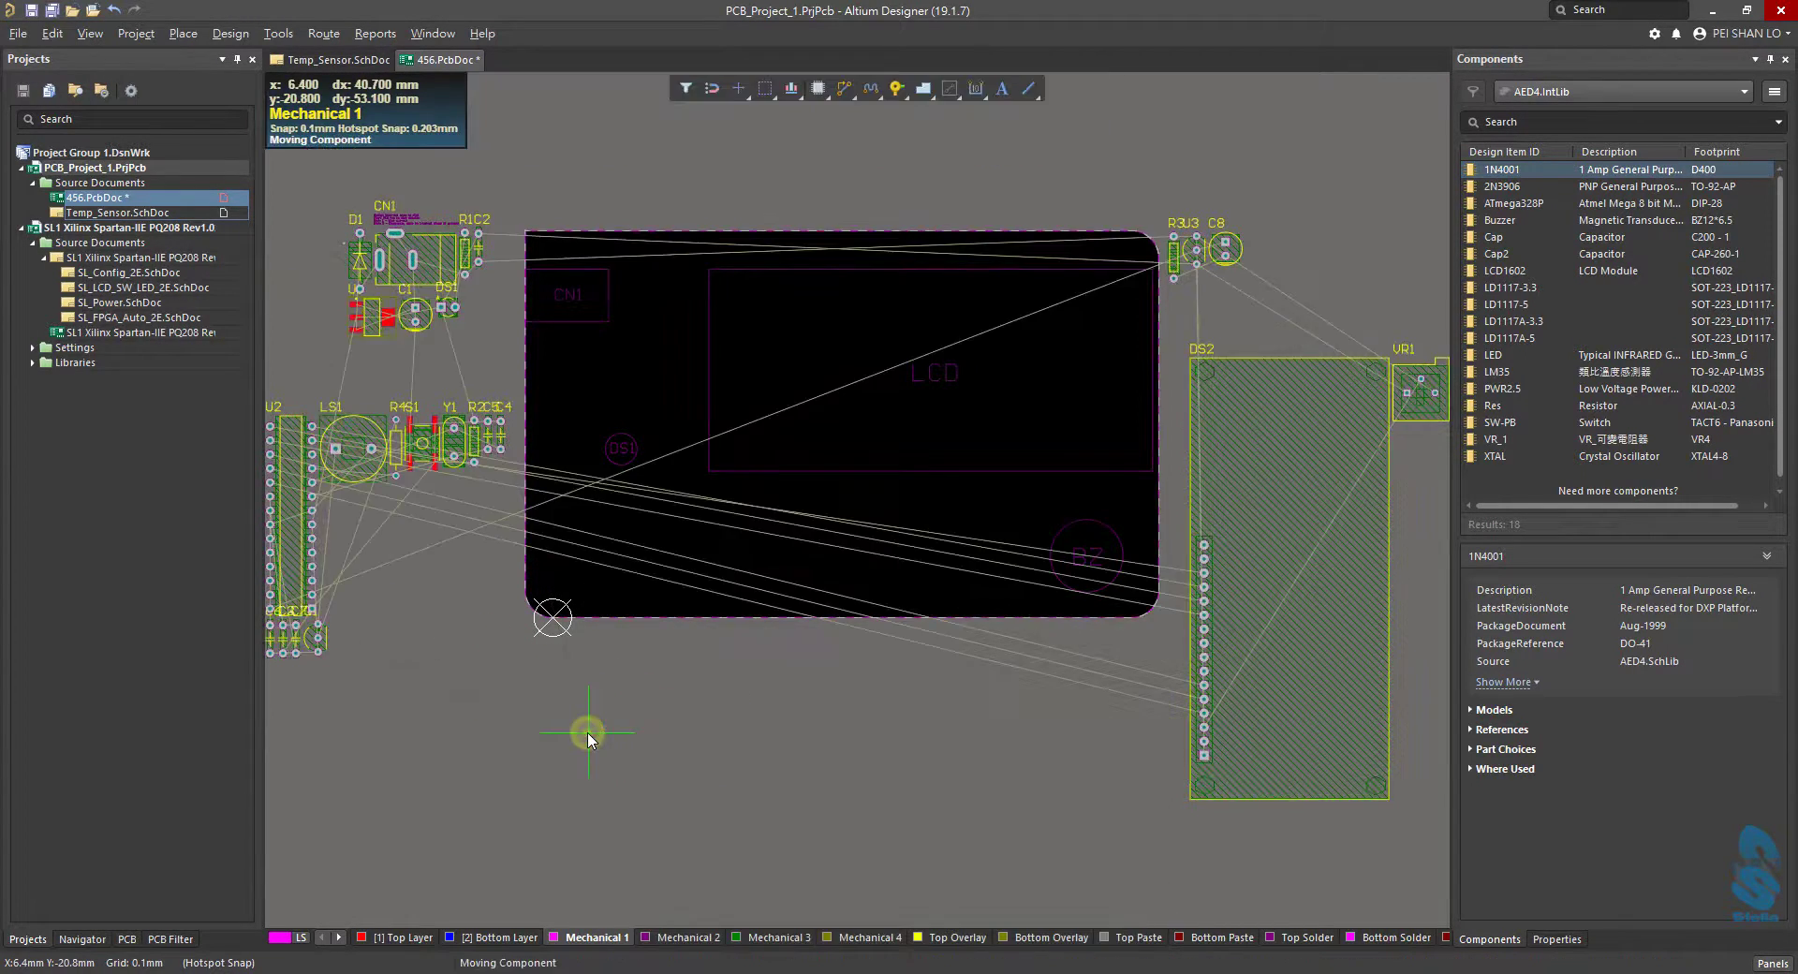
# Filter the component chooser by C and jump to capacitor C1, then leave the Move Component command.
pyautogui.click(780, 688)
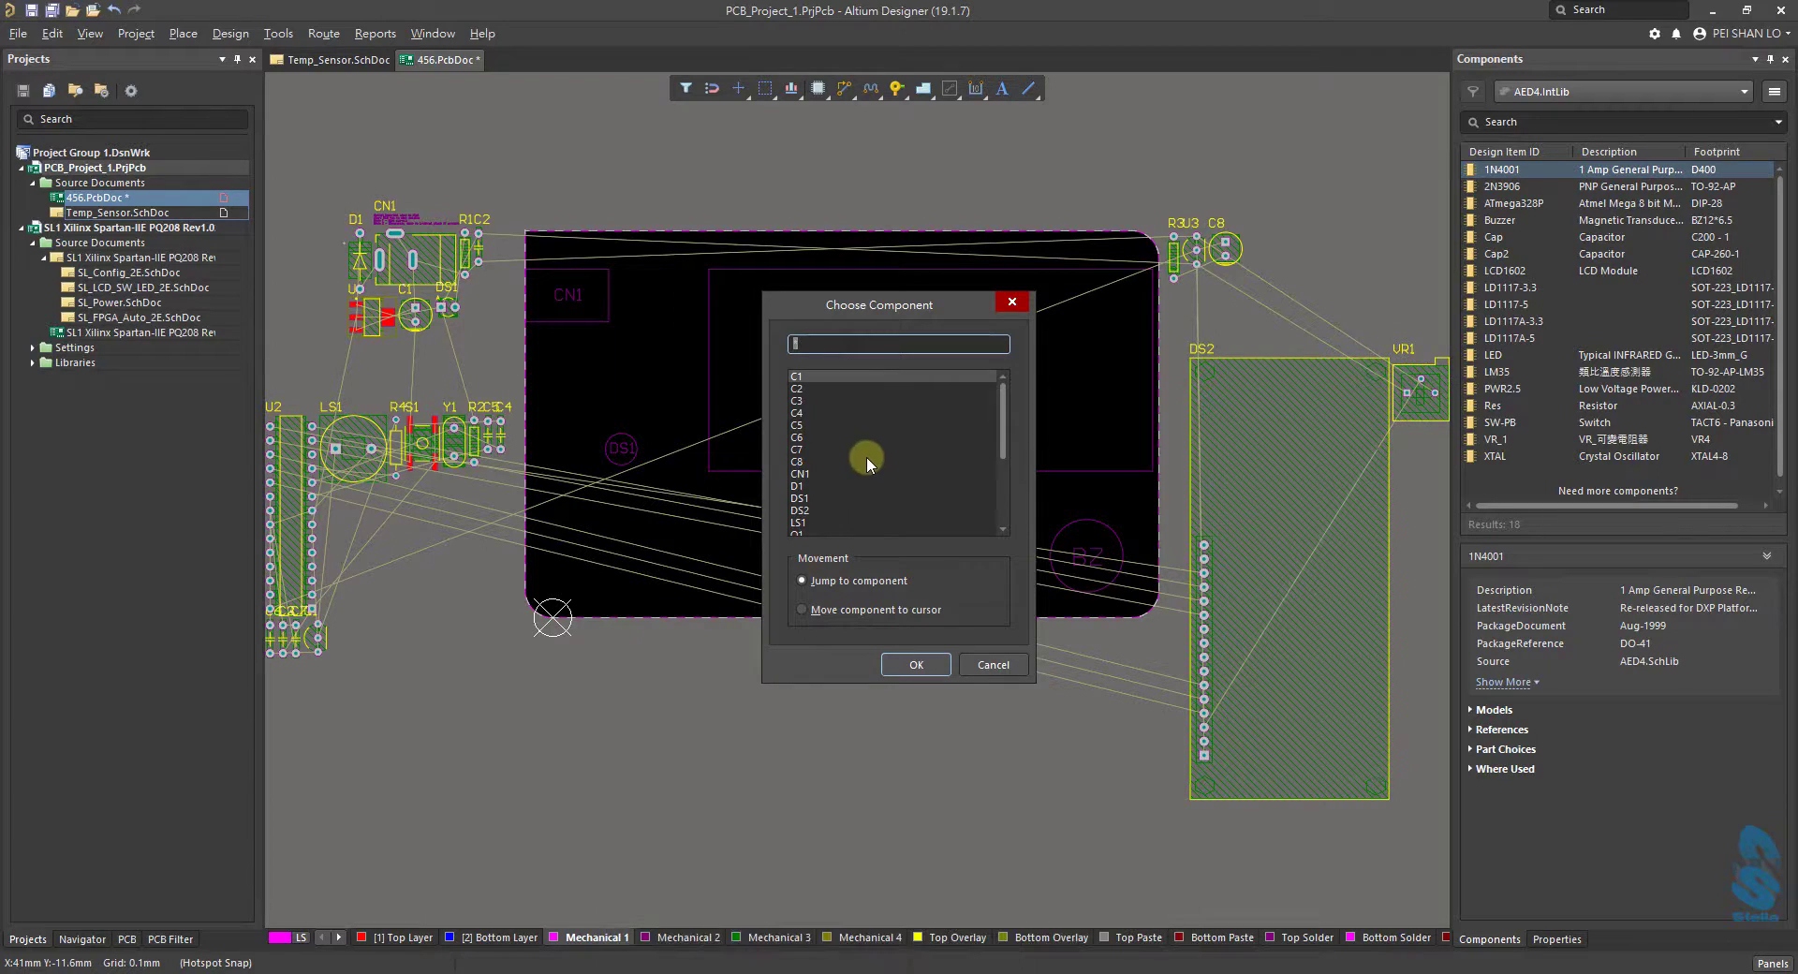
pyautogui.click(1002, 429)
pyautogui.moveTo(1002, 429)
pyautogui.mouseDown()
pyautogui.moveTo(1007, 496)
pyautogui.moveTo(1003, 401)
pyautogui.mouseUp()
pyautogui.click(931, 345)
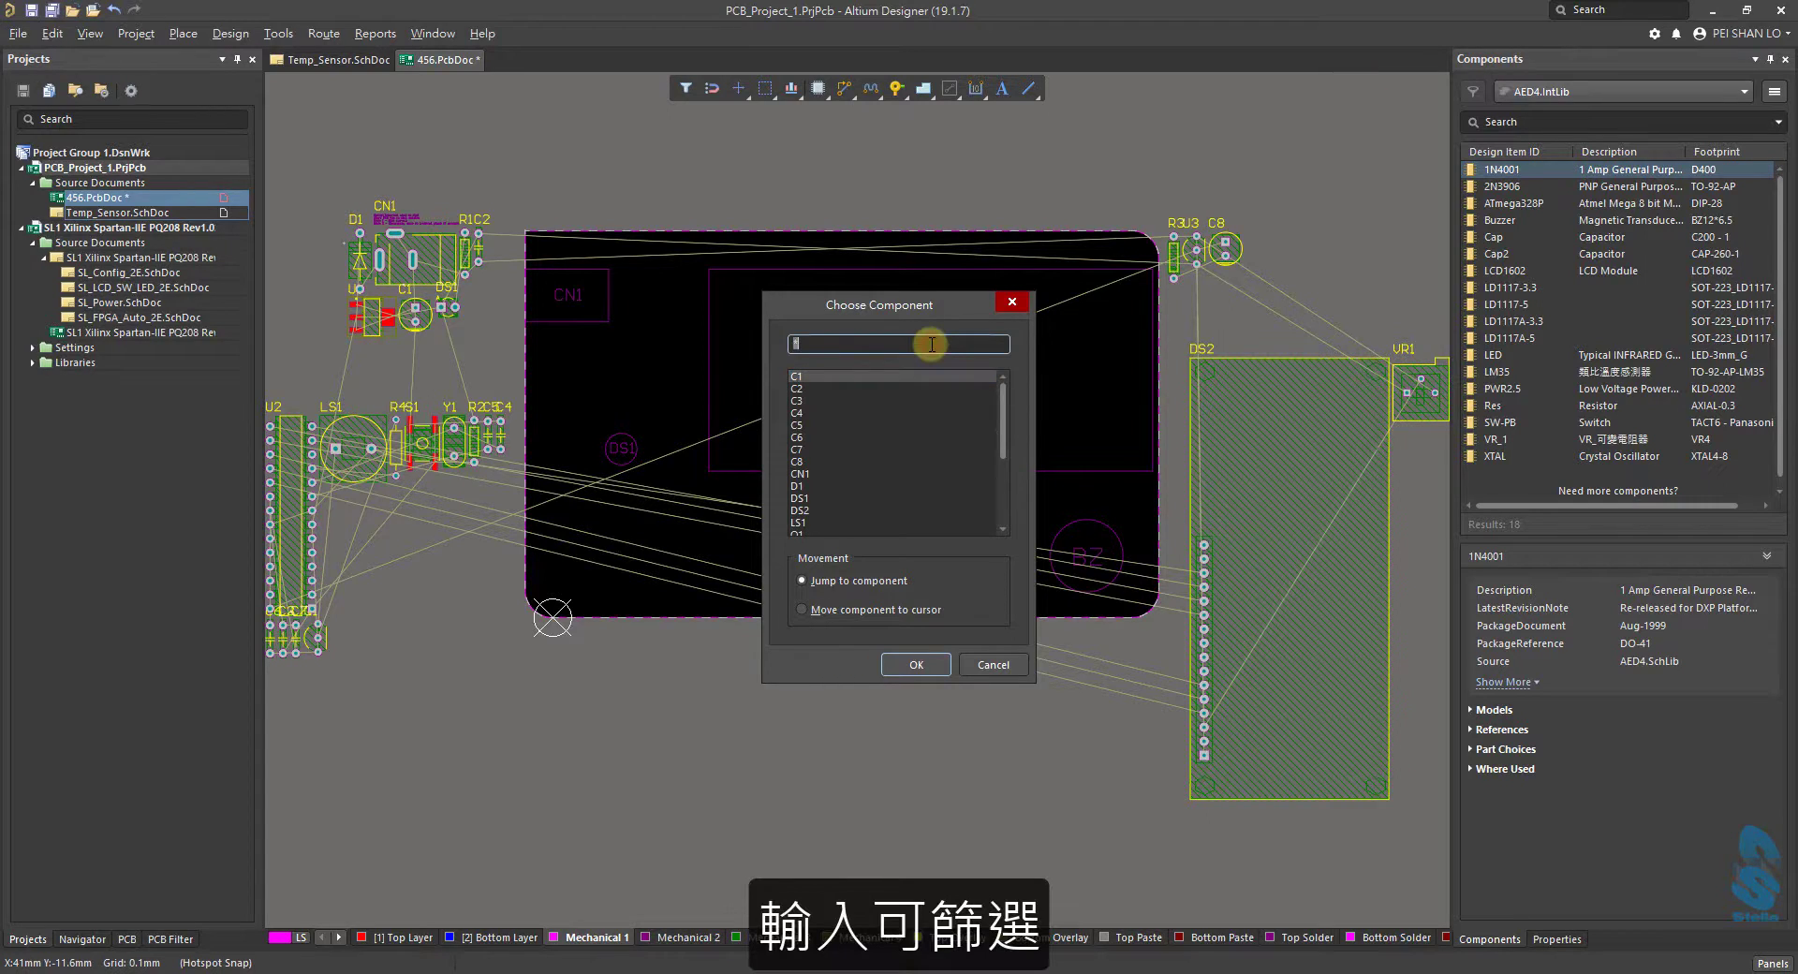
pyautogui.write('C')
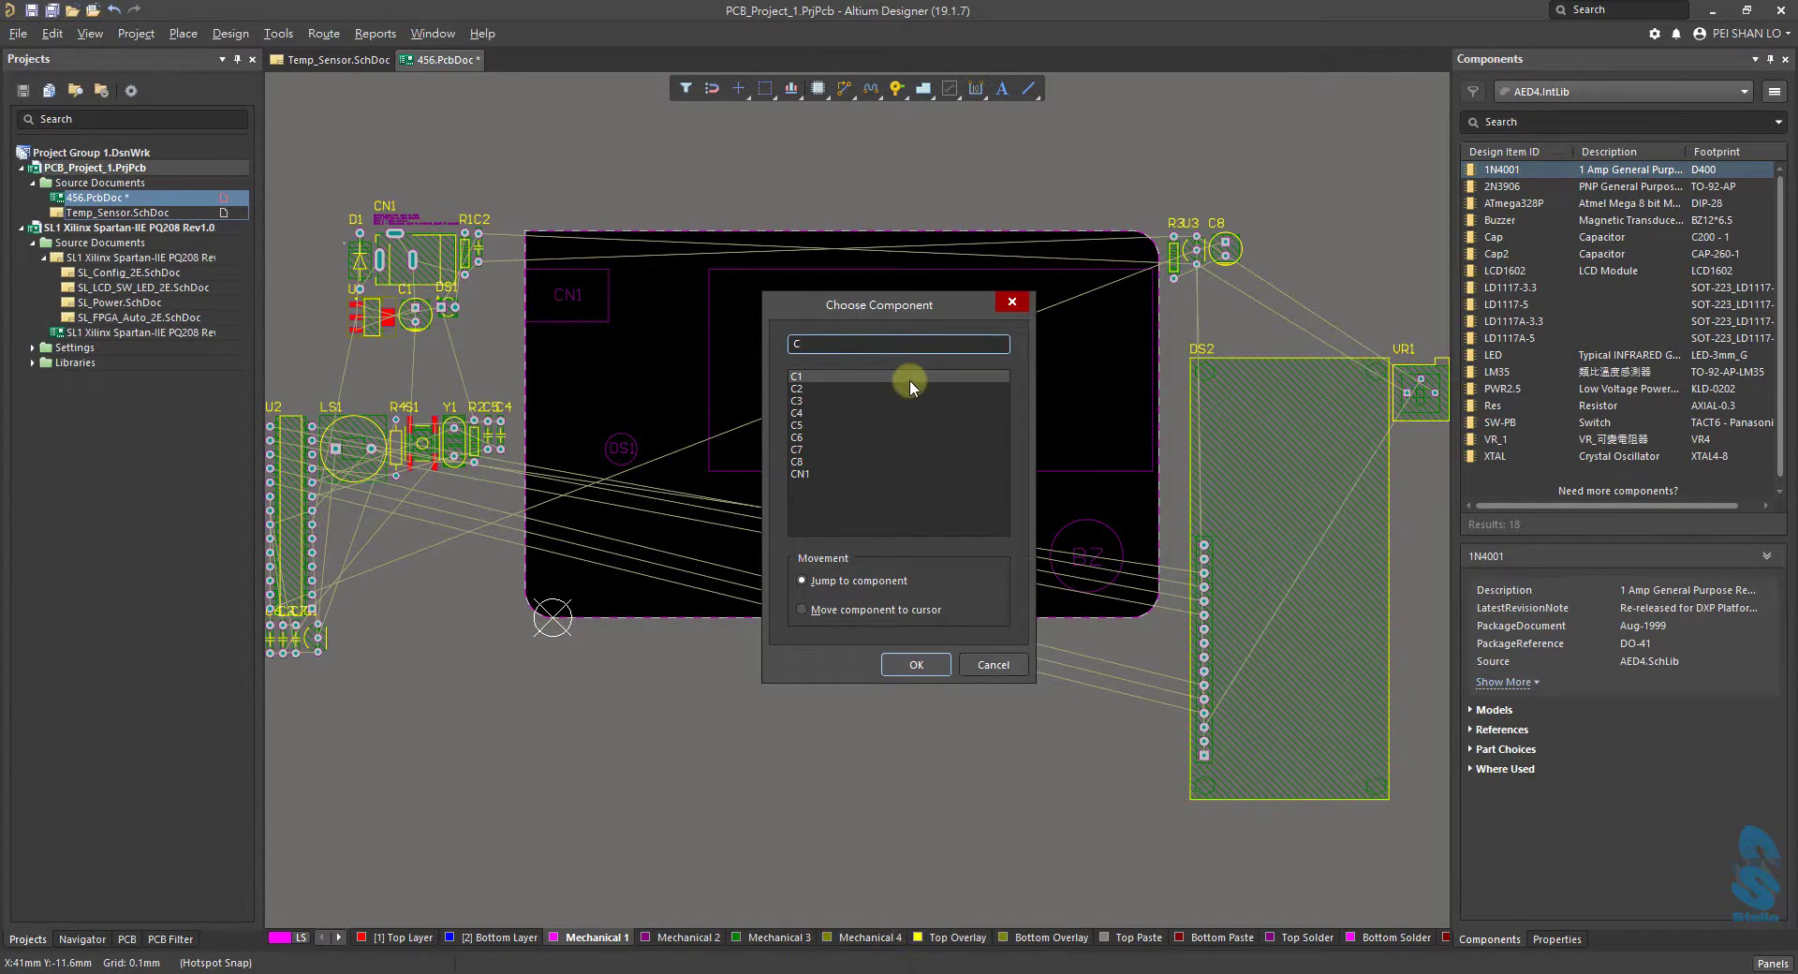
pyautogui.click(908, 379)
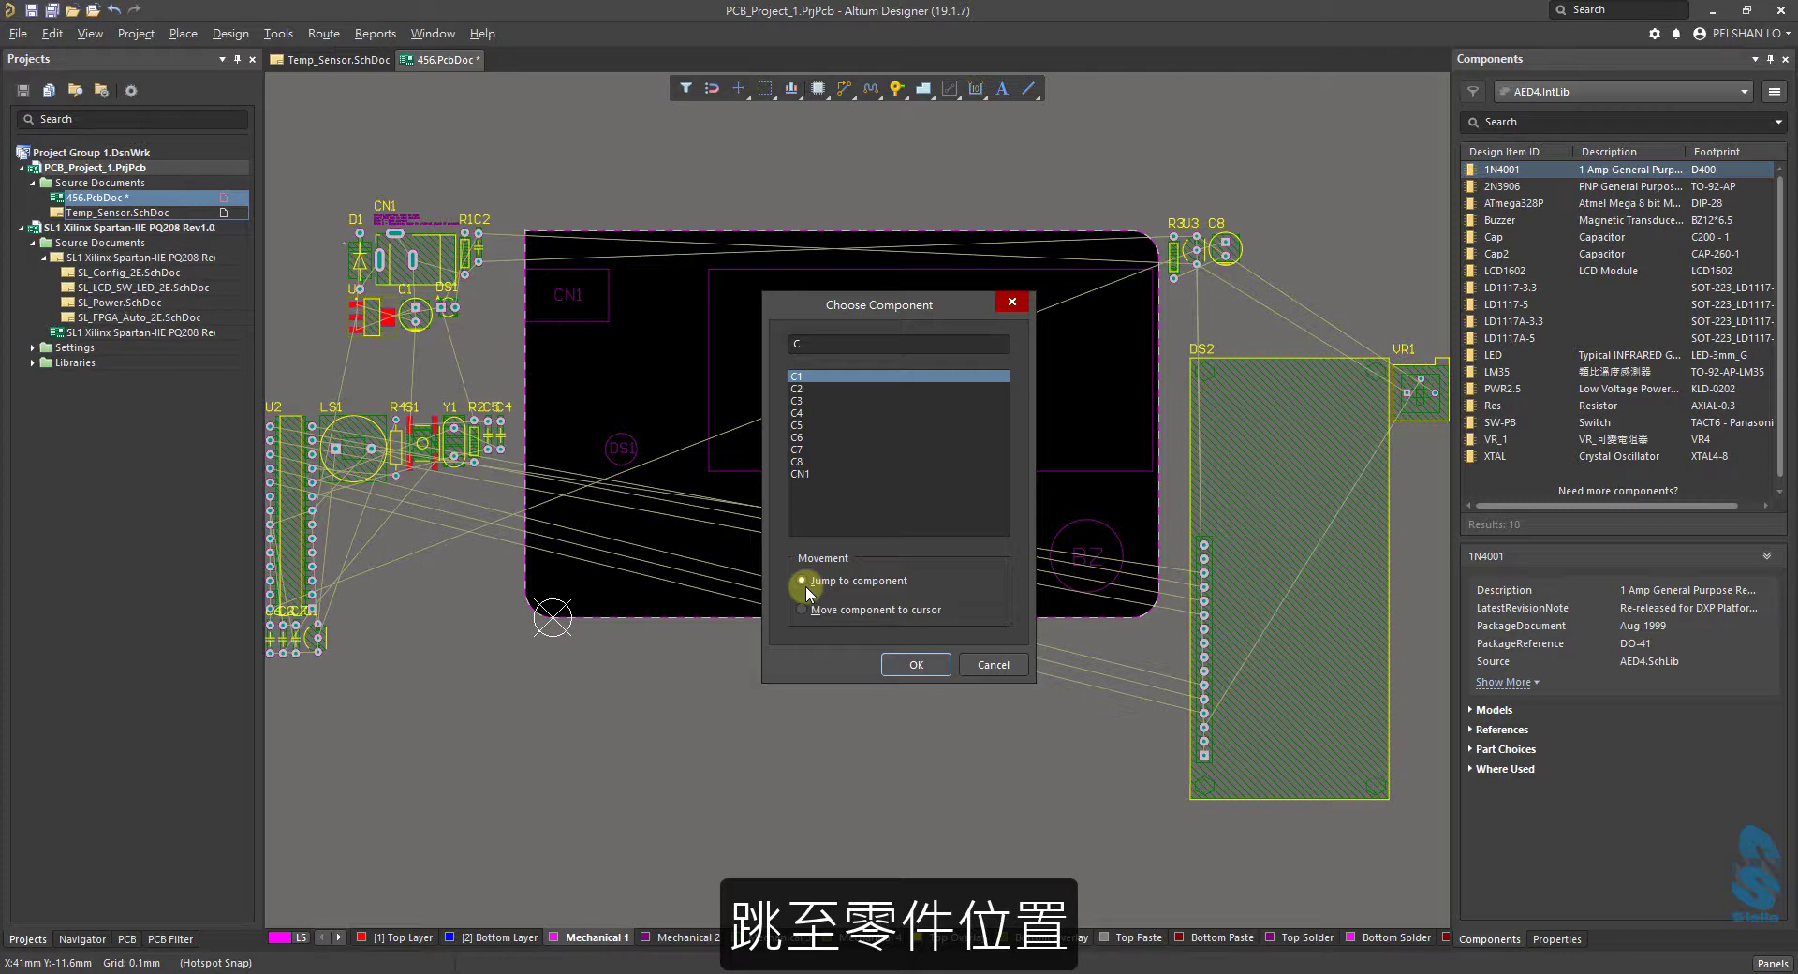
pyautogui.click(899, 667)
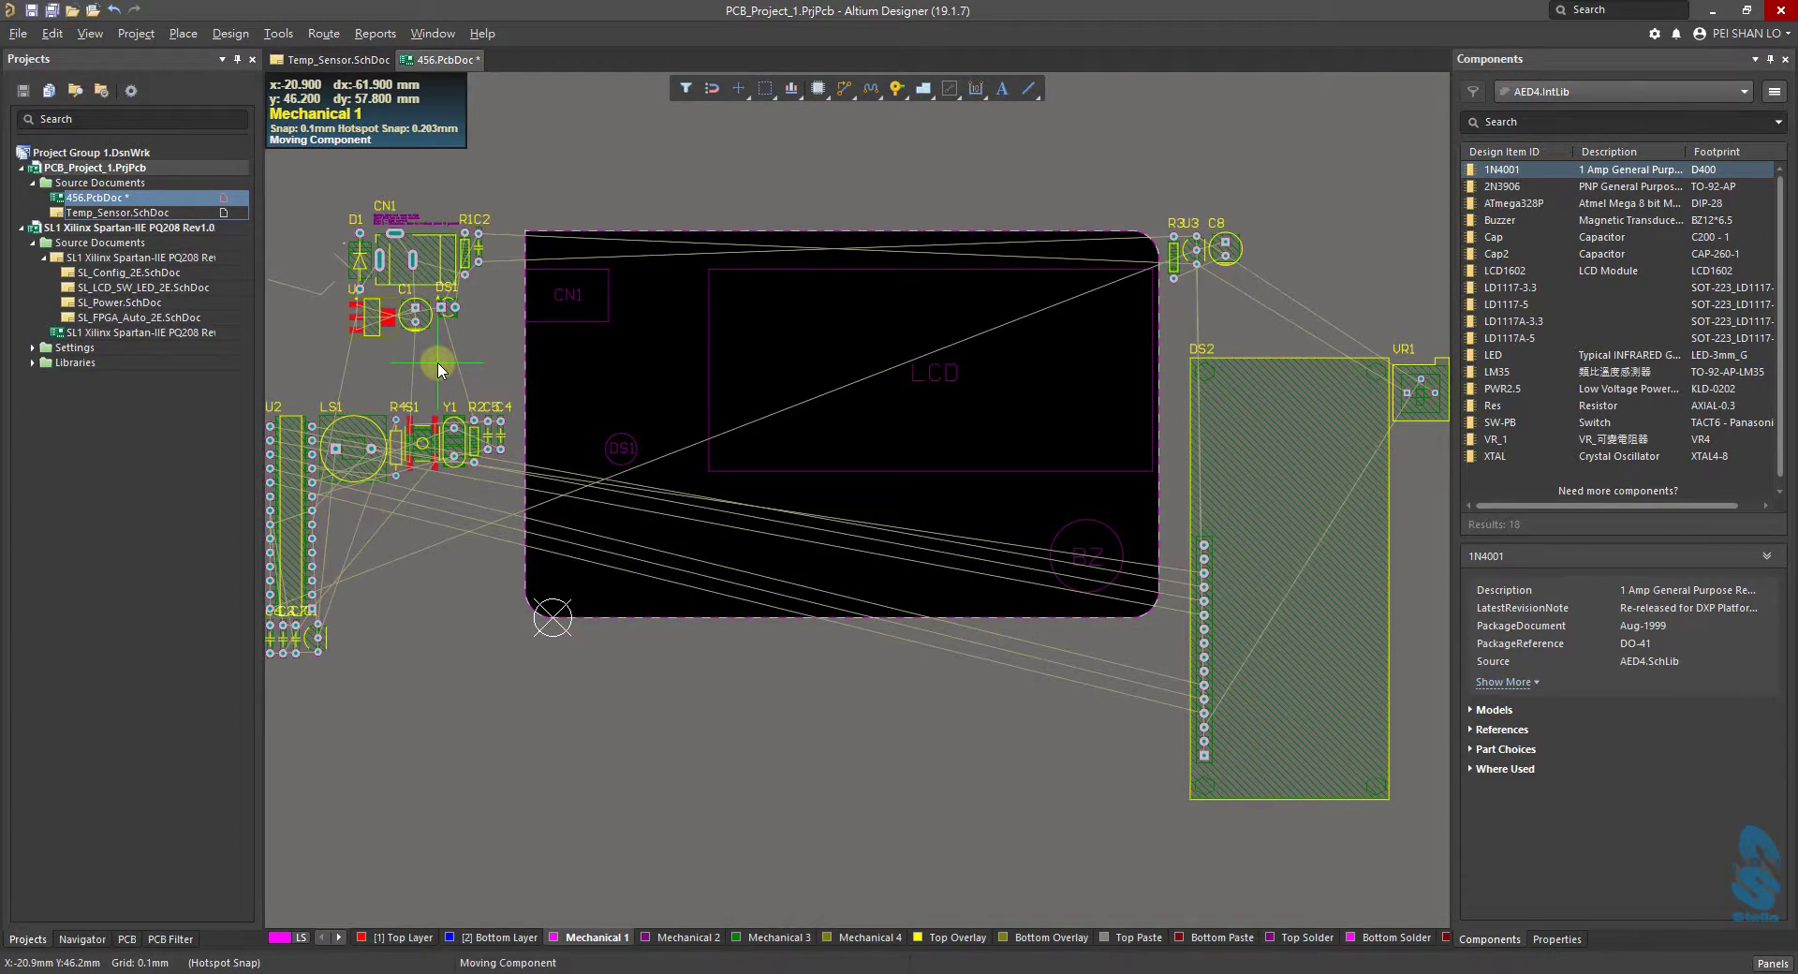
pyautogui.rightClick(440, 370)
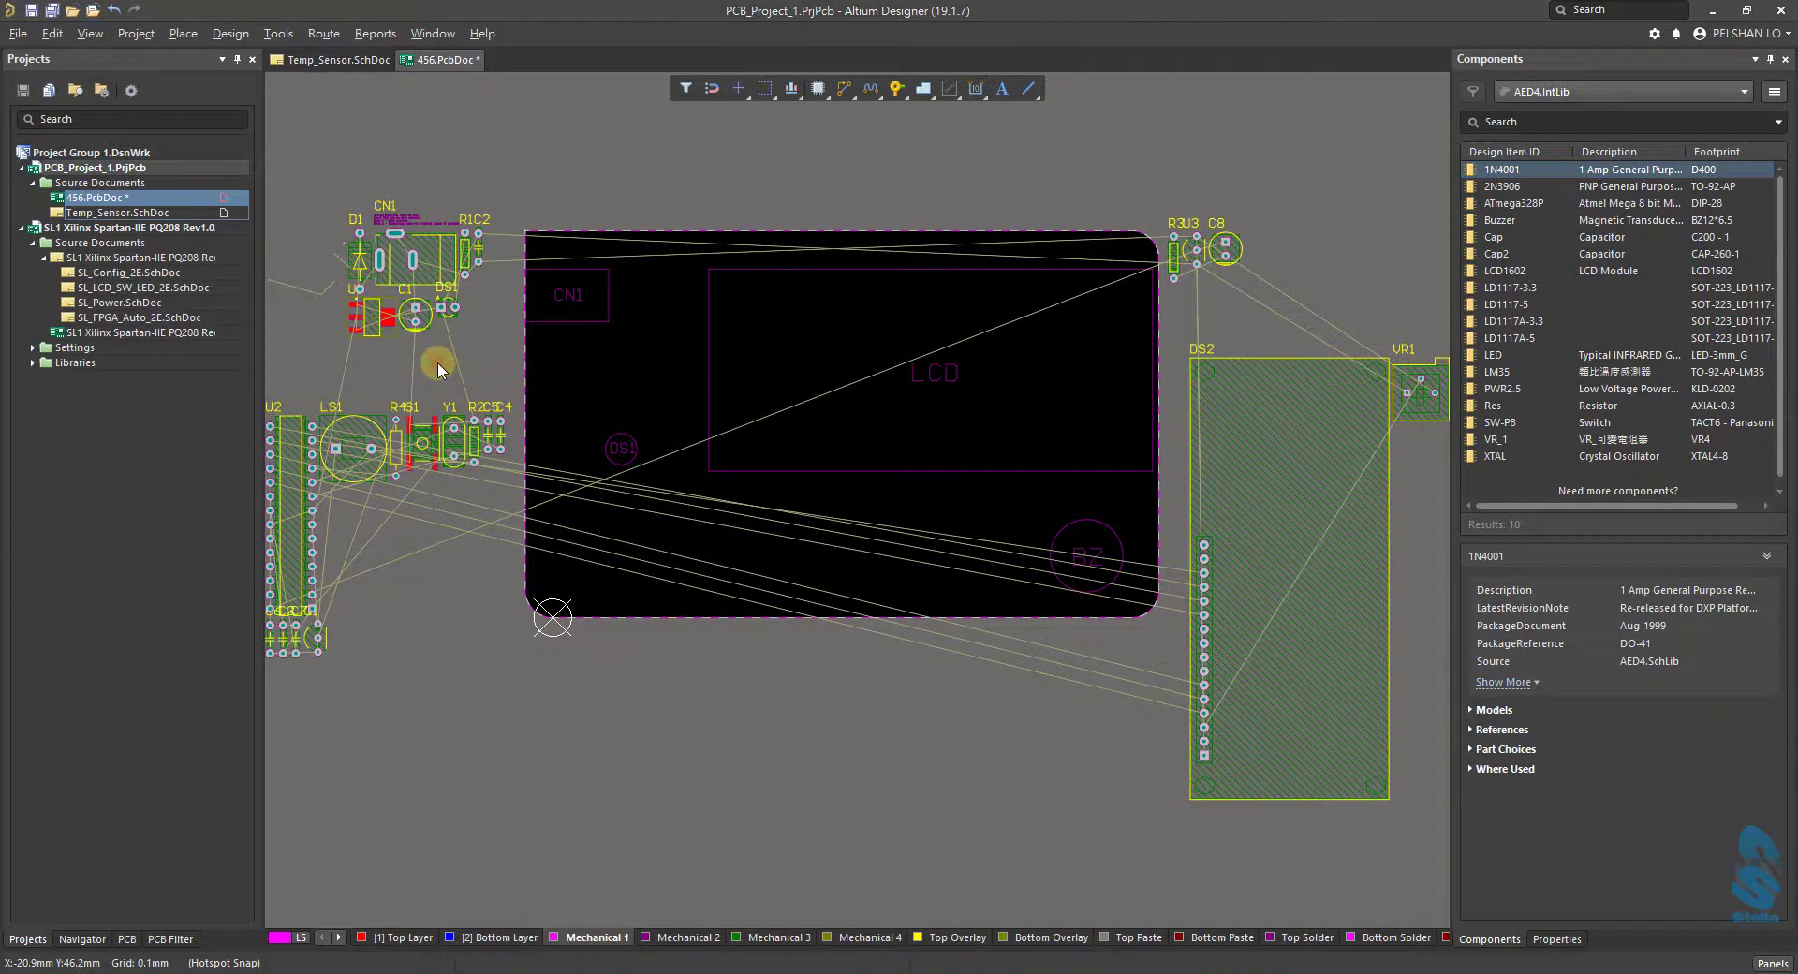
# Choose C1 with the Move component to cursor option and try carrying it below the board, cancelling its placement.
pyautogui.click(440, 370)
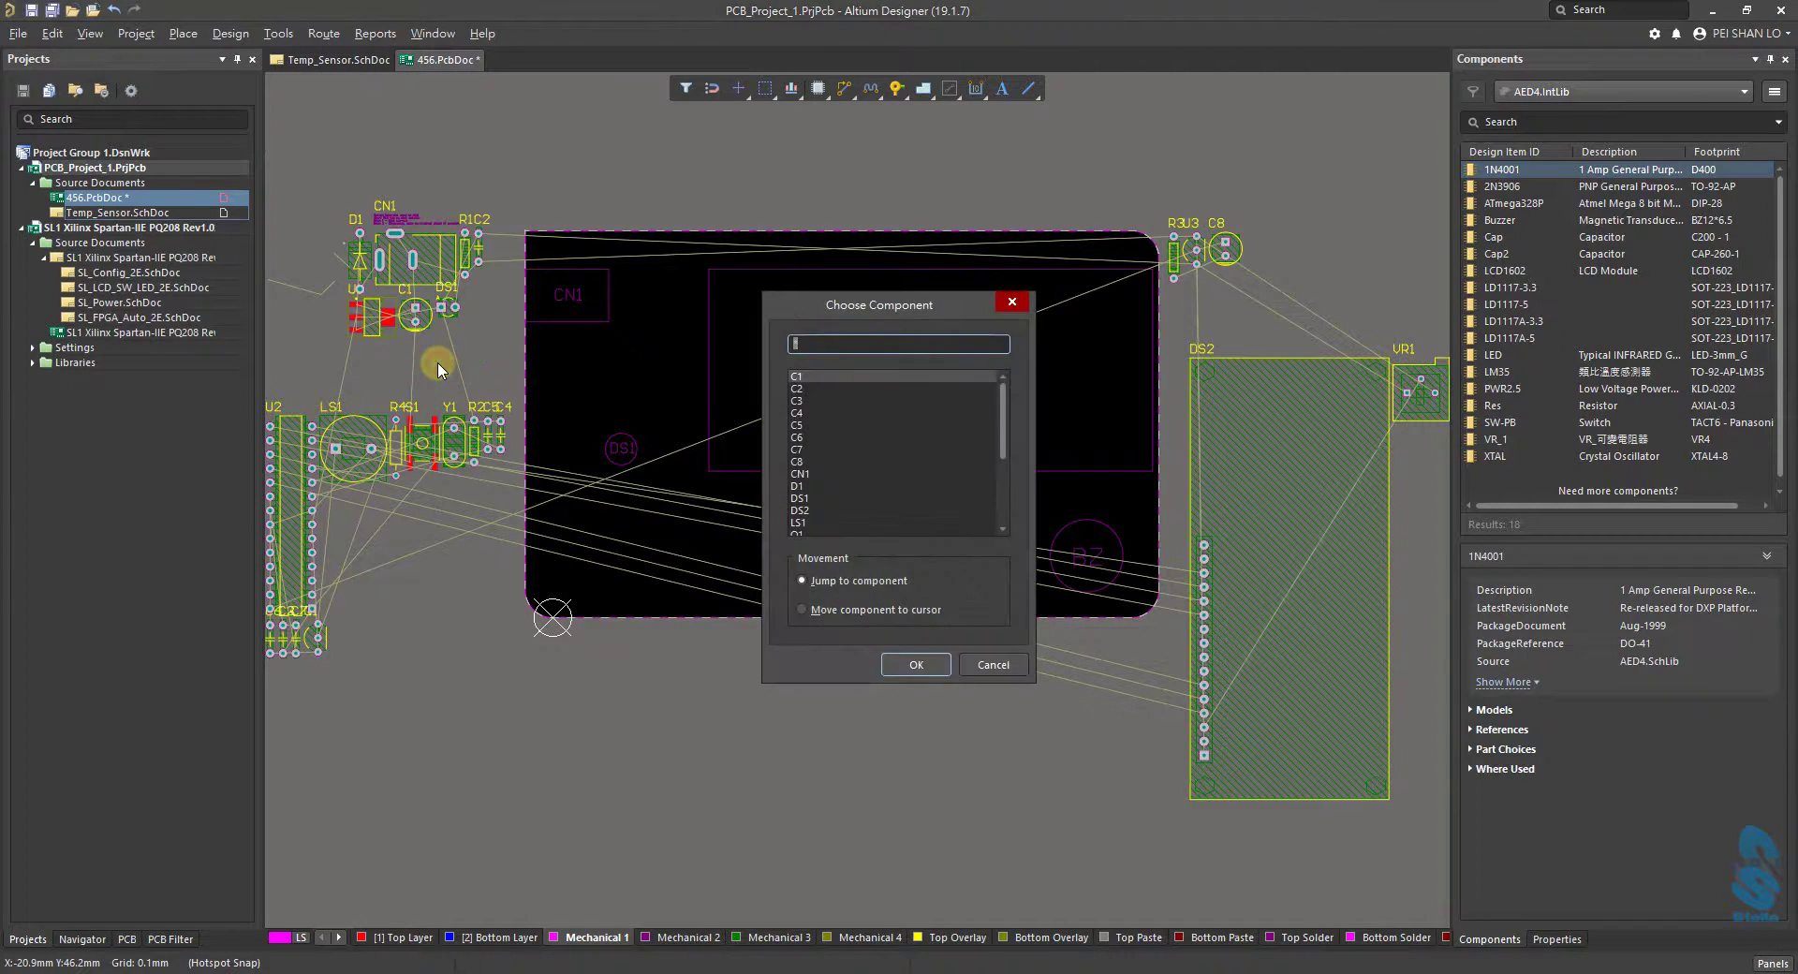
pyautogui.click(826, 378)
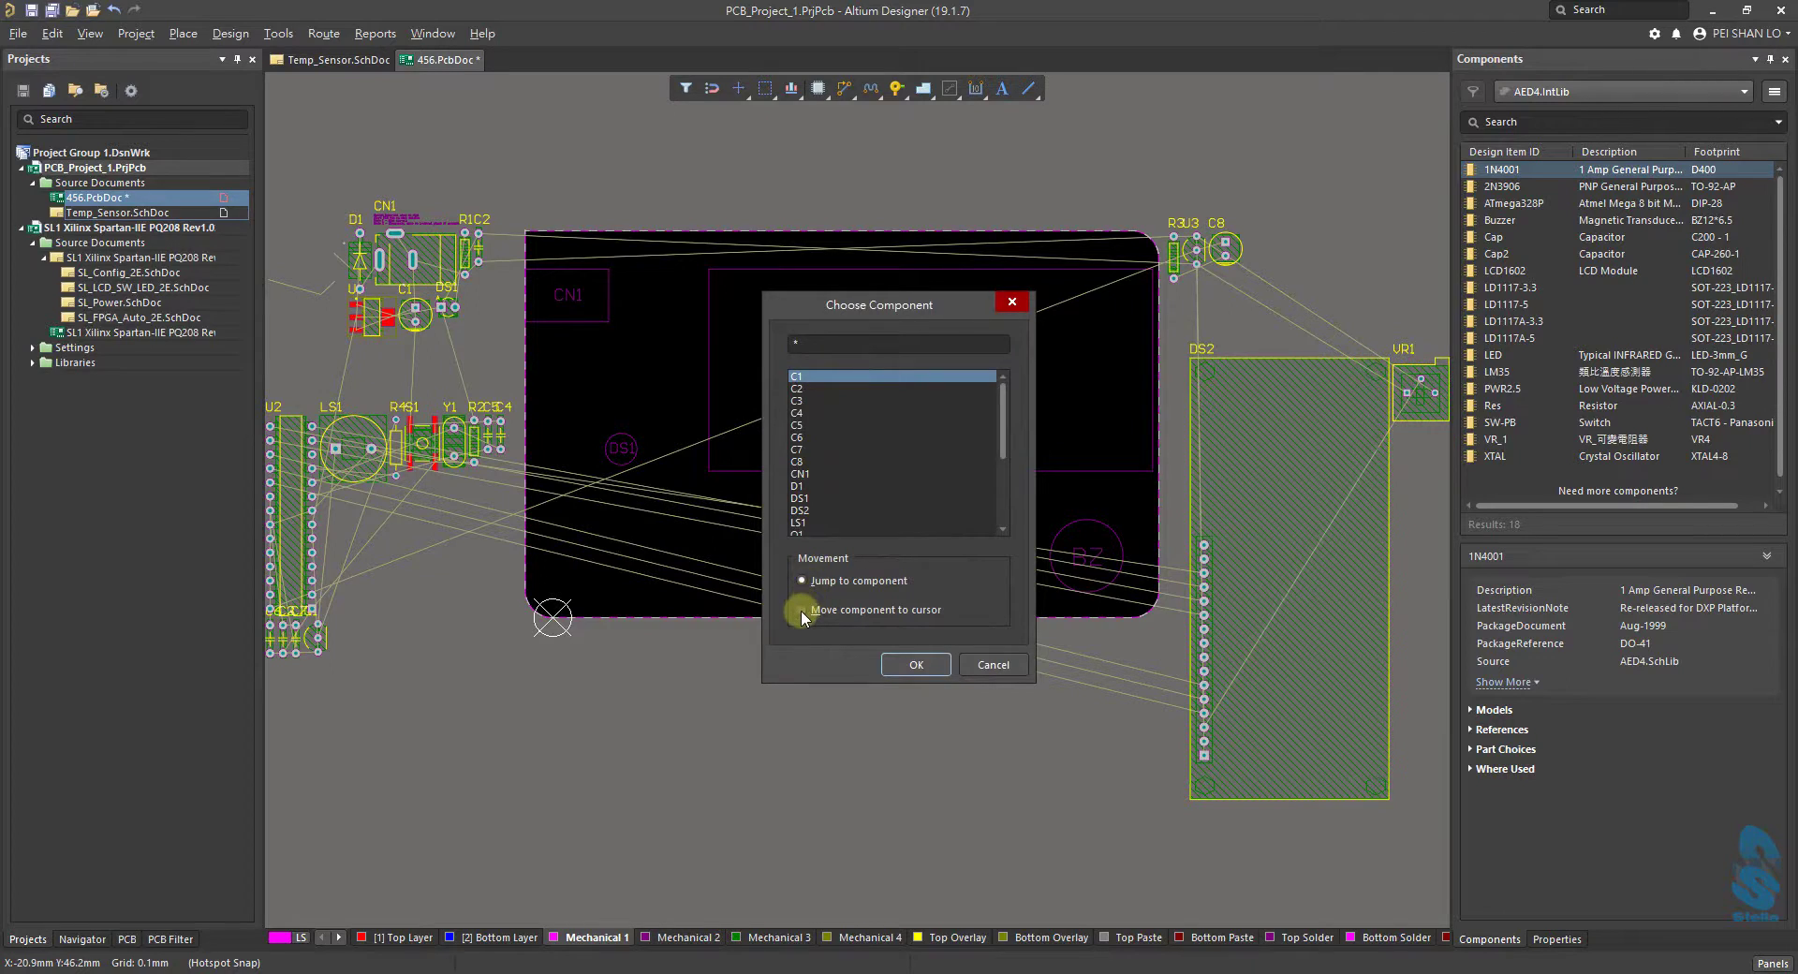
pyautogui.click(801, 610)
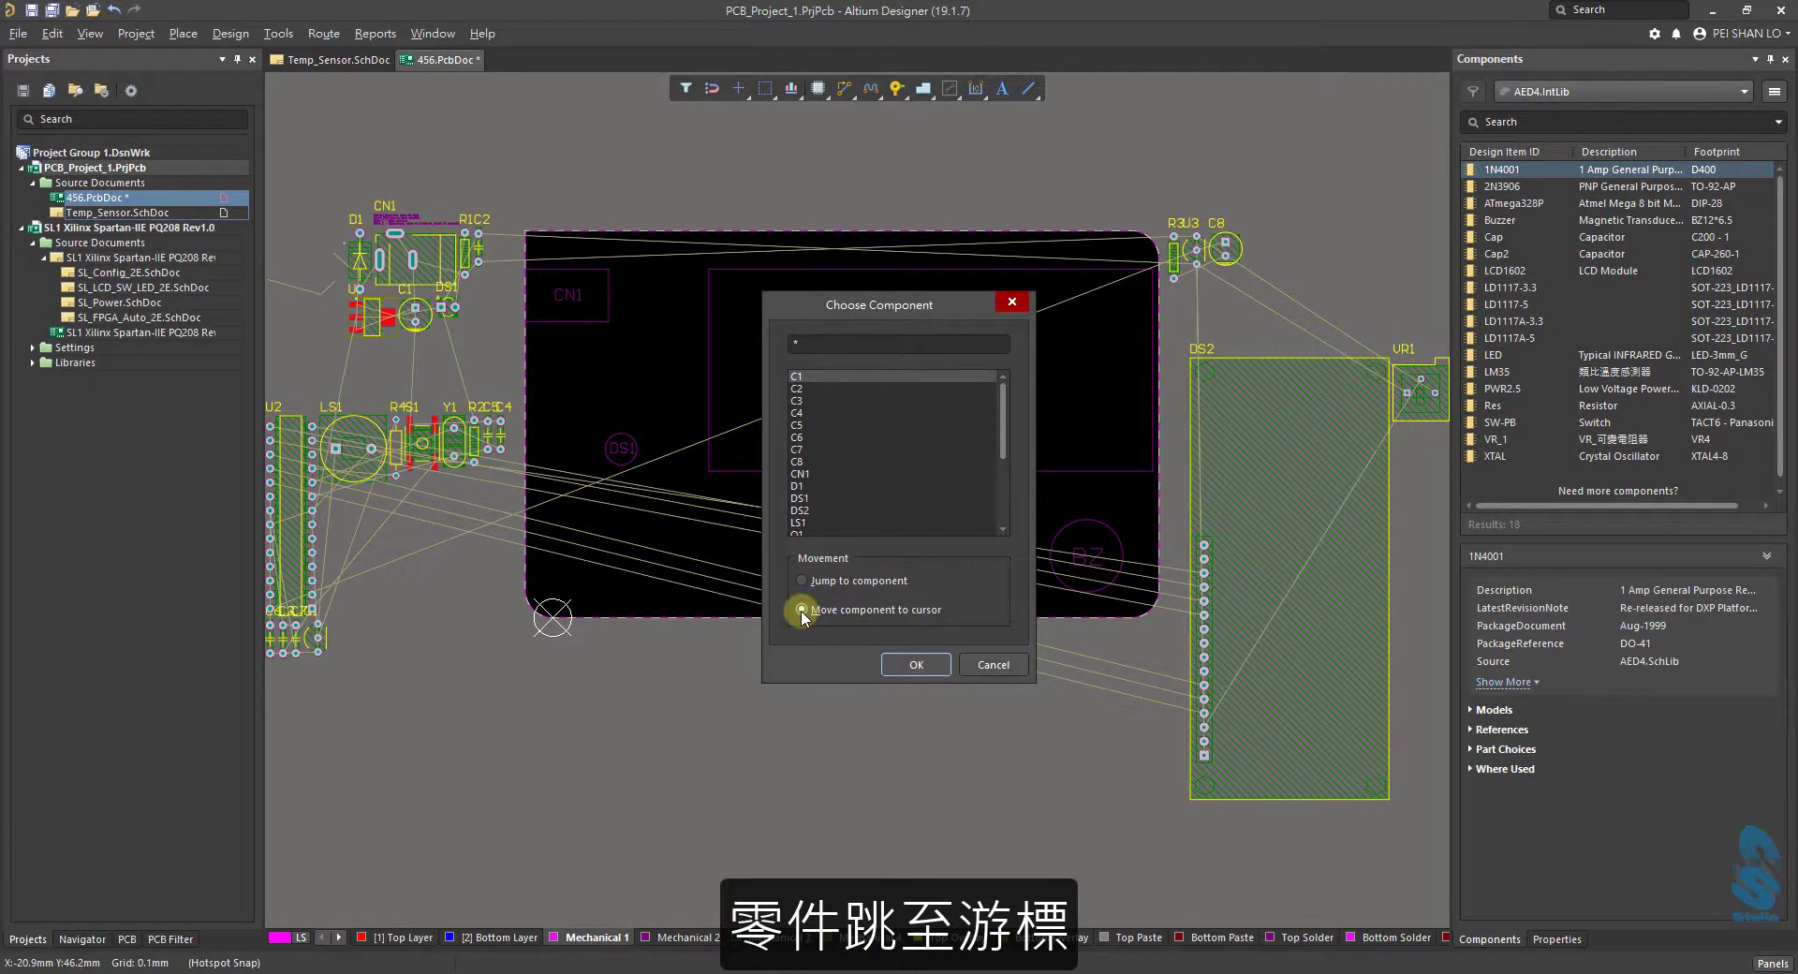
pyautogui.click(910, 667)
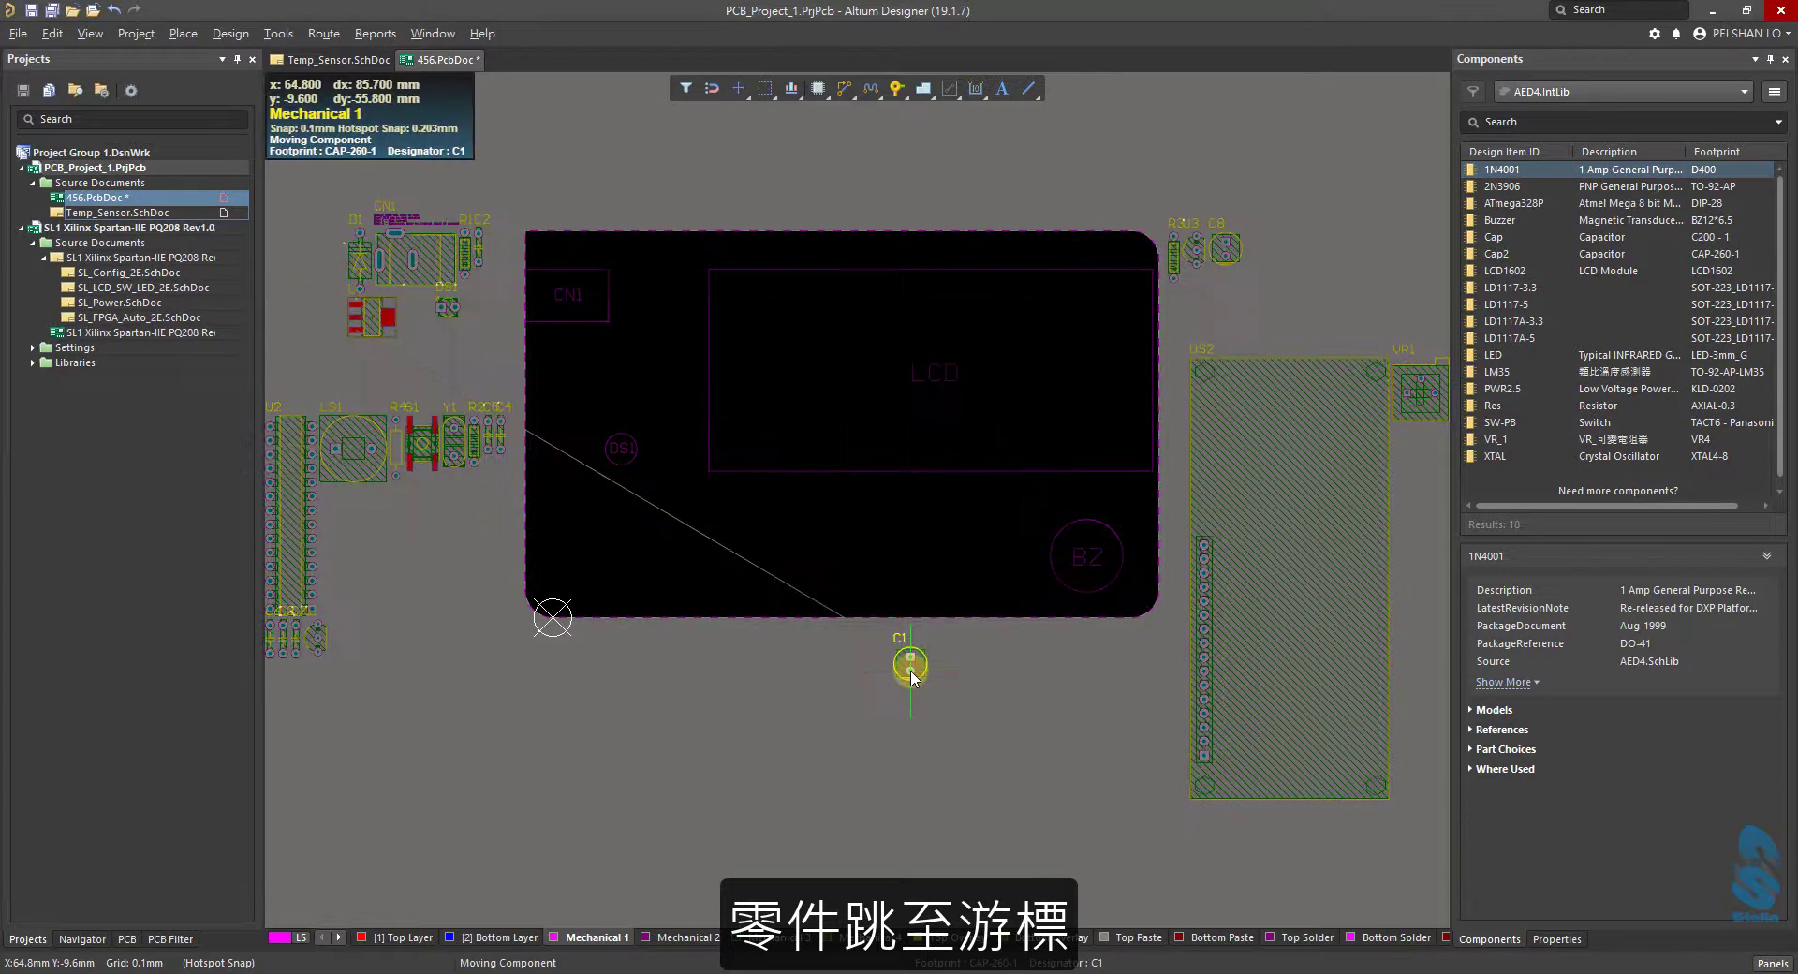
pyautogui.moveTo(905, 678); pyautogui.dragTo(882, 721)
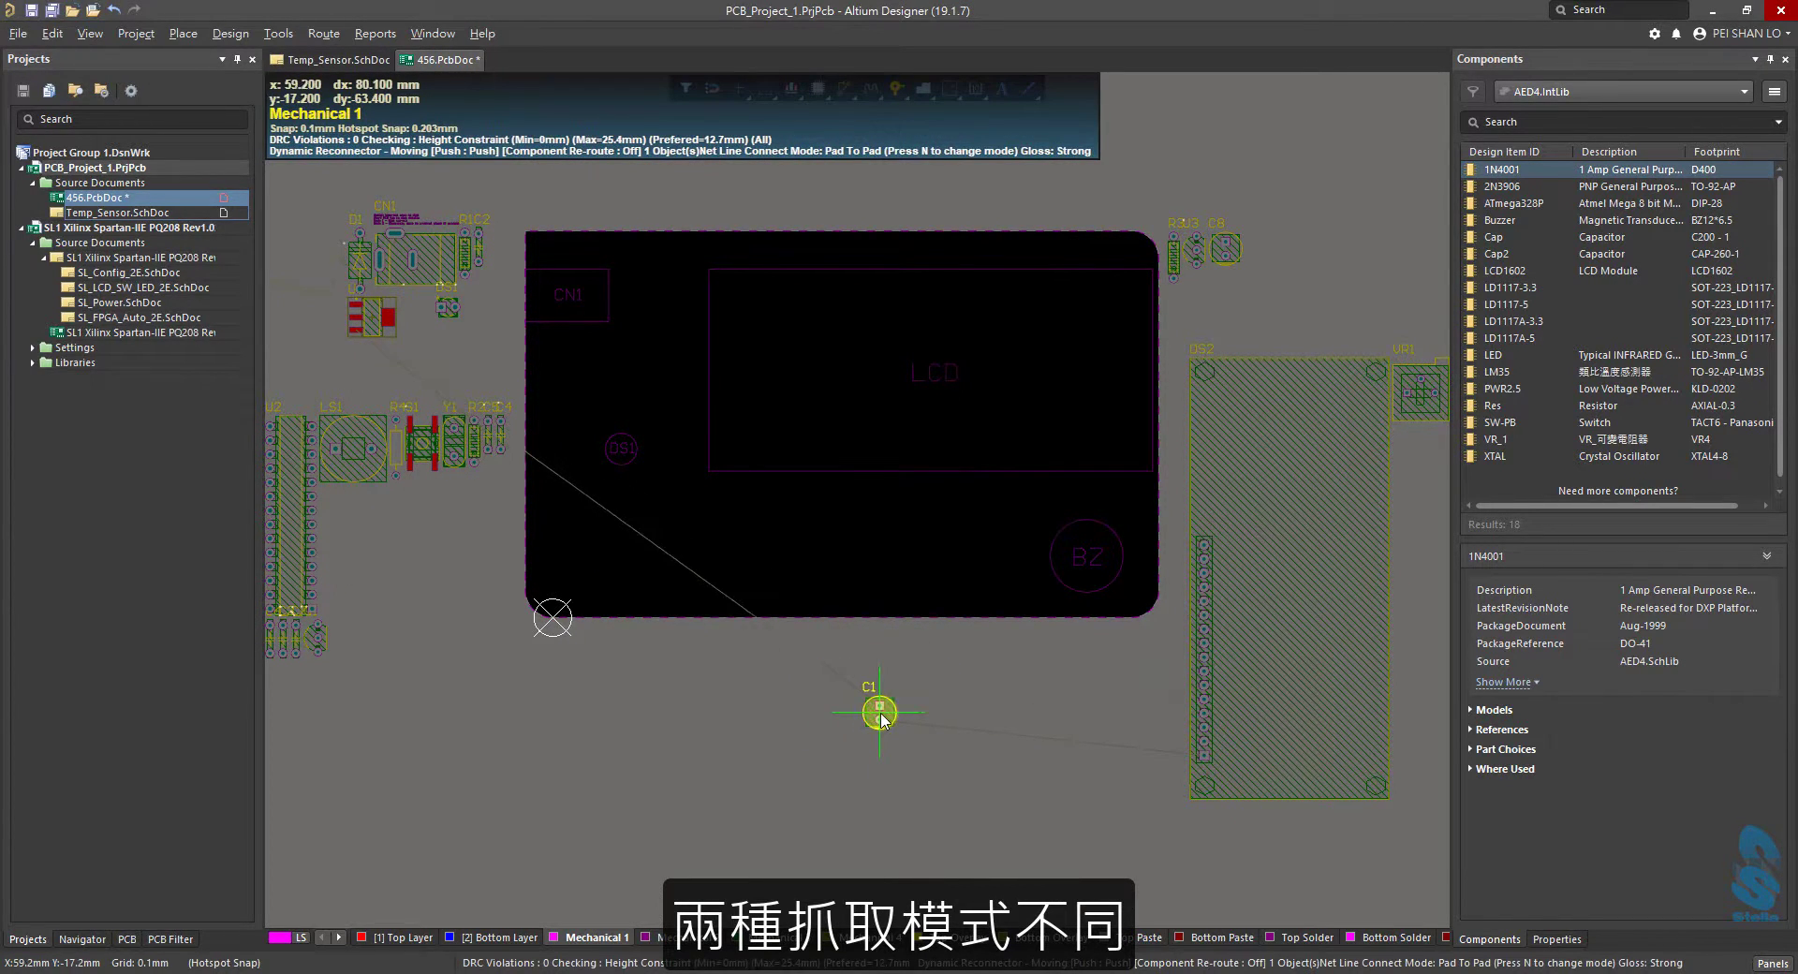
pyautogui.rightClick(880, 717)
pyautogui.rightClick(880, 717)
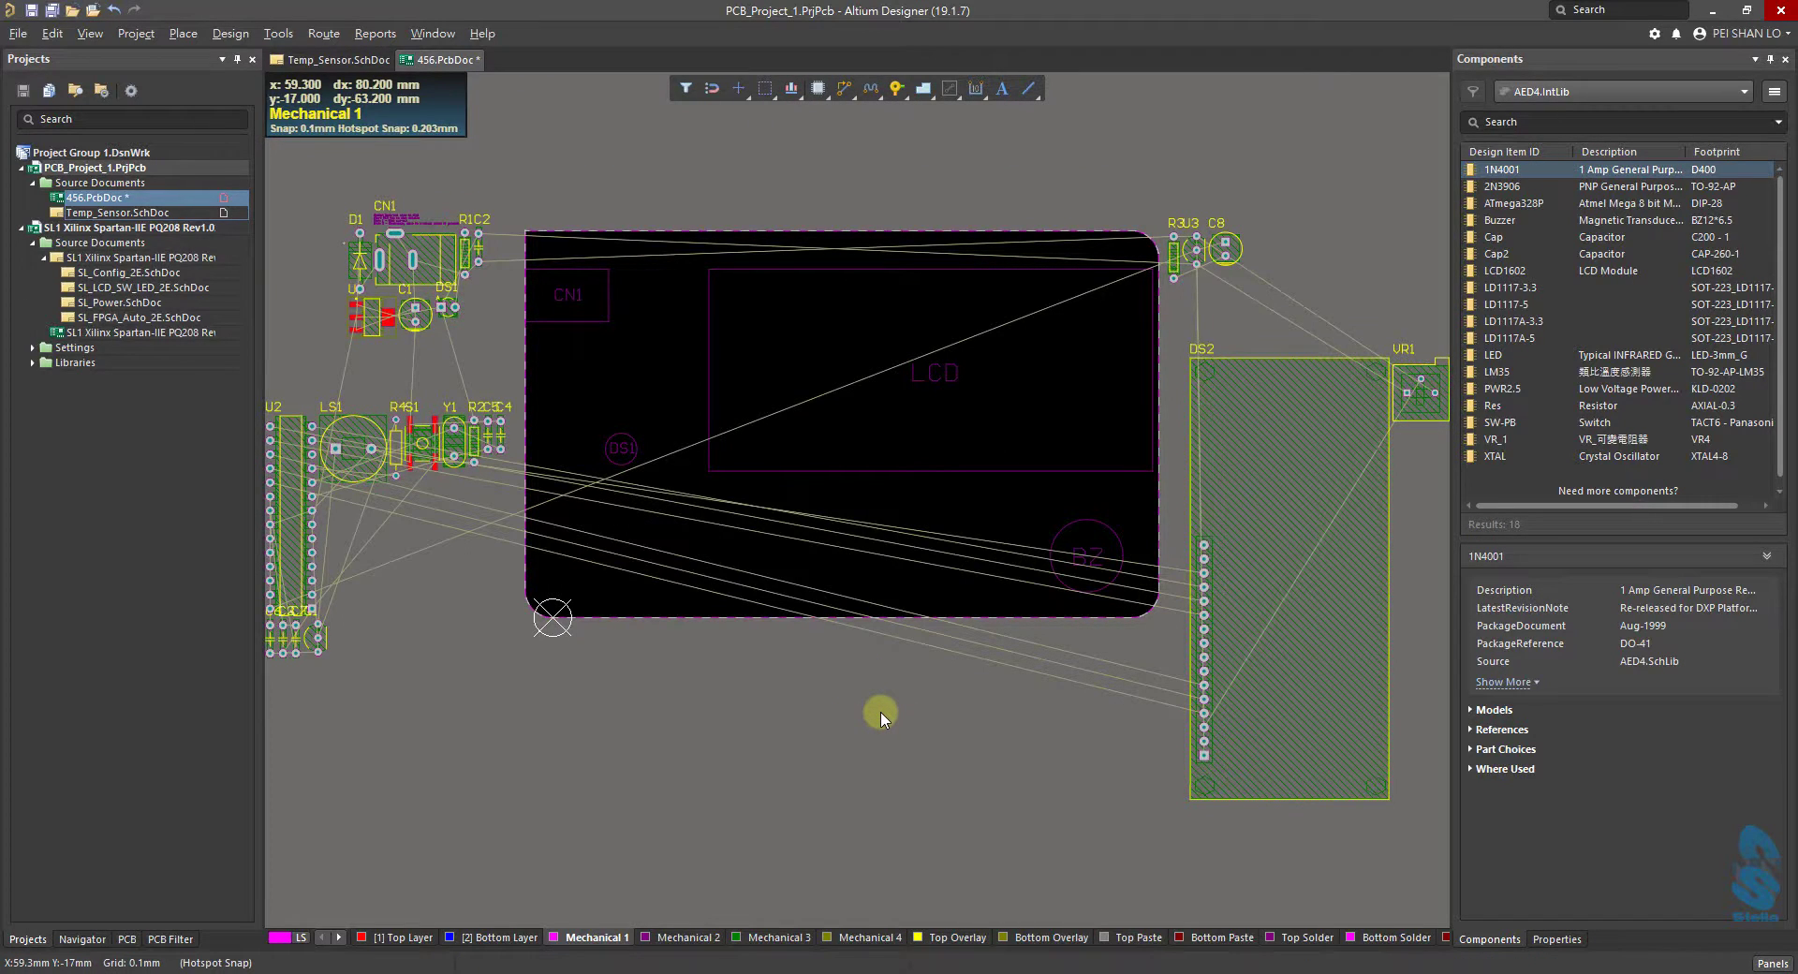
# Save the PCB document and jump to the component with designator C1.
pyautogui.hotkey('ctrl', 's')
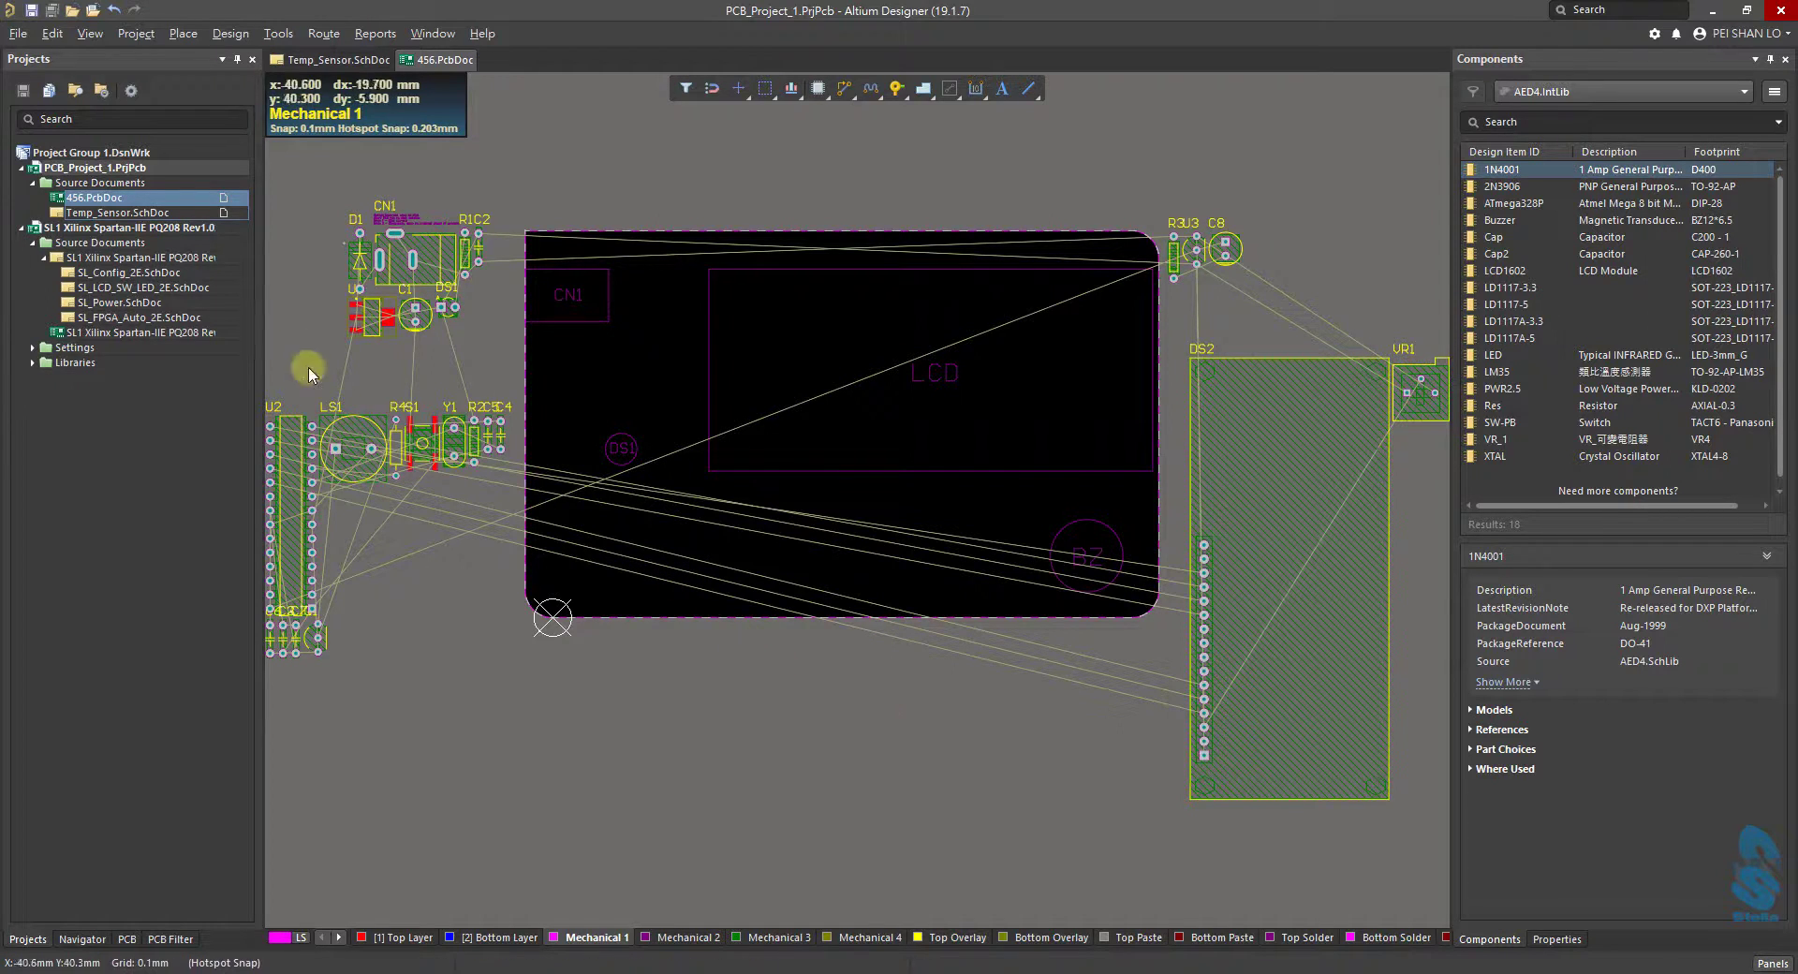
pyautogui.click(54, 34)
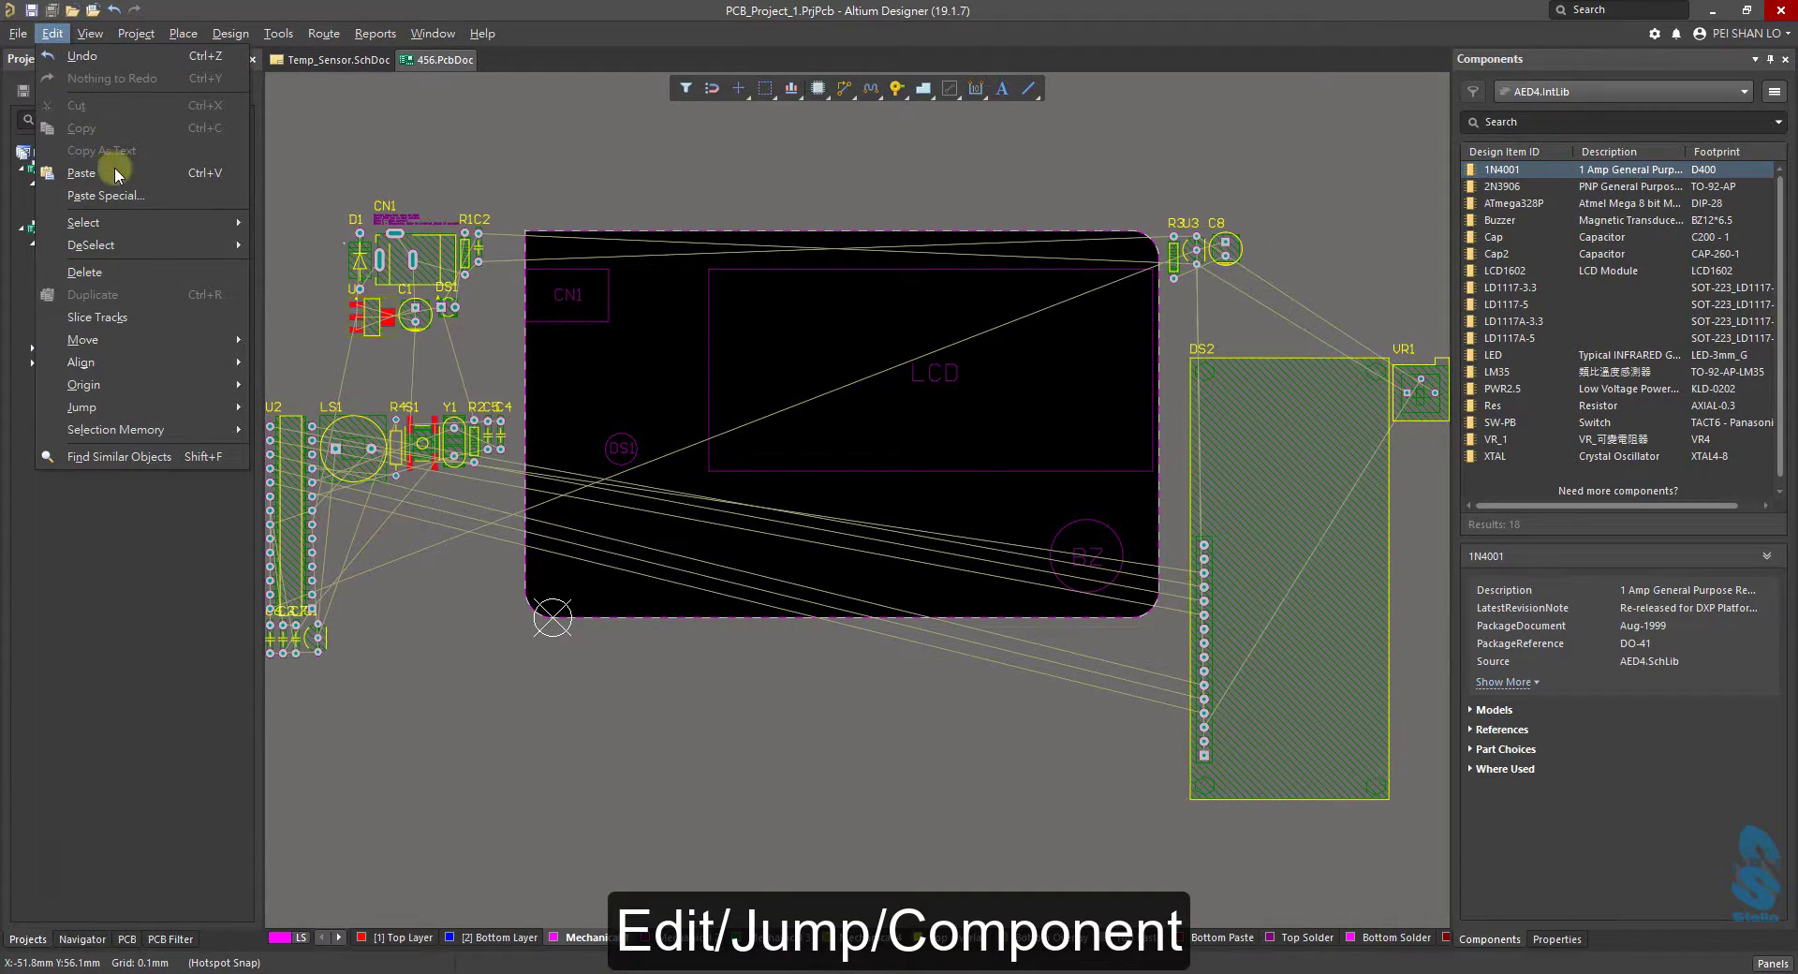
pyautogui.moveTo(215, 411)
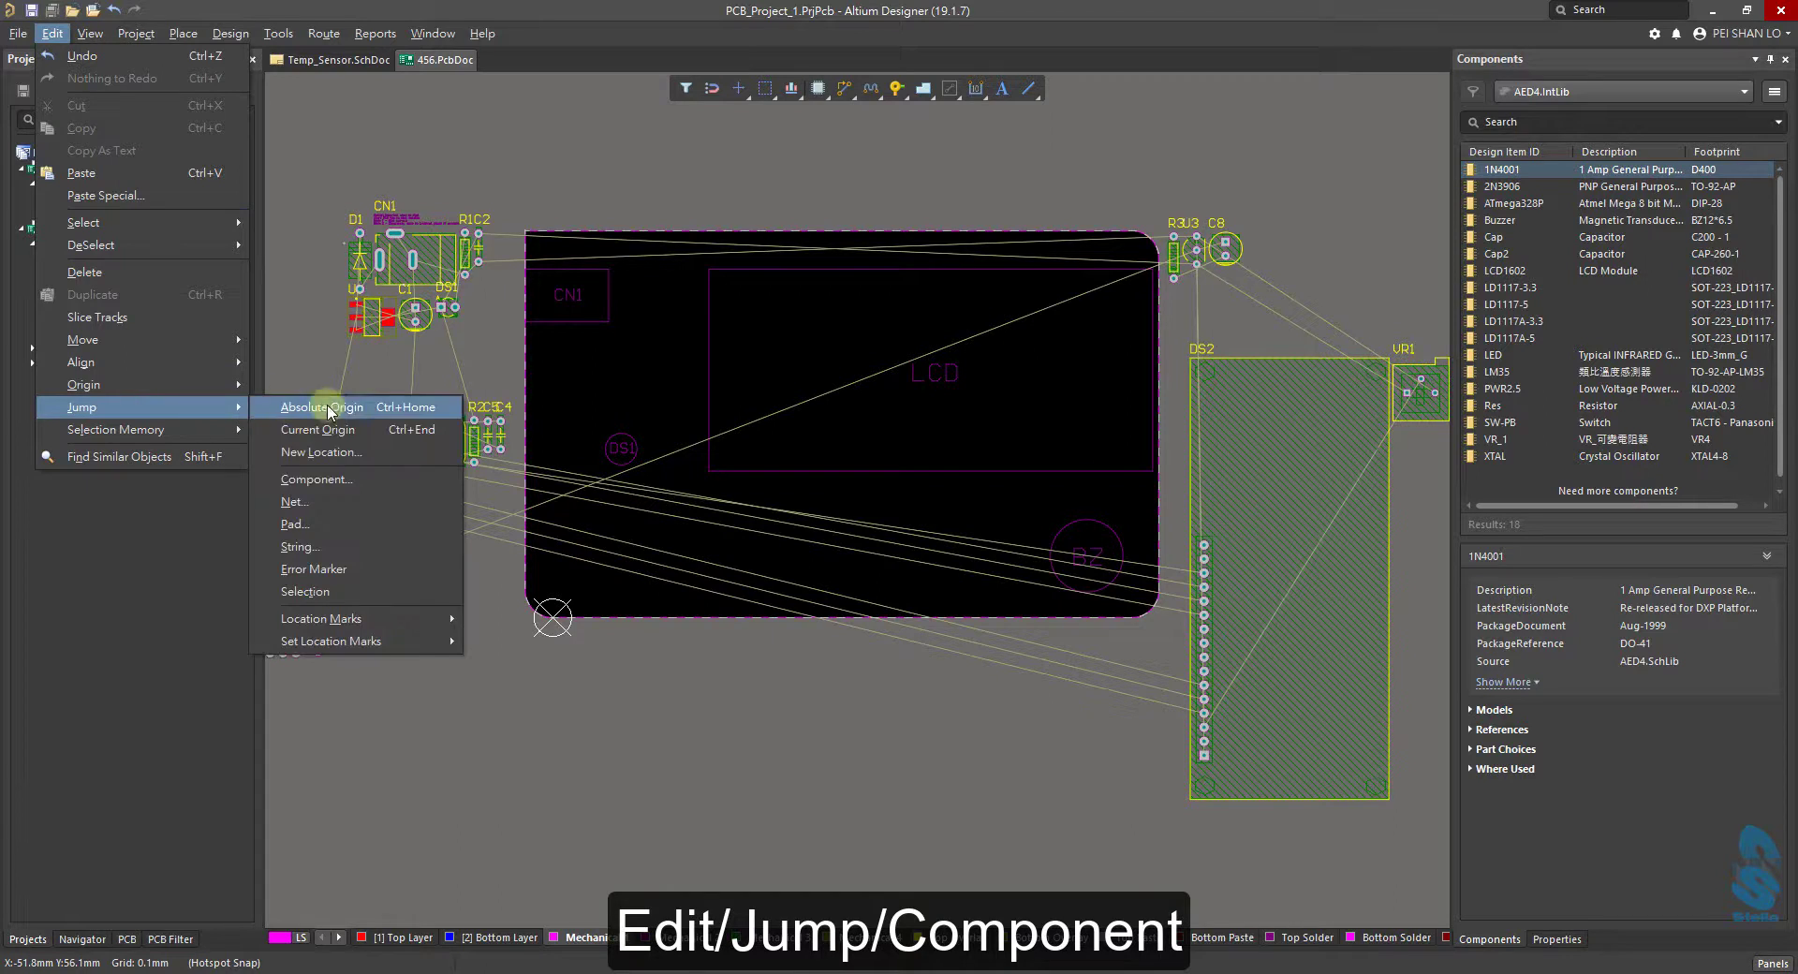
pyautogui.click(399, 479)
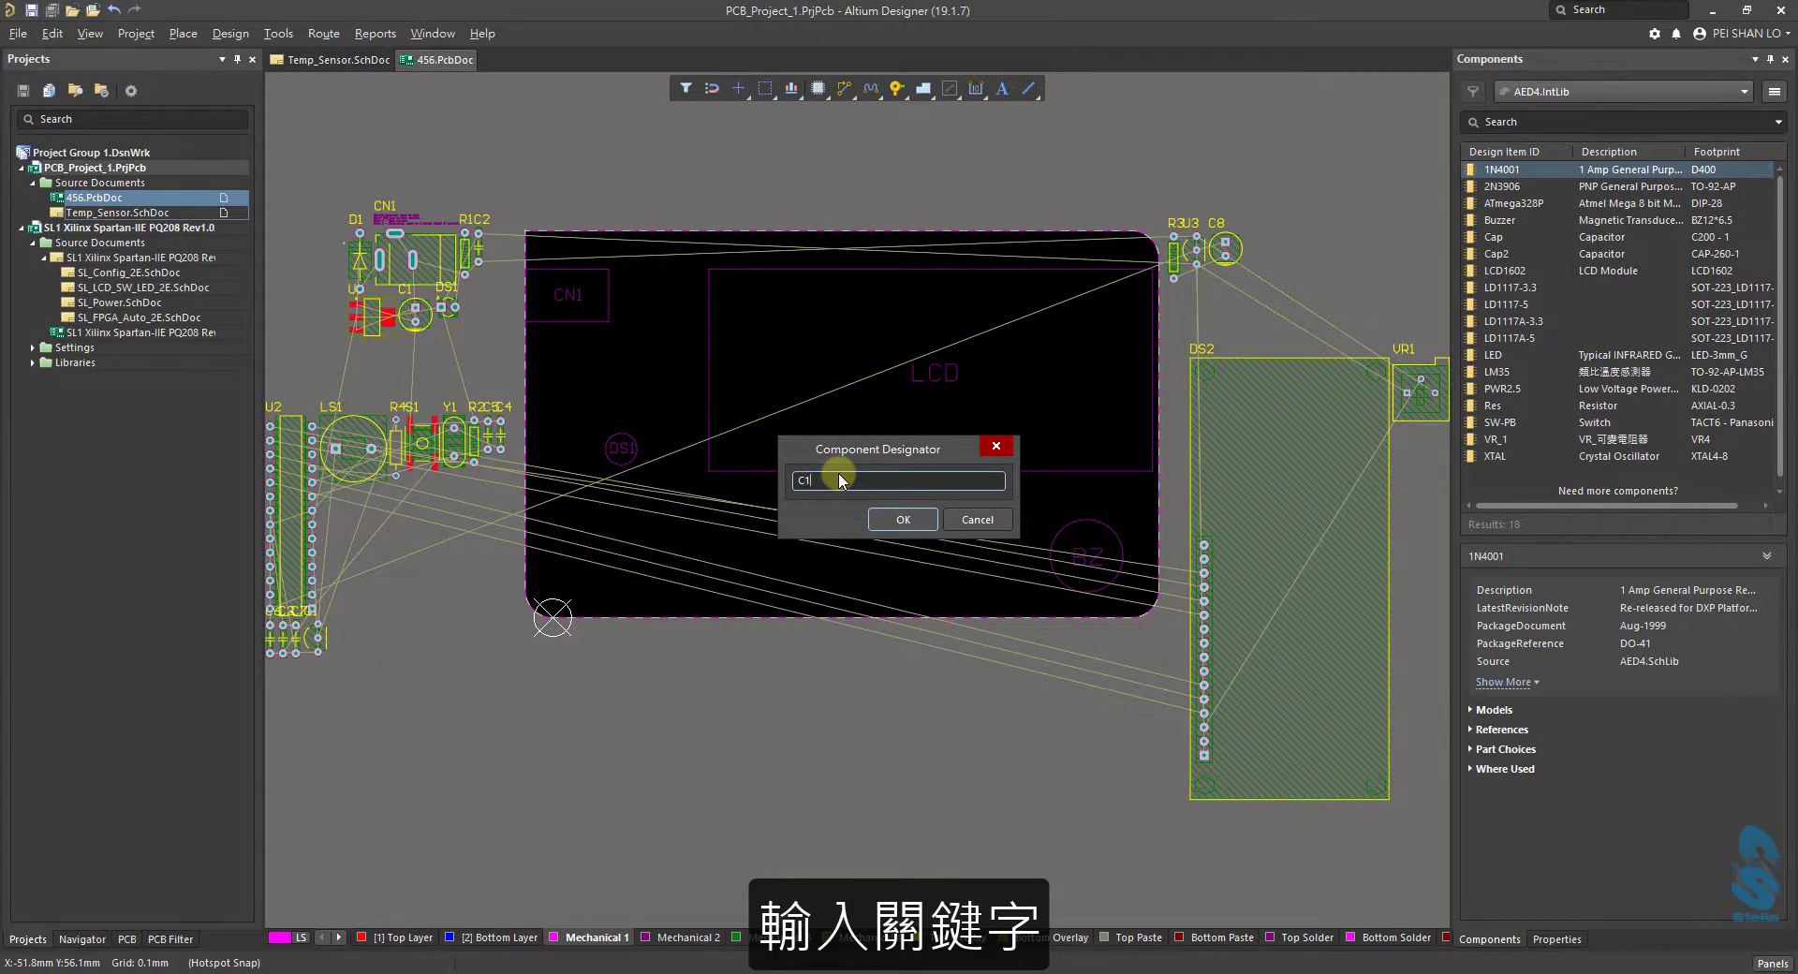
pyautogui.click(901, 520)
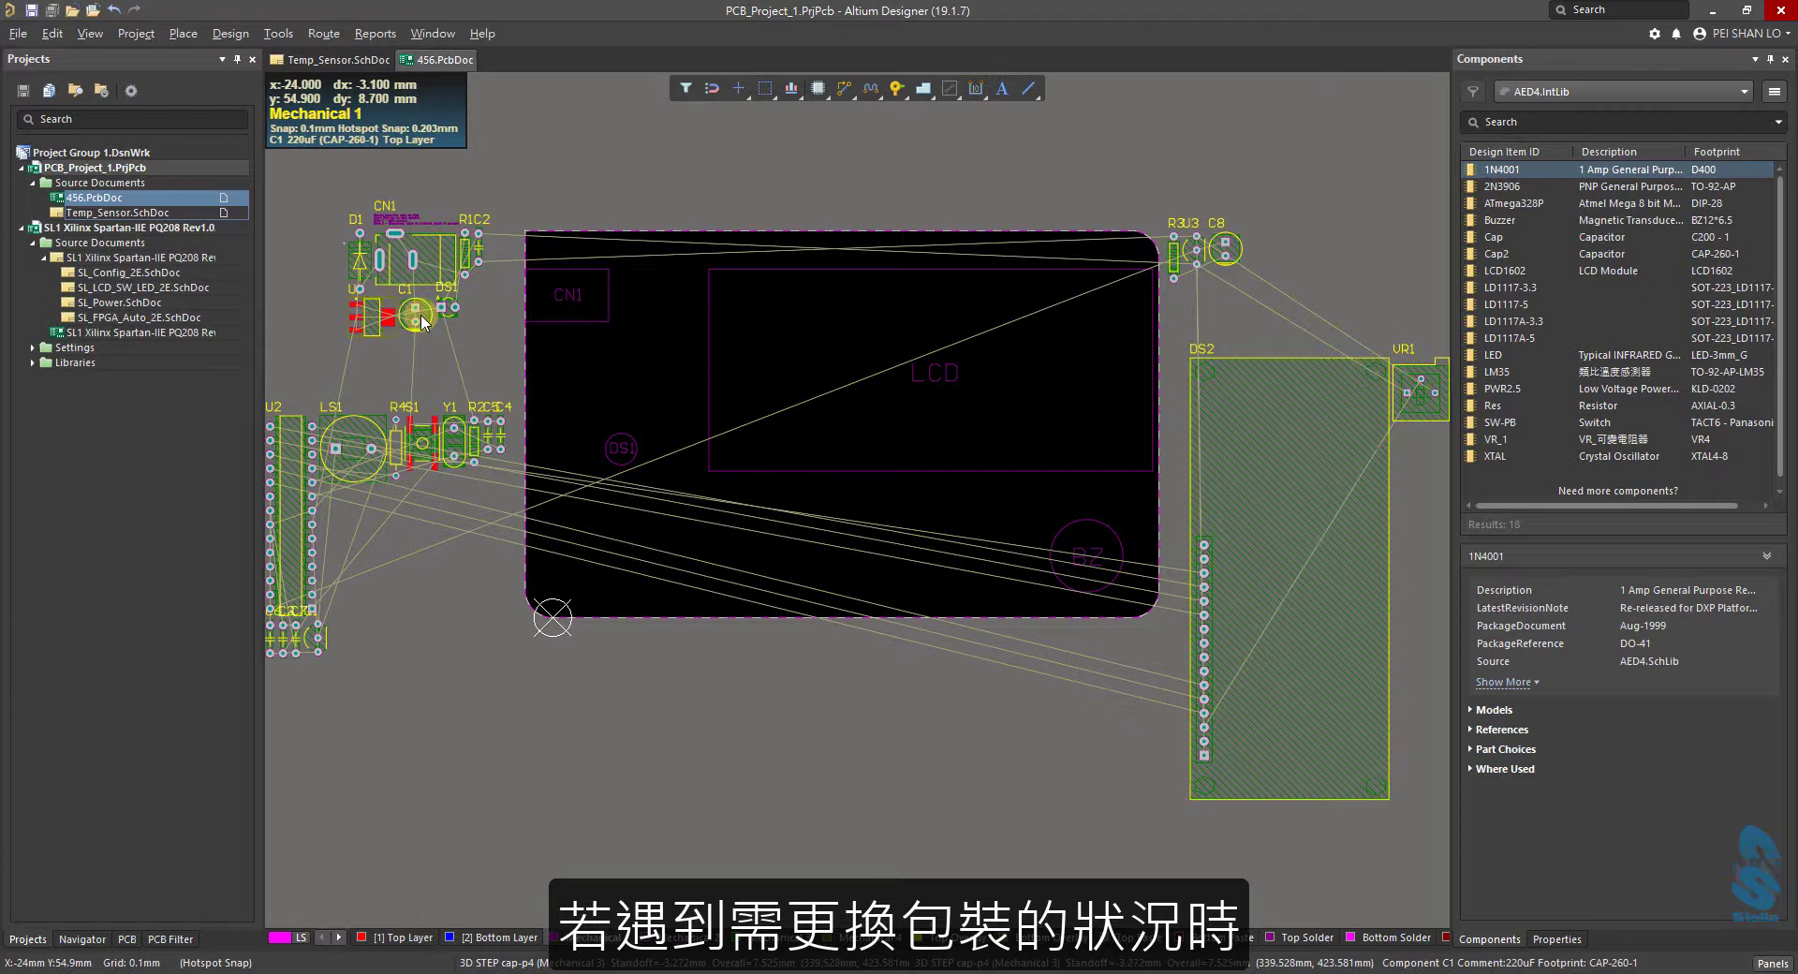
# Change the footprint of resistor R4 to AXIAL-0.3 from the AED4.IntLib library.
pyautogui.doubleClick(396, 450)
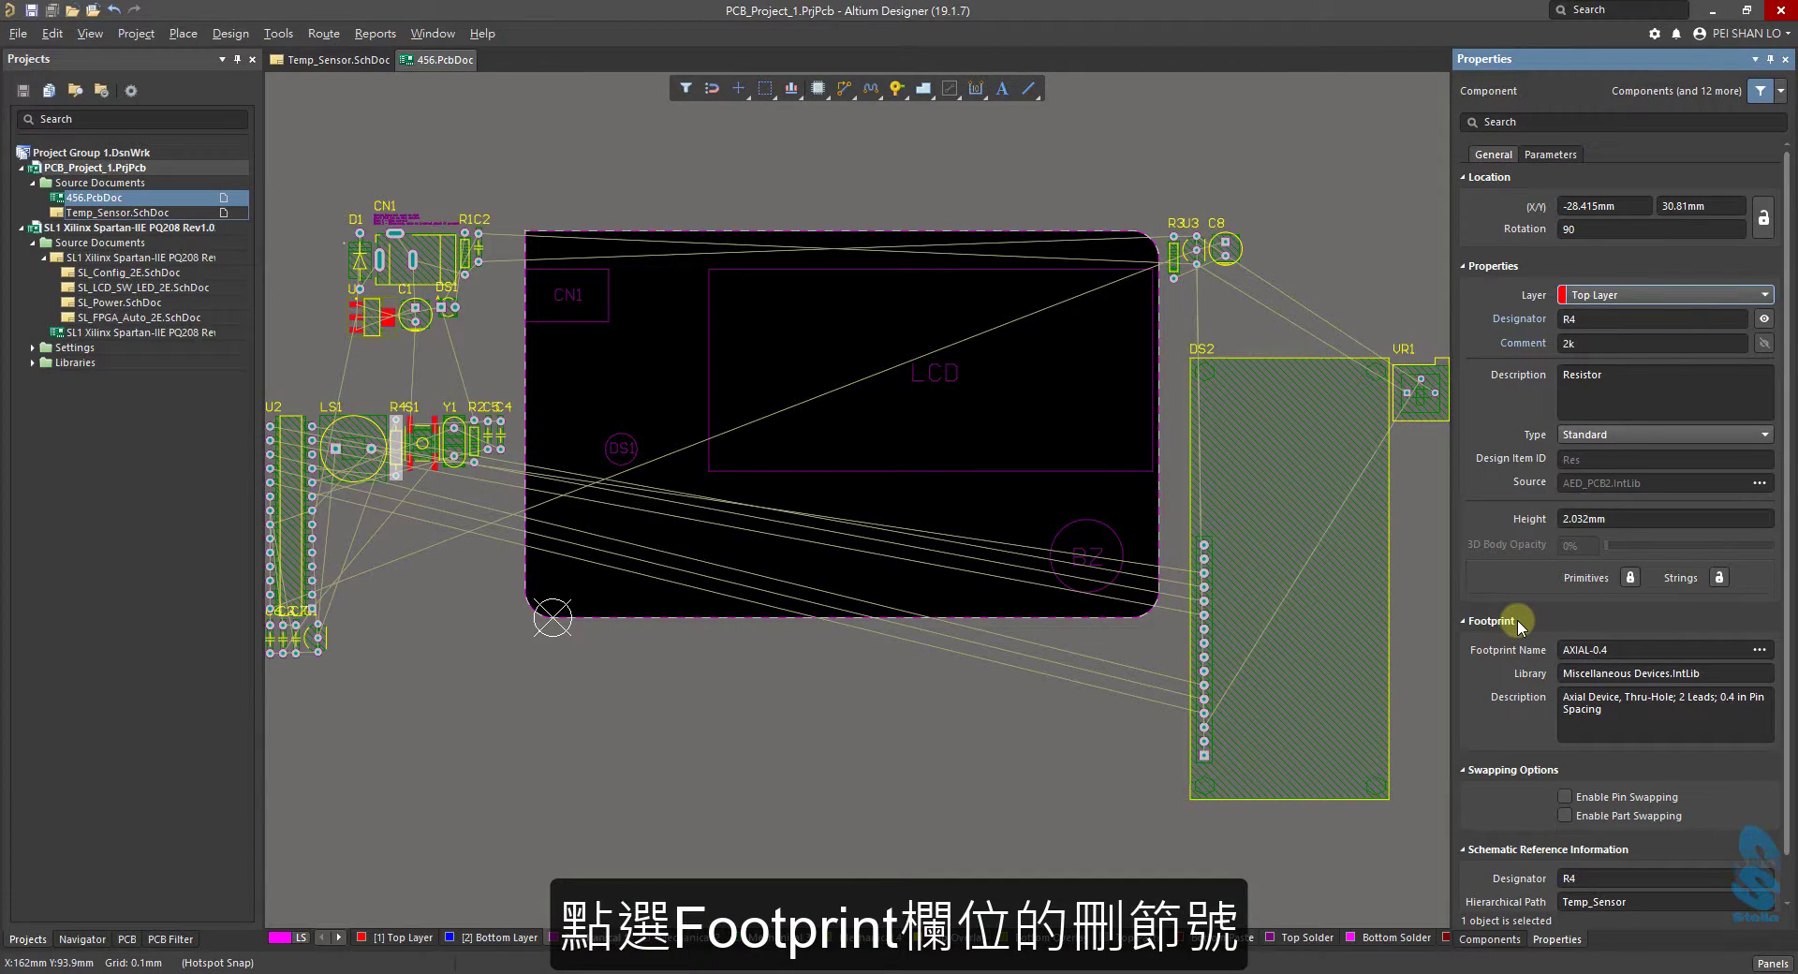
pyautogui.click(1759, 649)
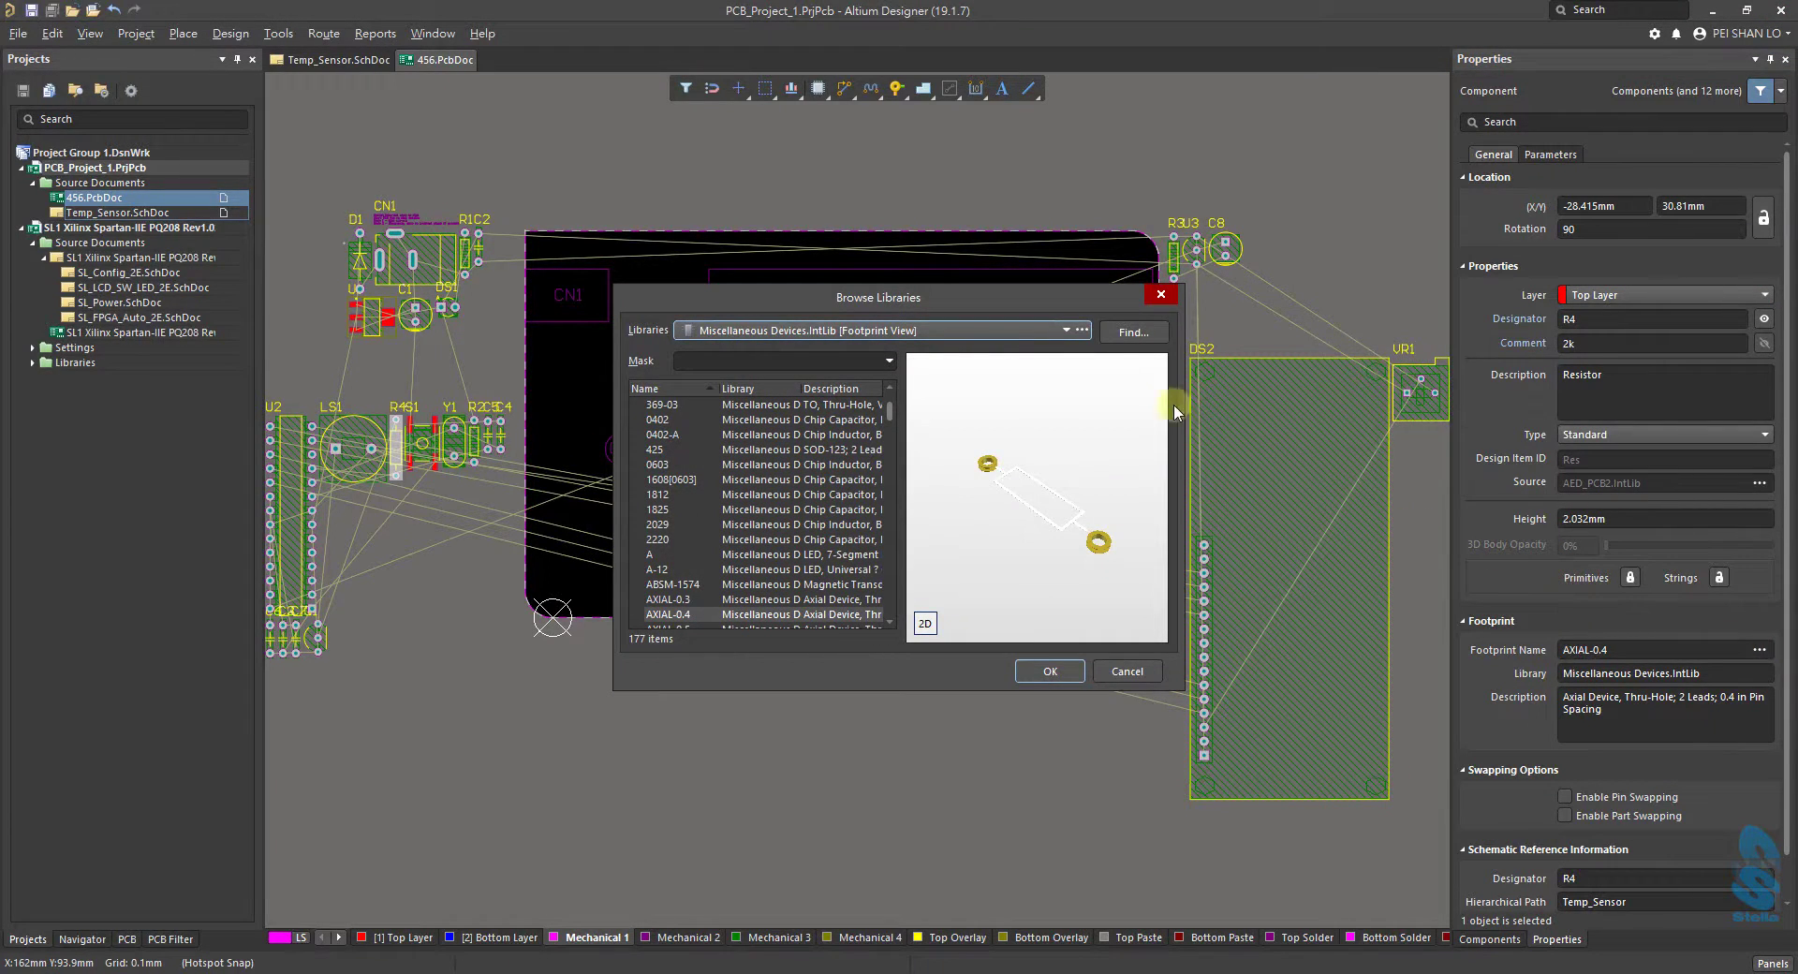
pyautogui.click(1065, 330)
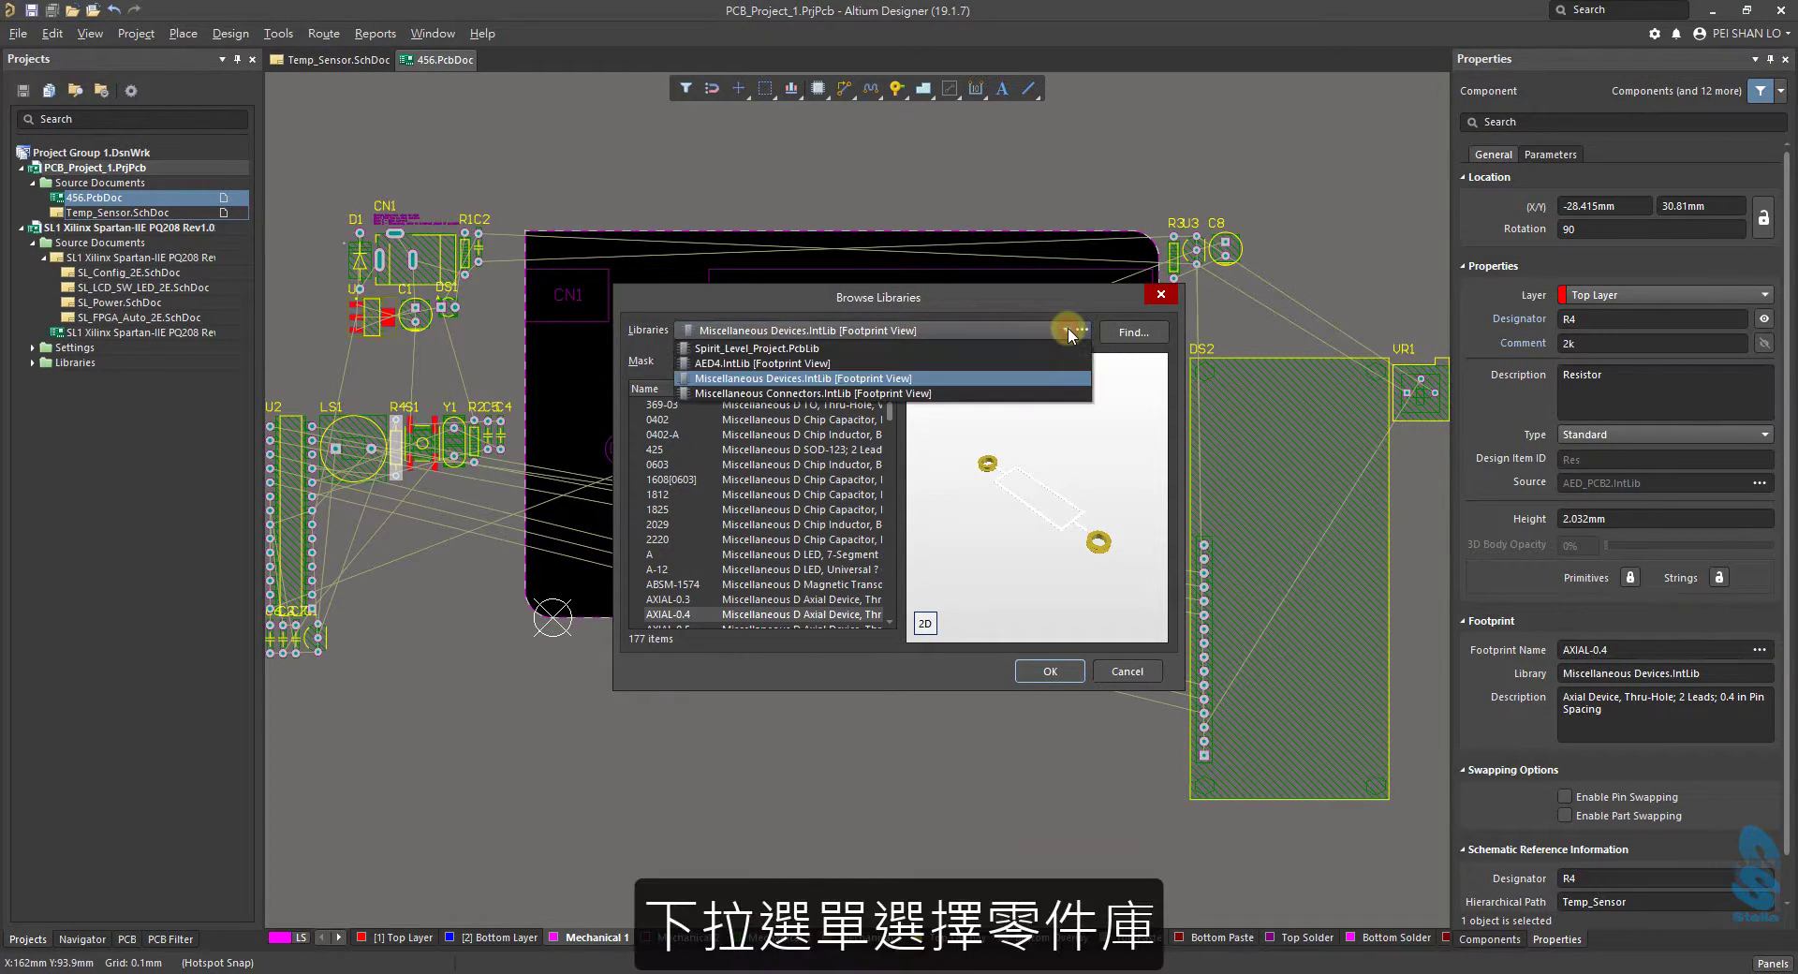
pyautogui.click(985, 363)
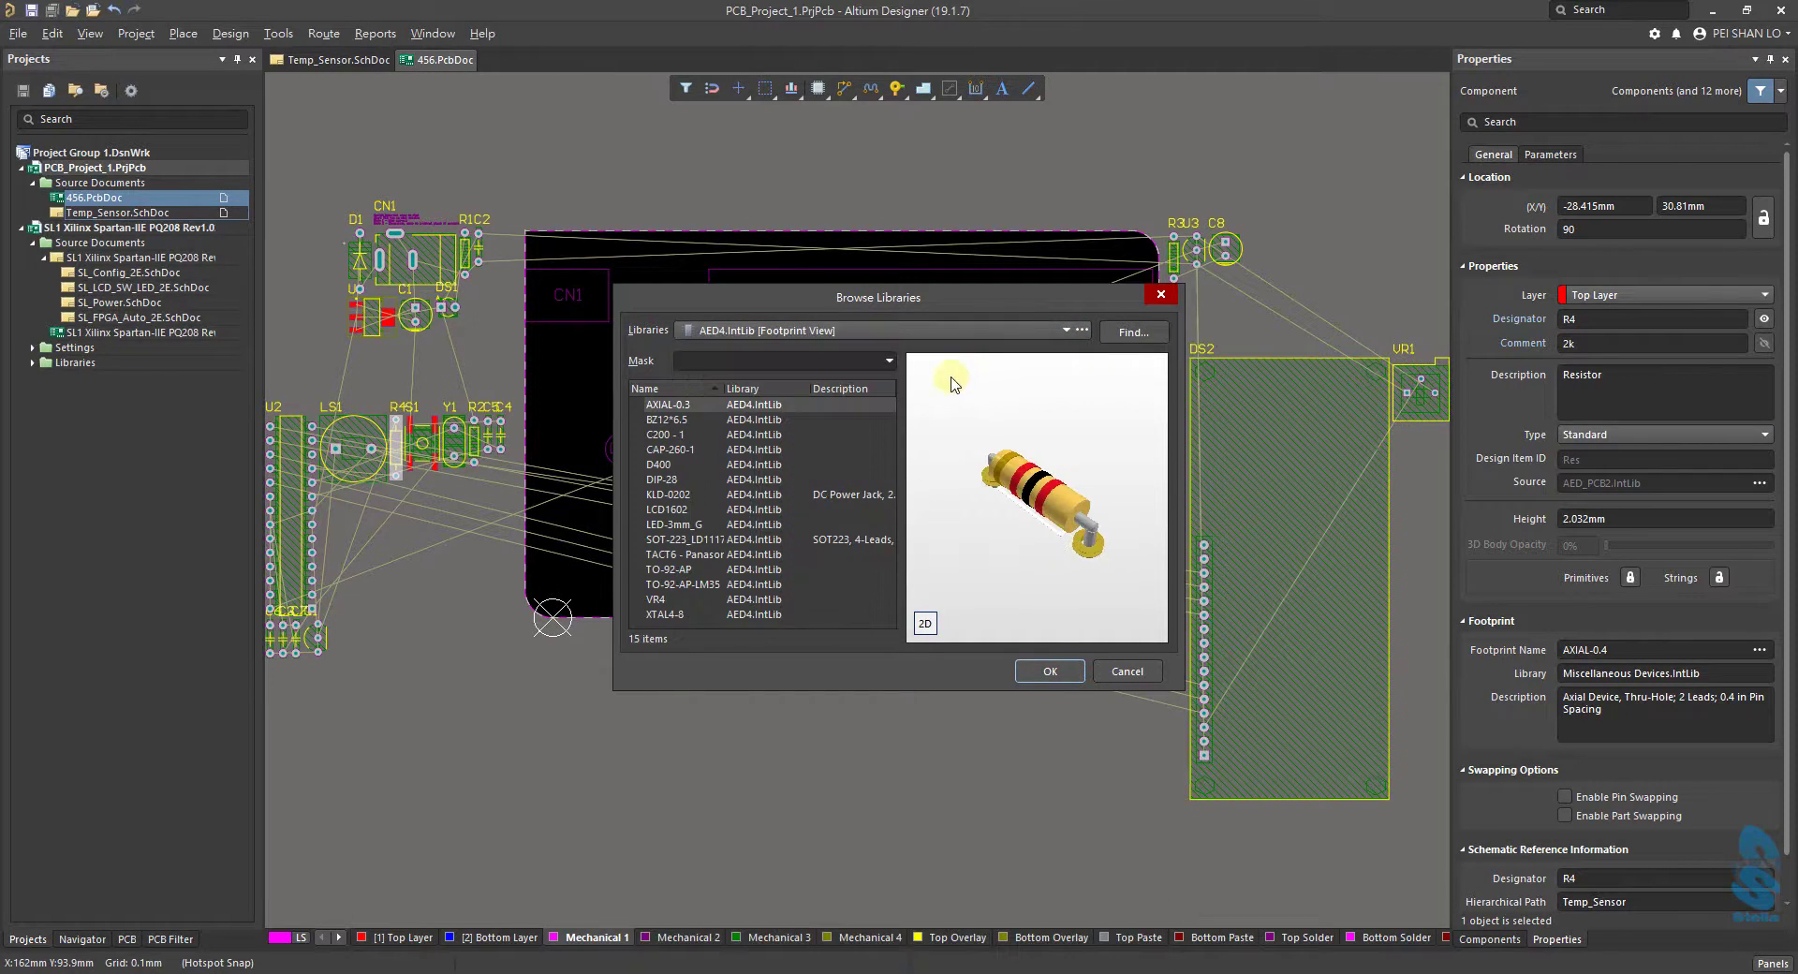
pyautogui.click(807, 406)
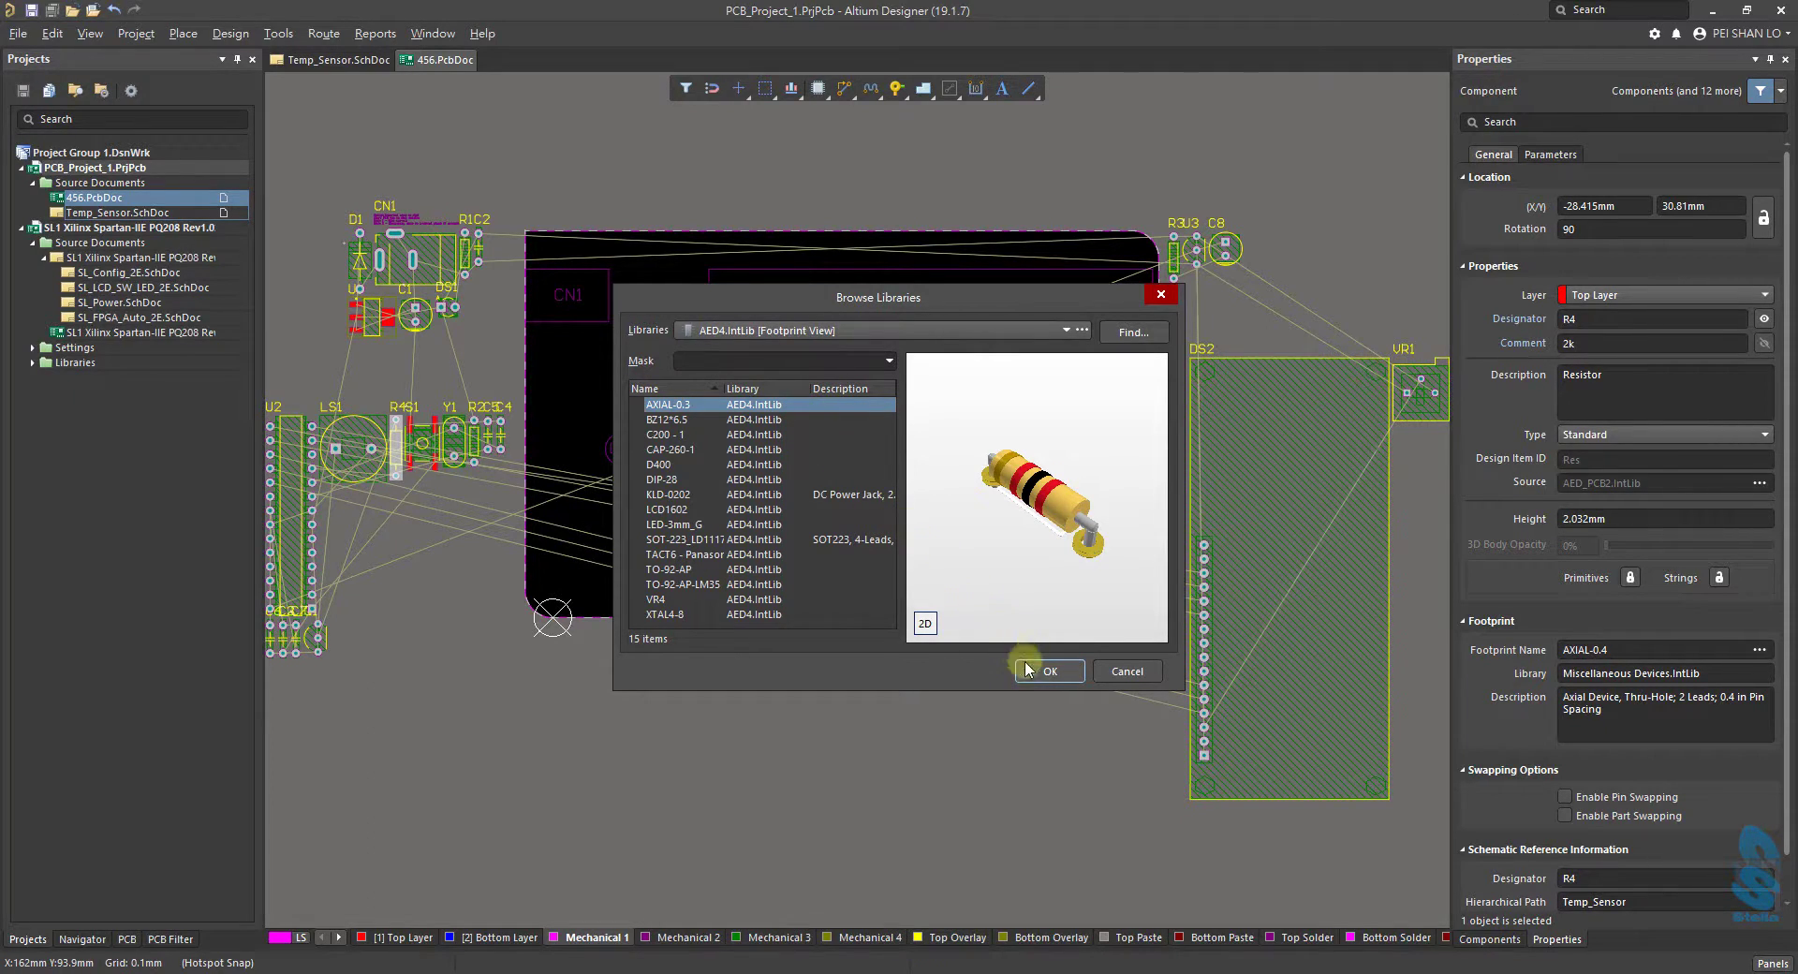
pyautogui.click(1045, 671)
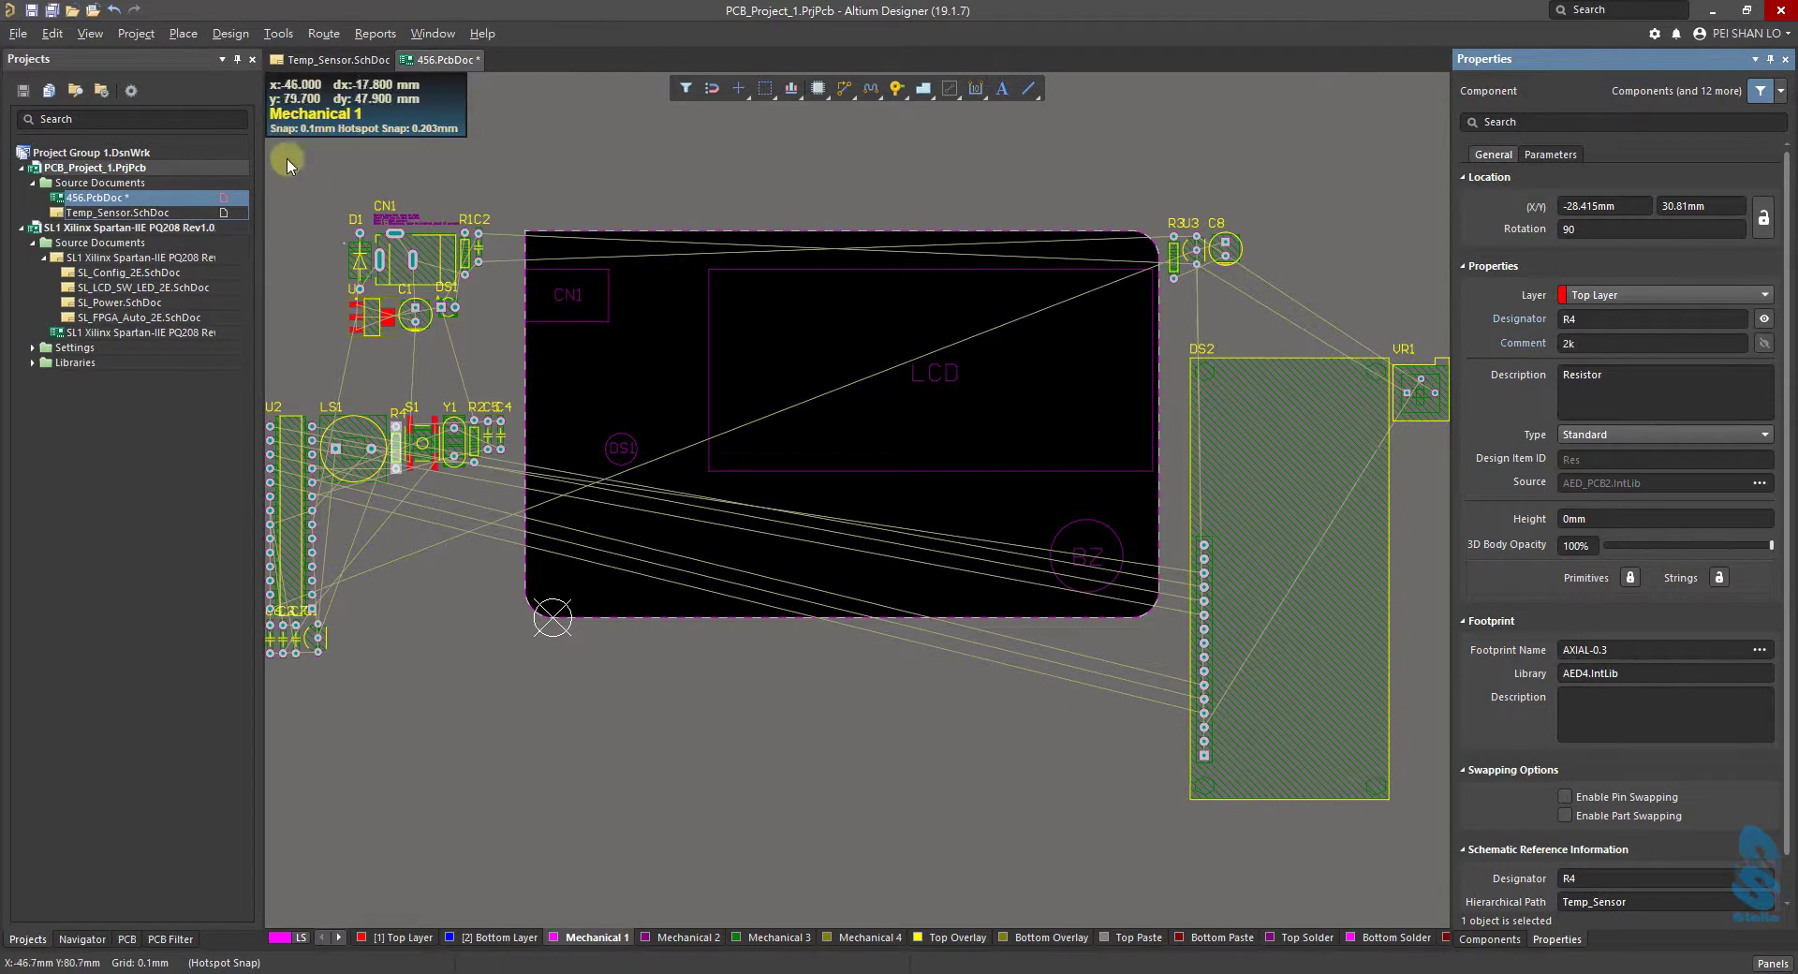
# Update the schematics in PCB_Project_1.PrjPcb from the PCB, executing the engineering change order for R4's footprint.
pyautogui.click(227, 34)
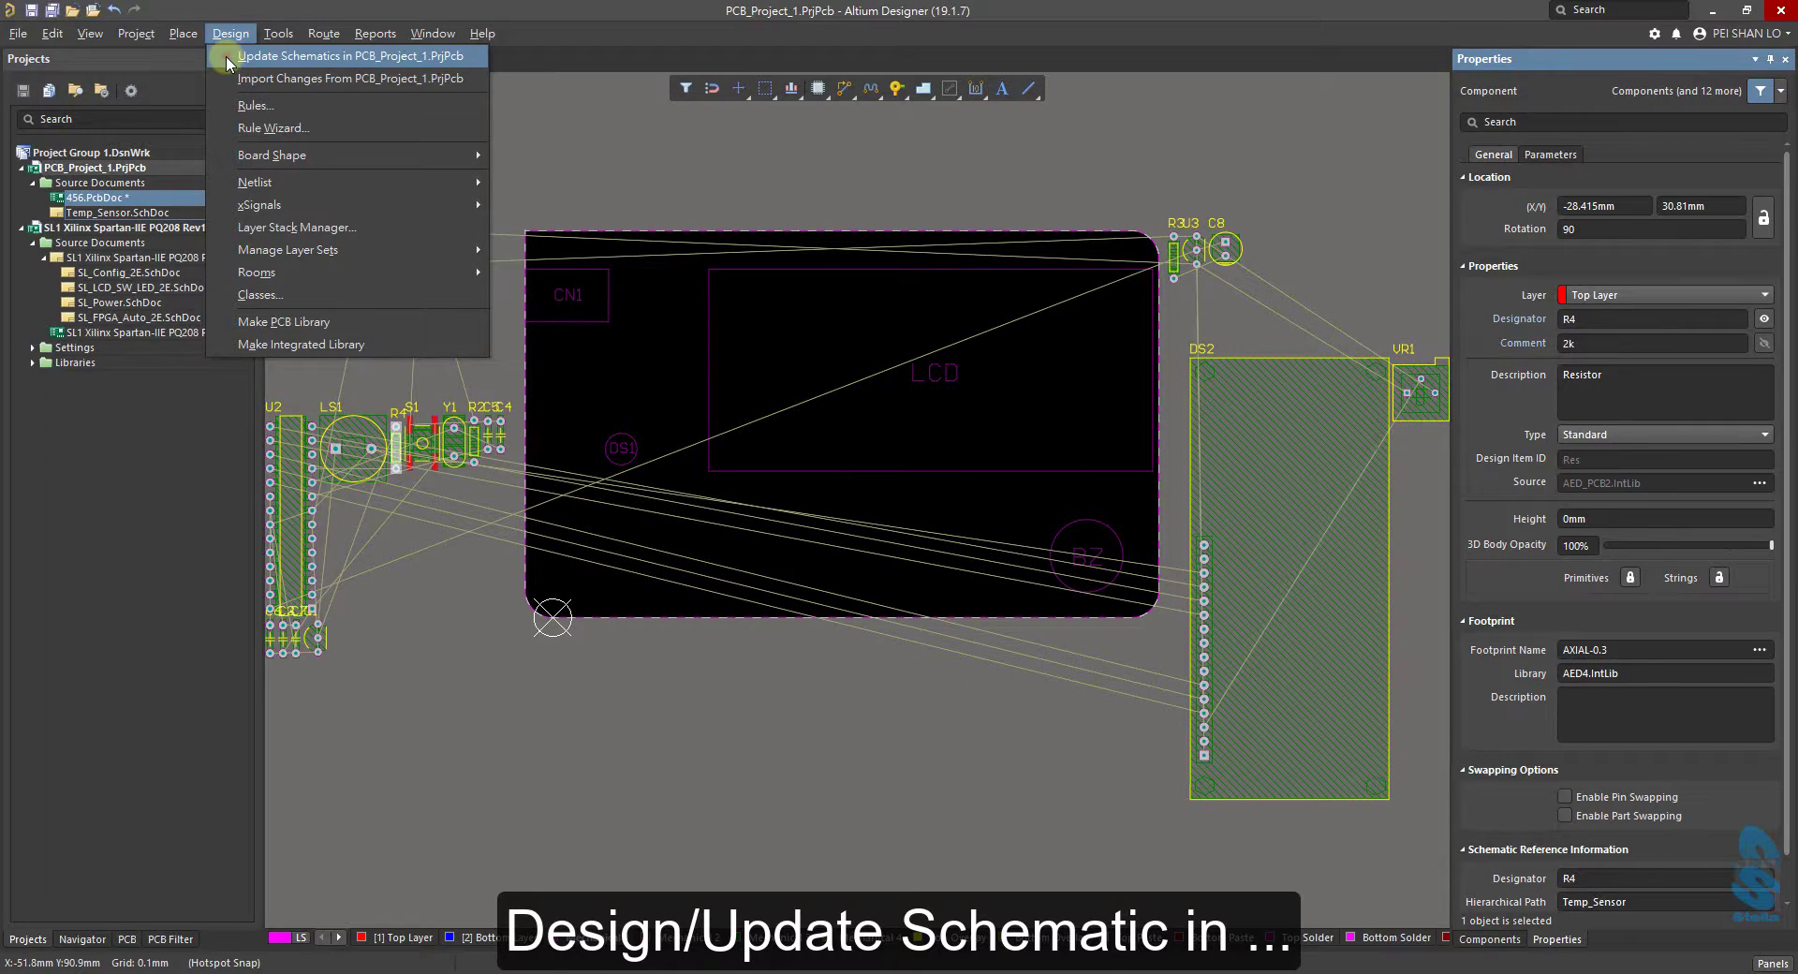
pyautogui.click(228, 60)
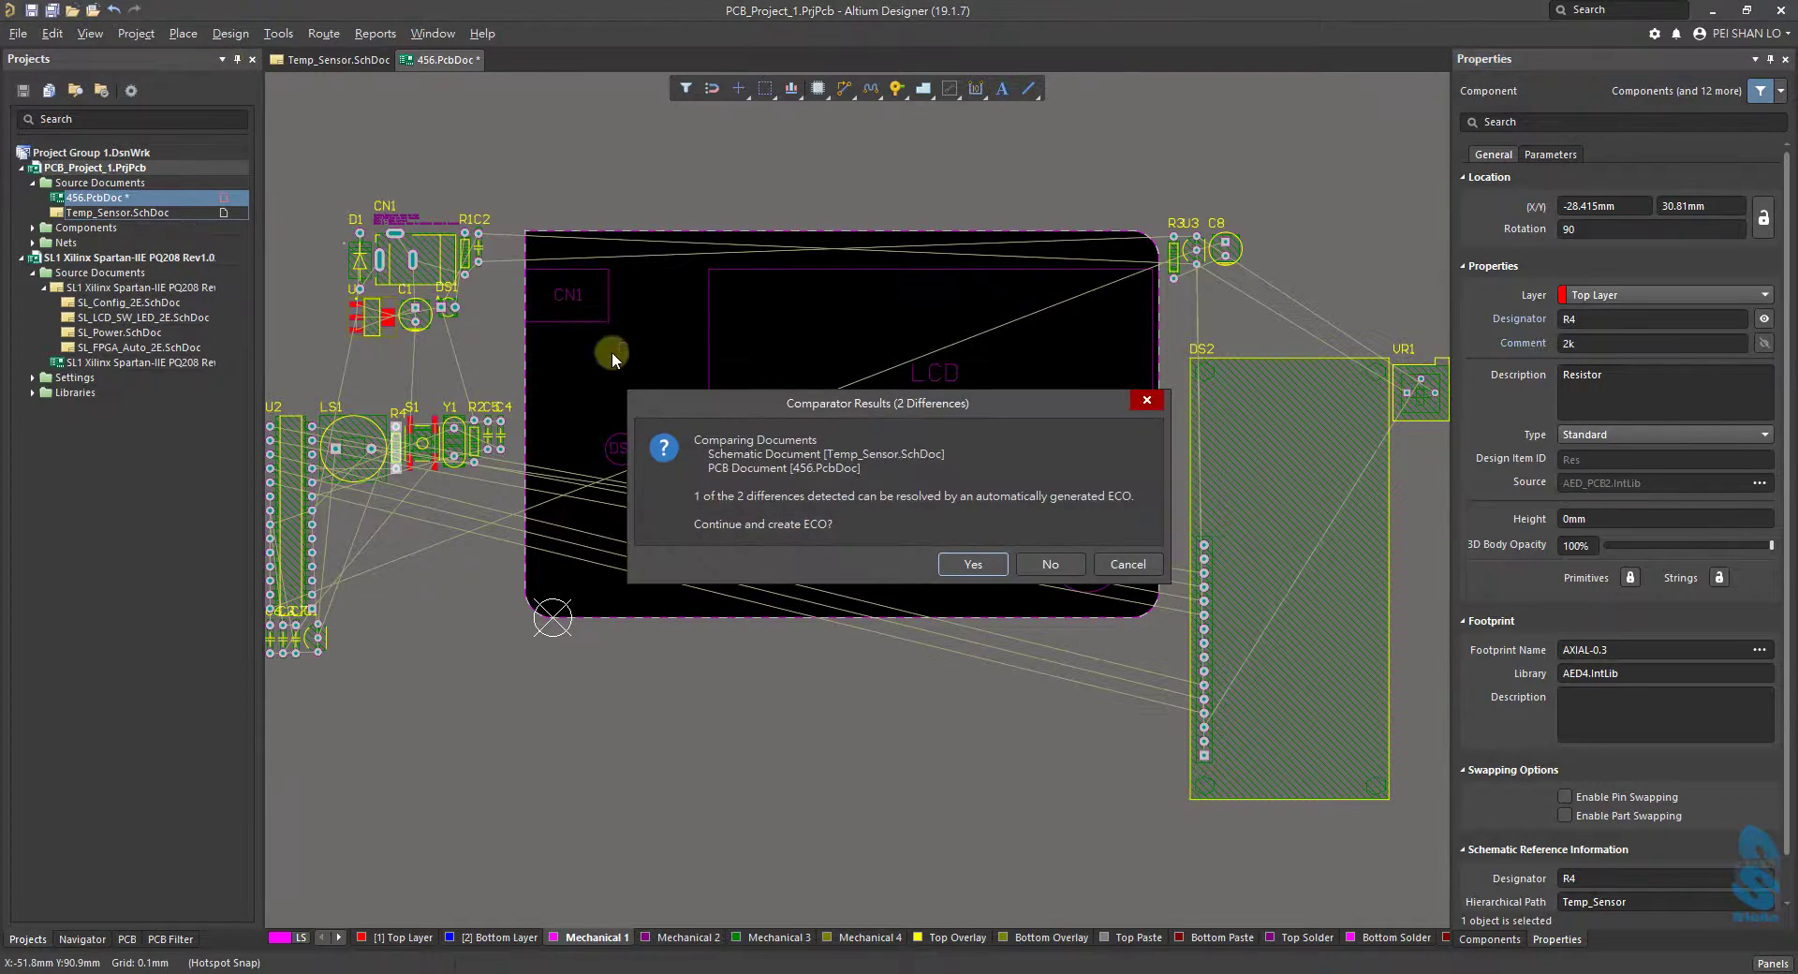
pyautogui.click(957, 559)
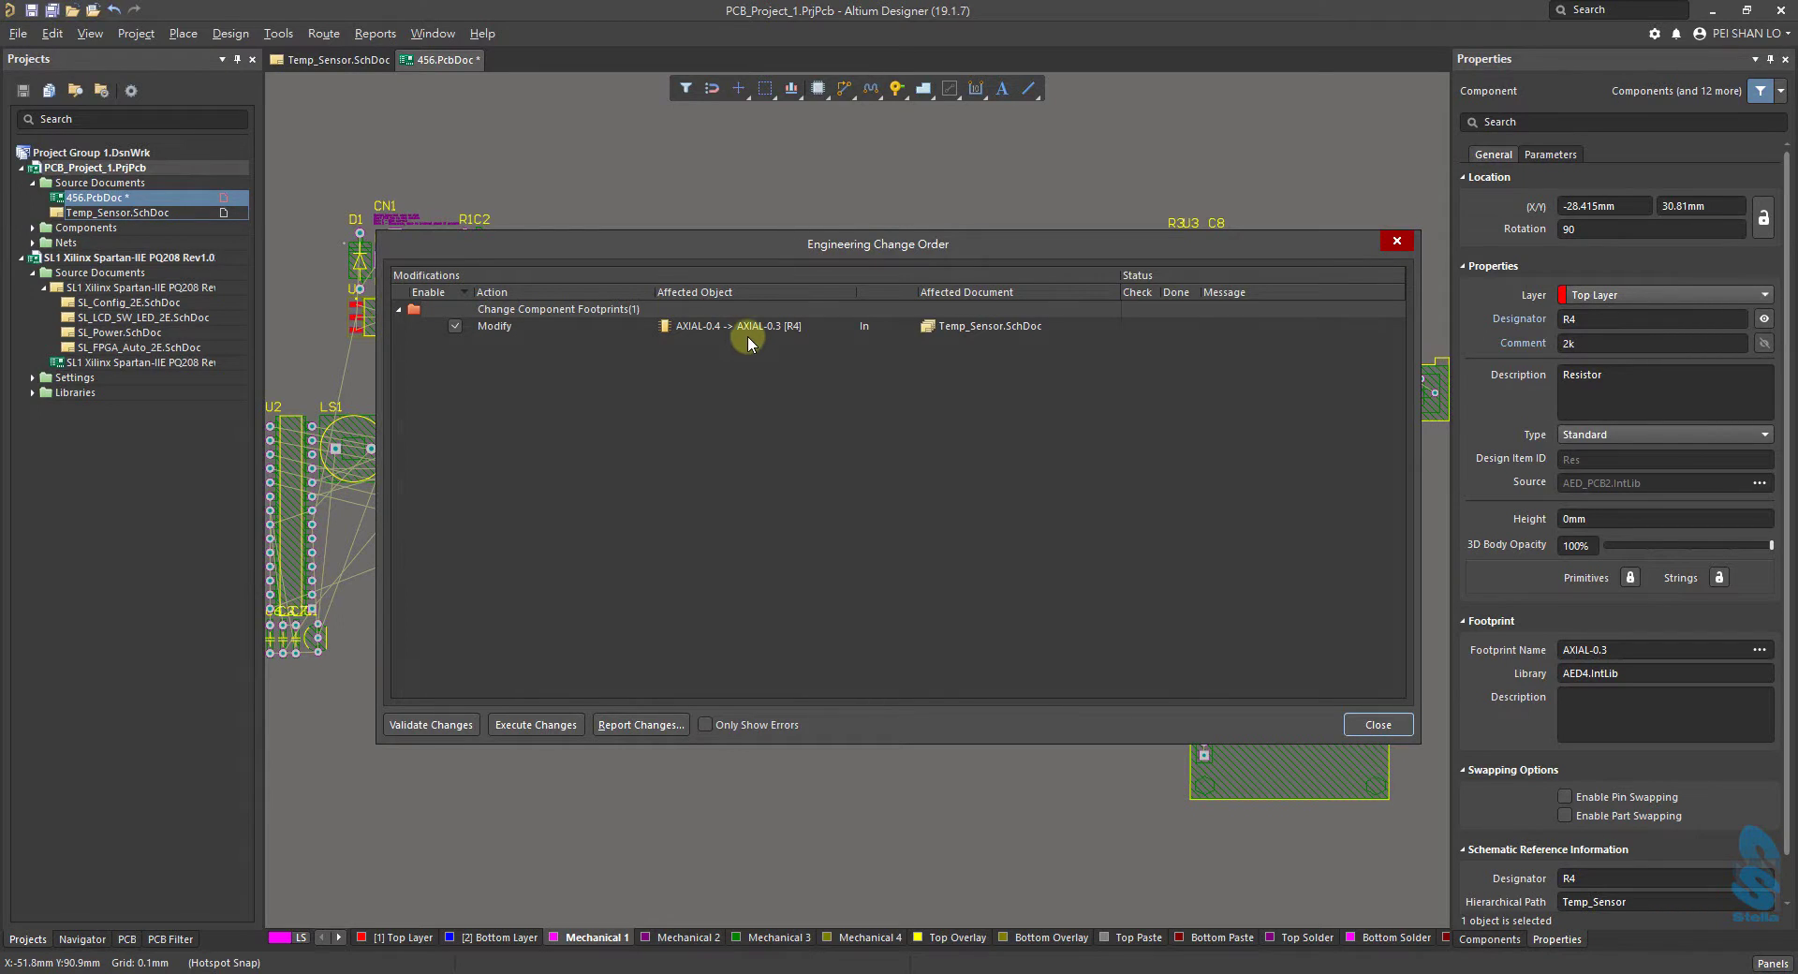
pyautogui.click(580, 727)
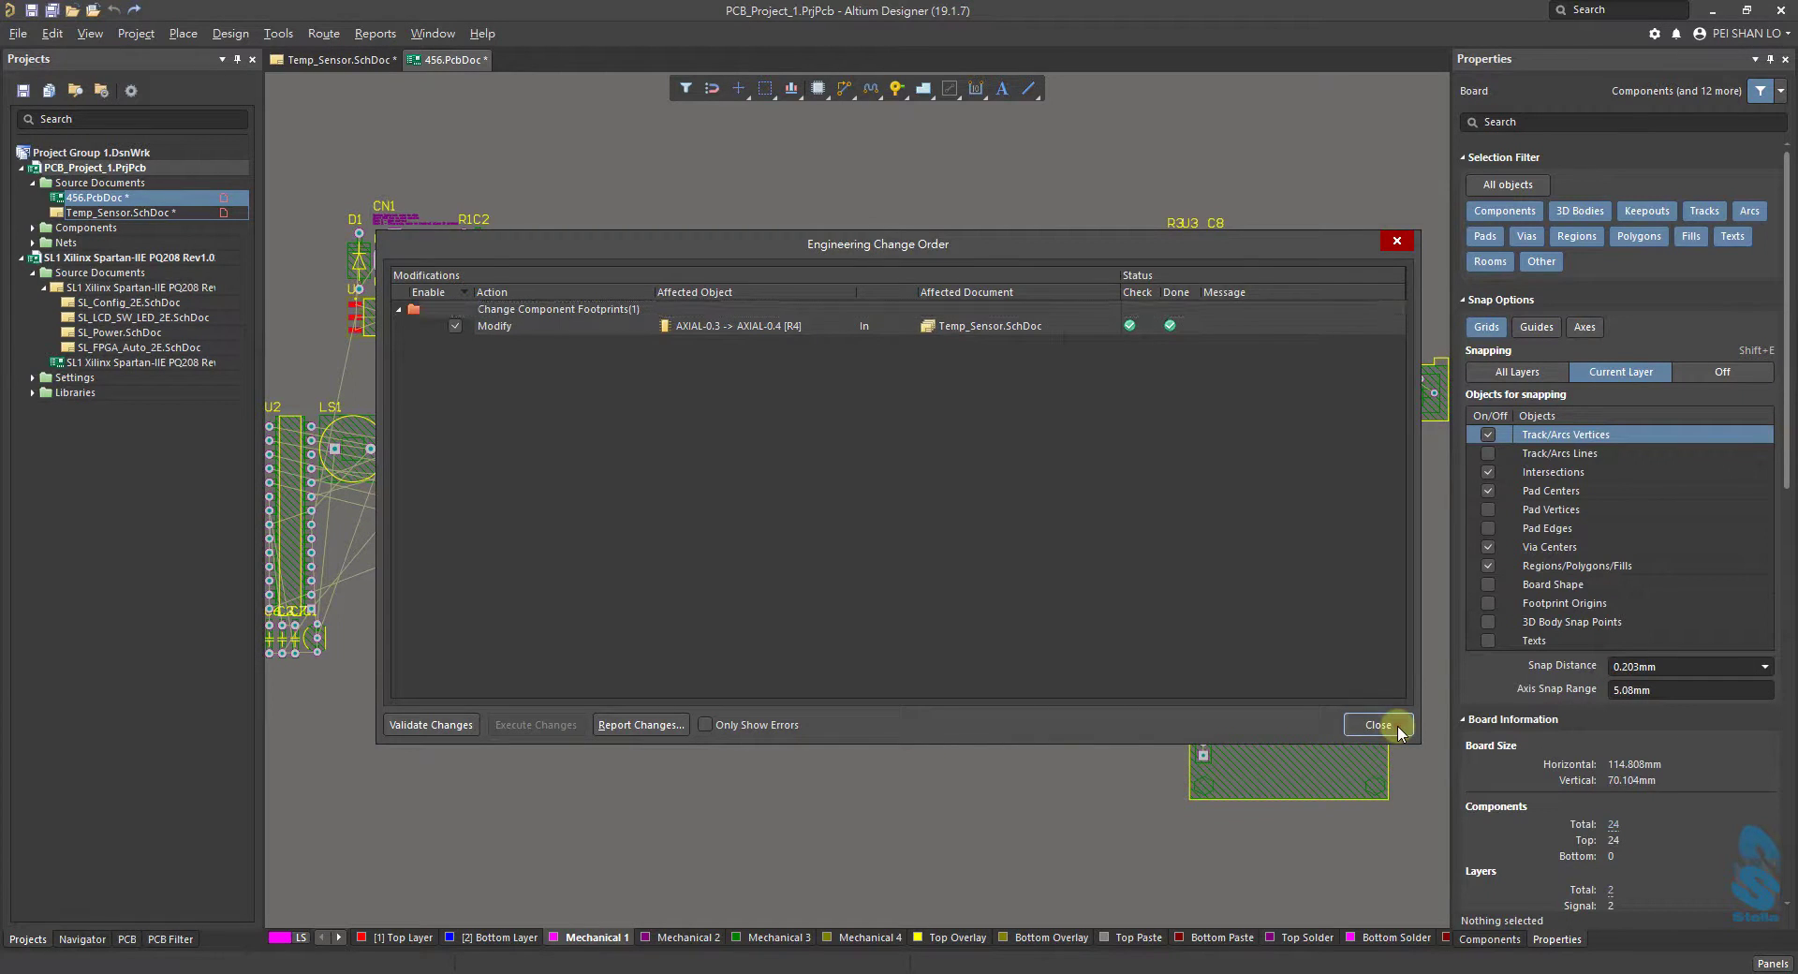
pyautogui.click(1399, 732)
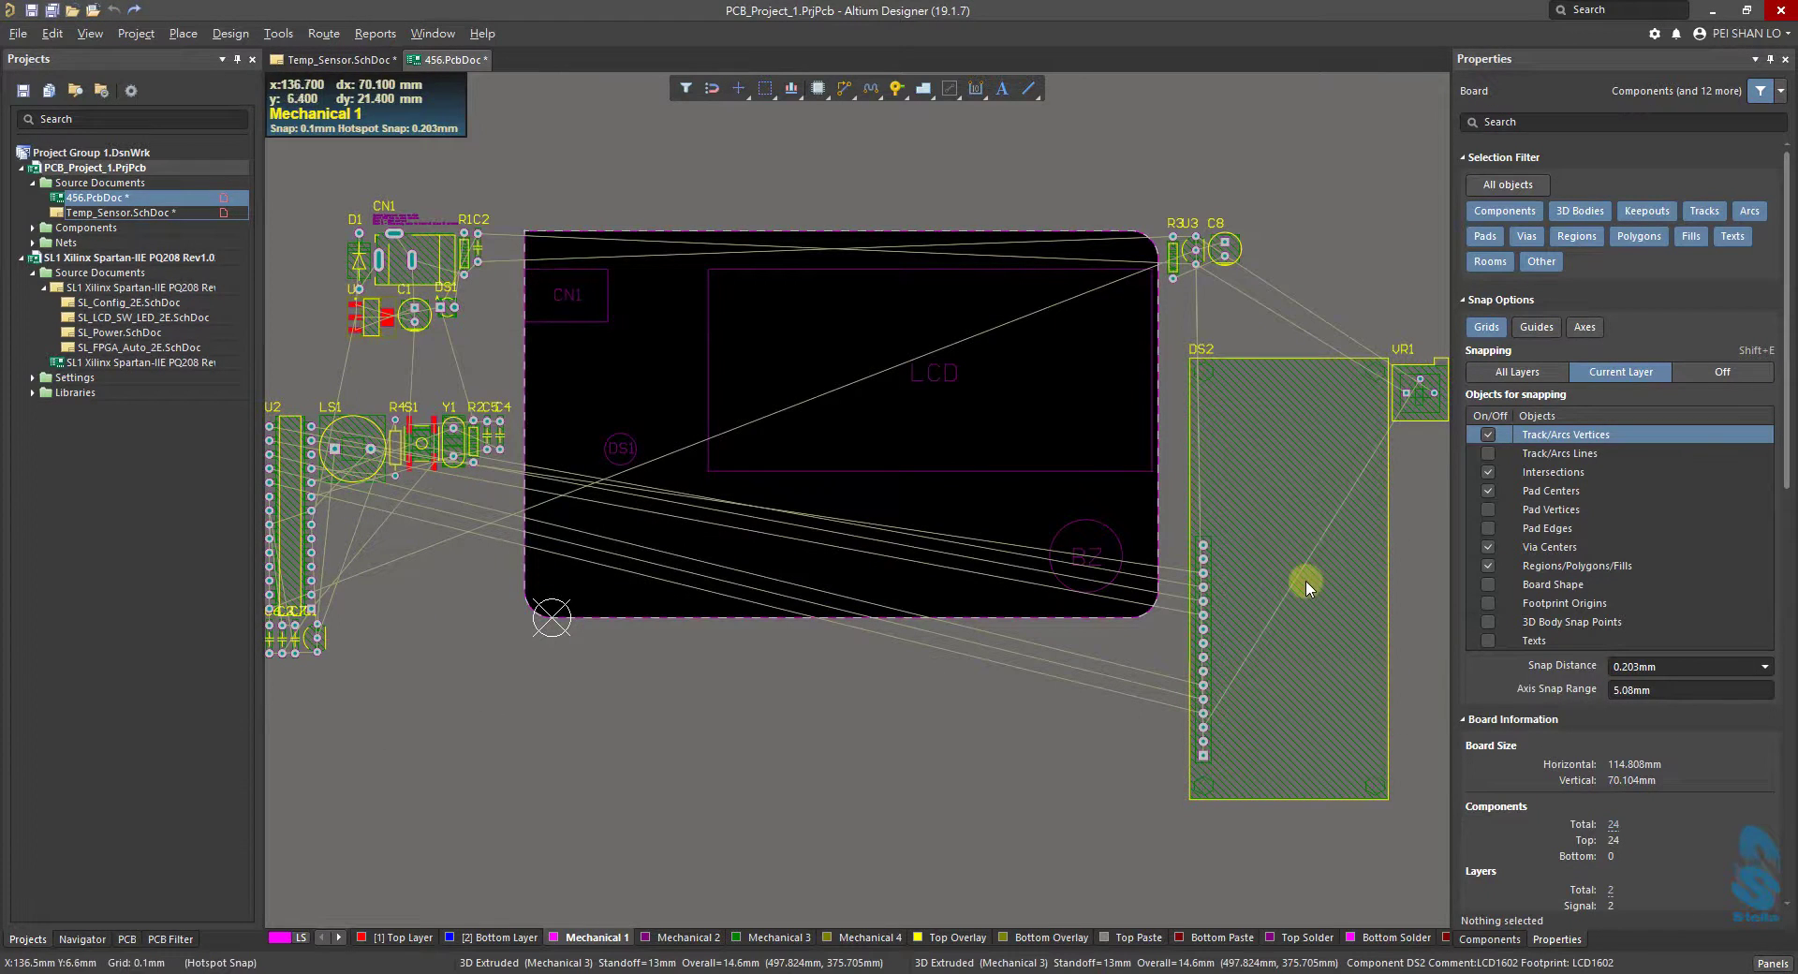
# Move the LCD module DS2 onto the middle of the board, rotating it through a full turn in 90-degree steps.
pyautogui.moveTo(1304, 582); pyautogui.dragTo(799, 535)
pyautogui.press('space')
pyautogui.press('space')
pyautogui.press('space')
pyautogui.press('space')
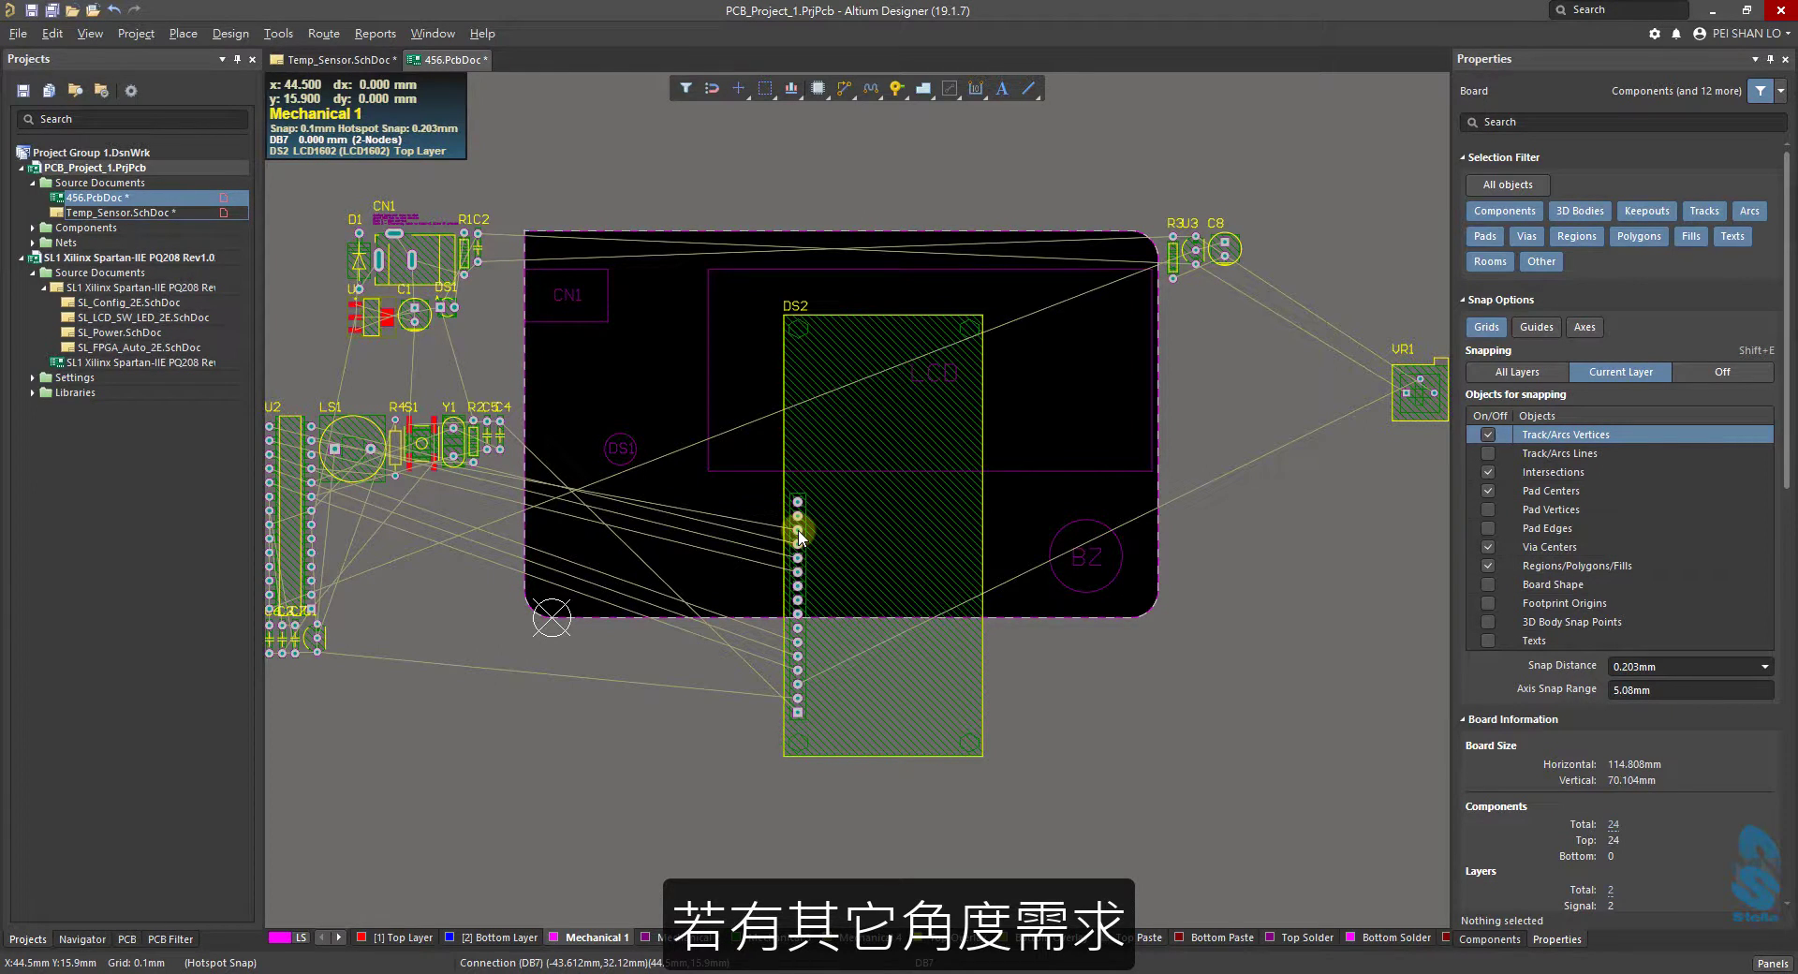
# Set the PCB Editor's general Rotation Step preference to 45 and apply it.
pyautogui.click(1655, 34)
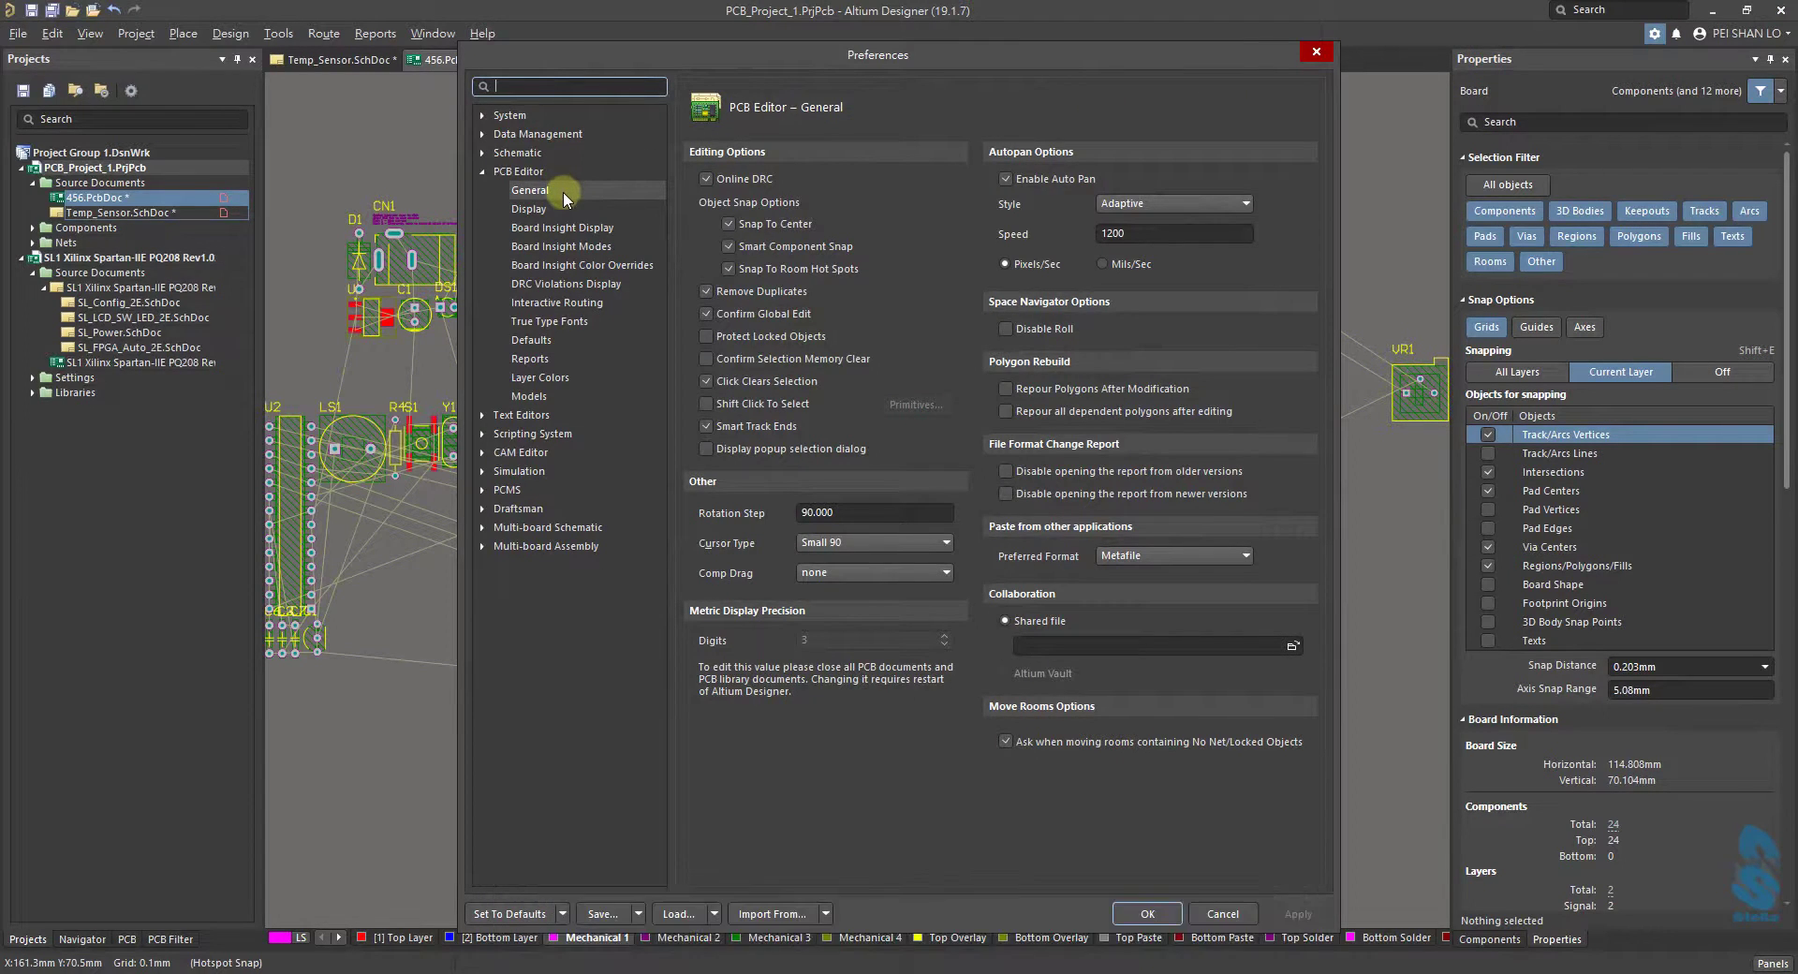
pyautogui.click(882, 511)
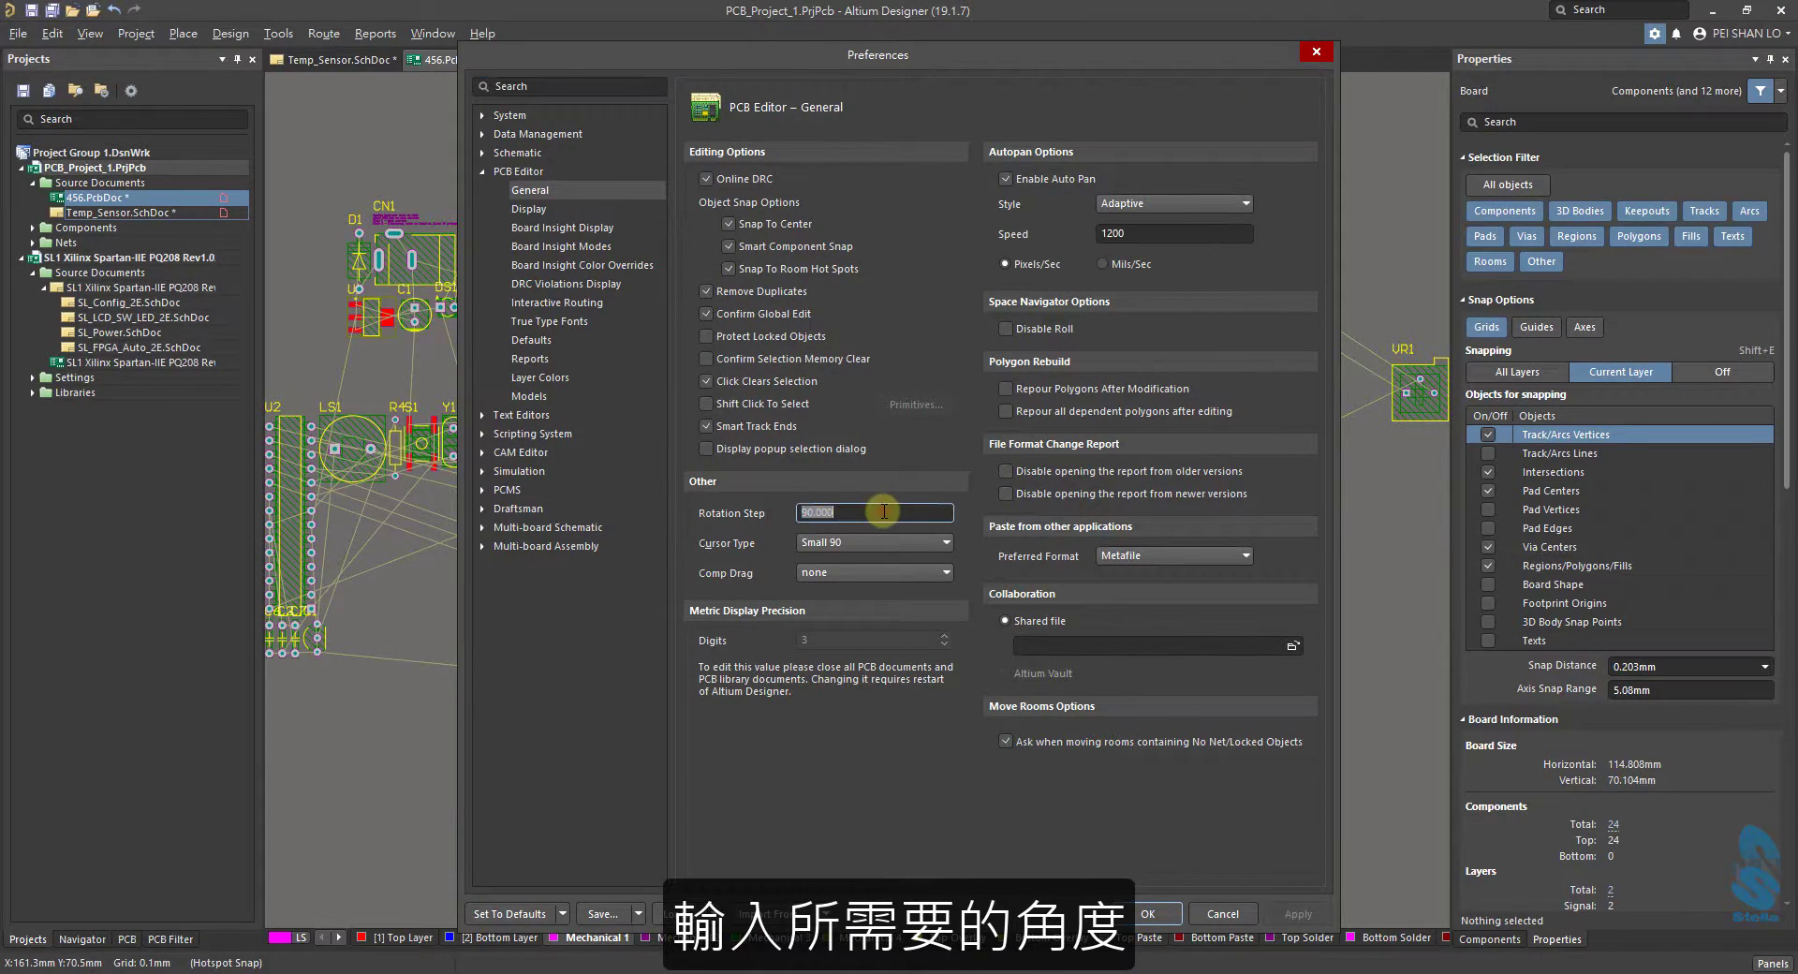
pyautogui.write('45')
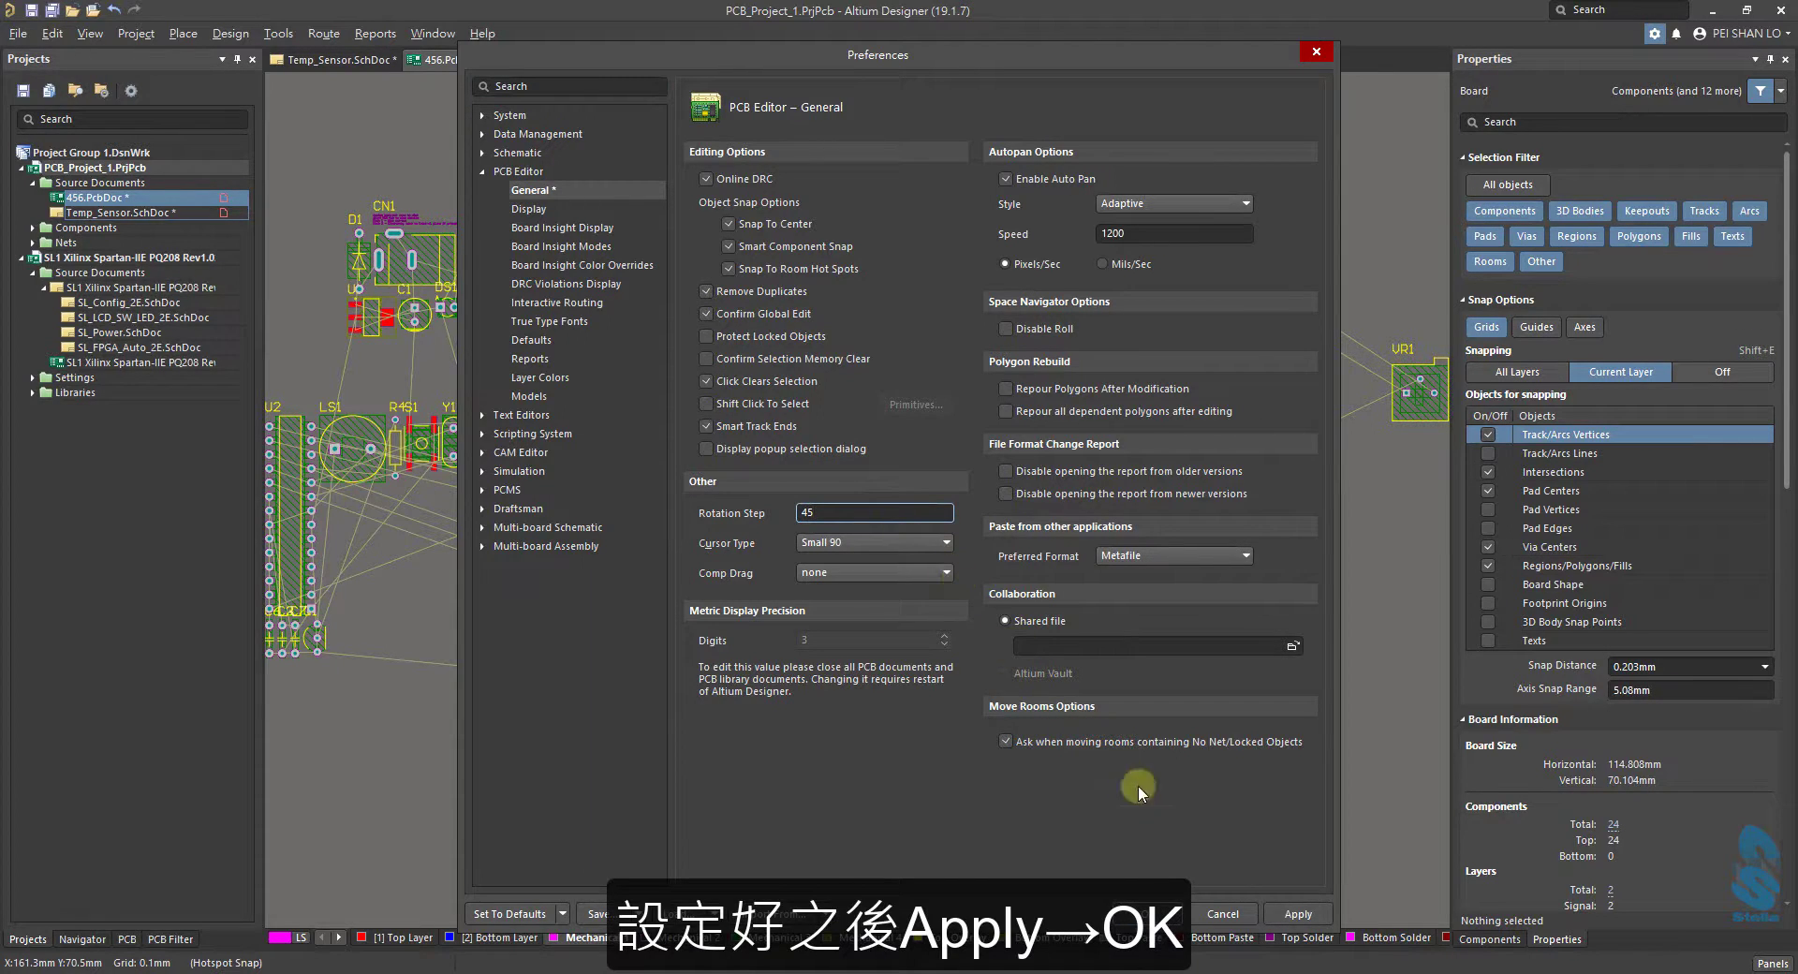
pyautogui.click(1266, 904)
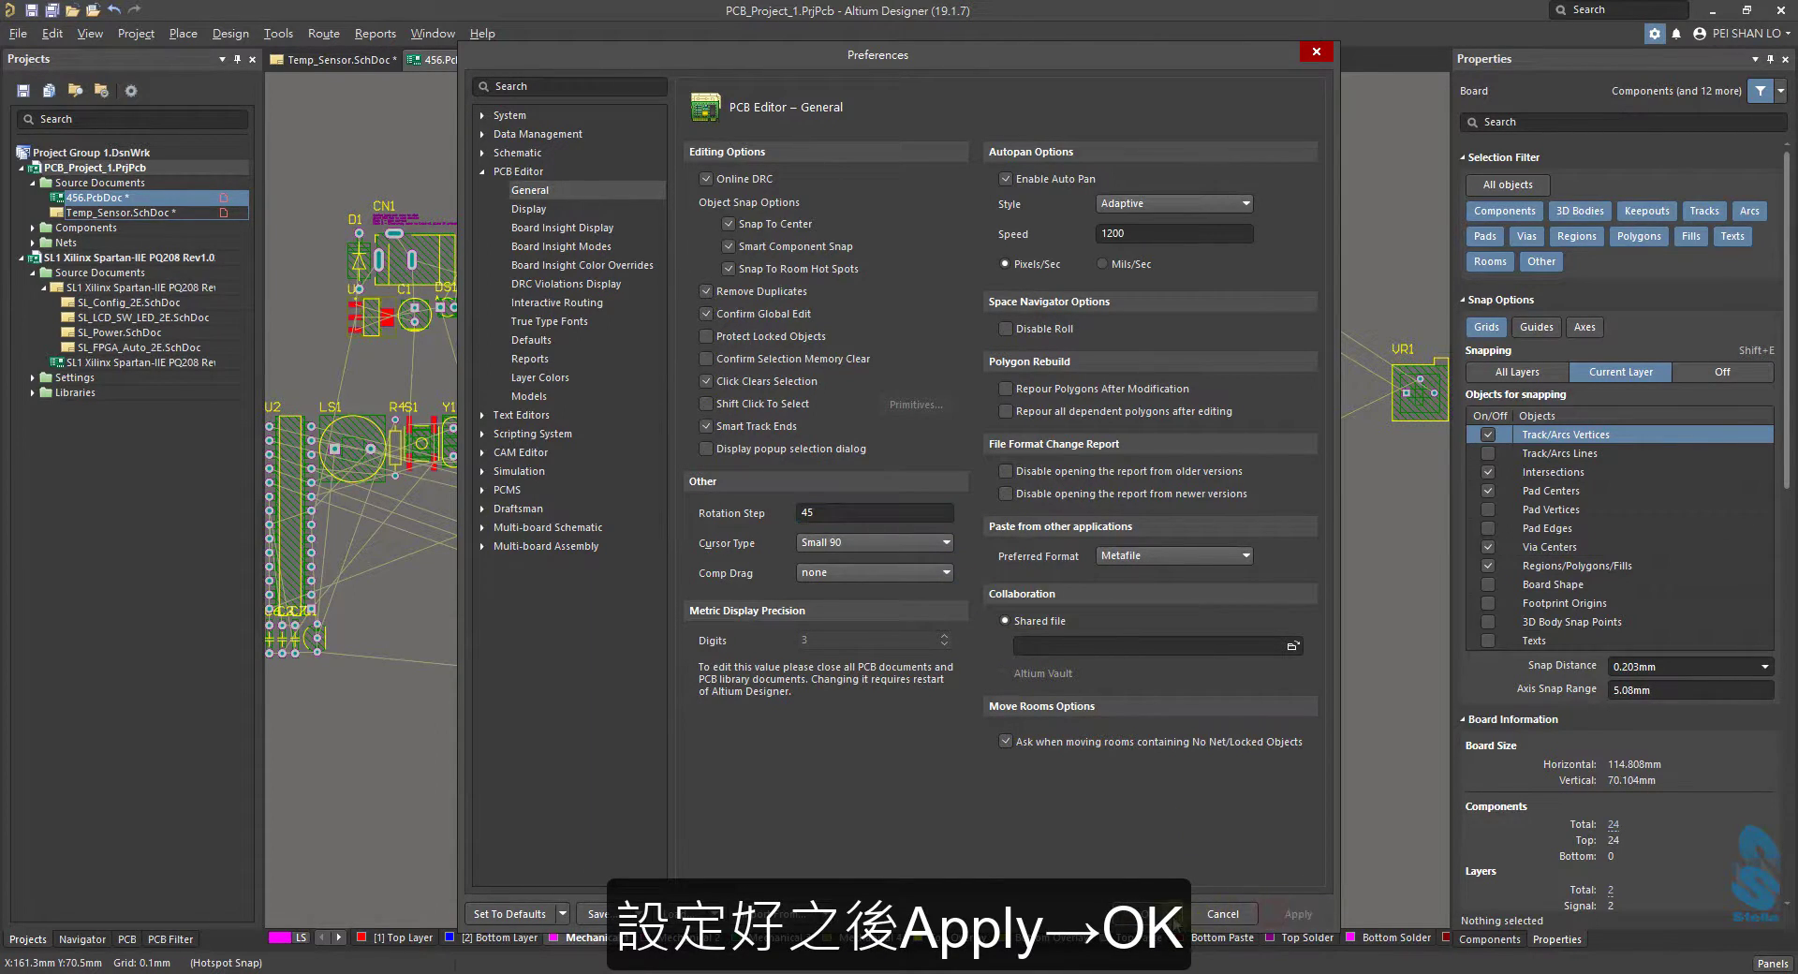
pyautogui.click(1172, 916)
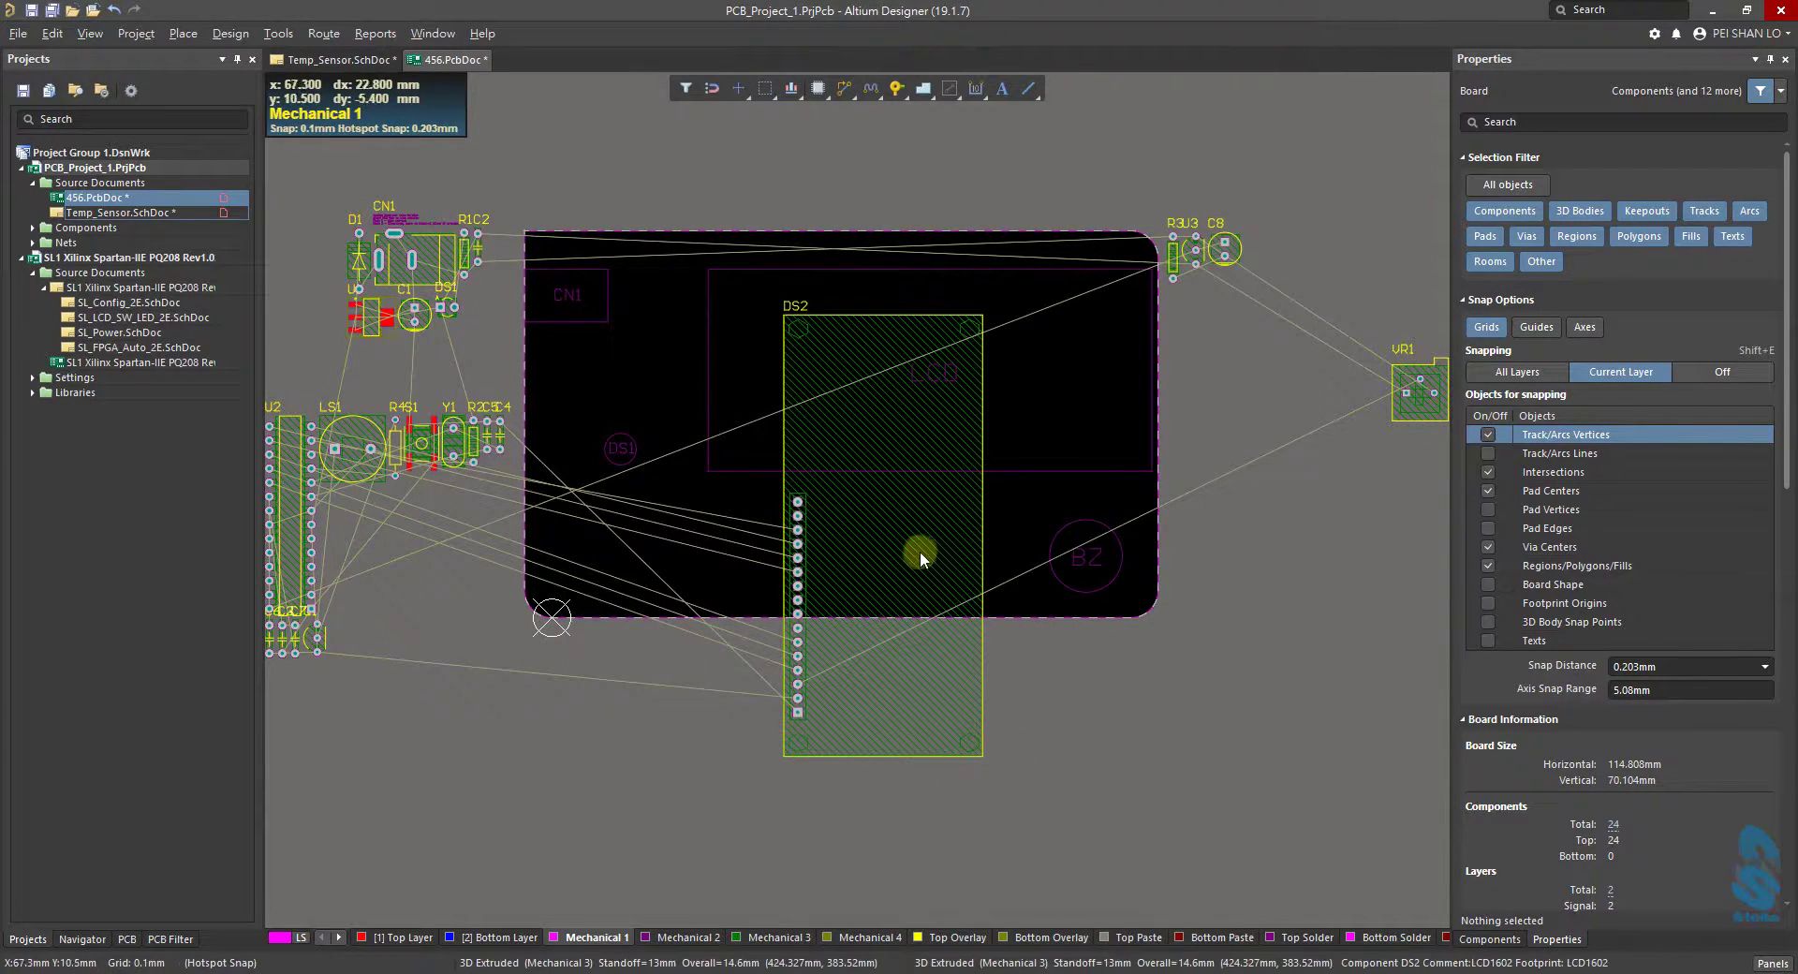
# Pick up the LCD module DS2 and rotate it repeatedly in 45-degree steps, keeping its position on the board.
pyautogui.moveTo(897, 530); pyautogui.dragTo(897, 530)
pyautogui.press('space')
pyautogui.press('space')
pyautogui.press('space')
pyautogui.press('space')
pyautogui.press('space')
pyautogui.press('space')
pyautogui.press('space')
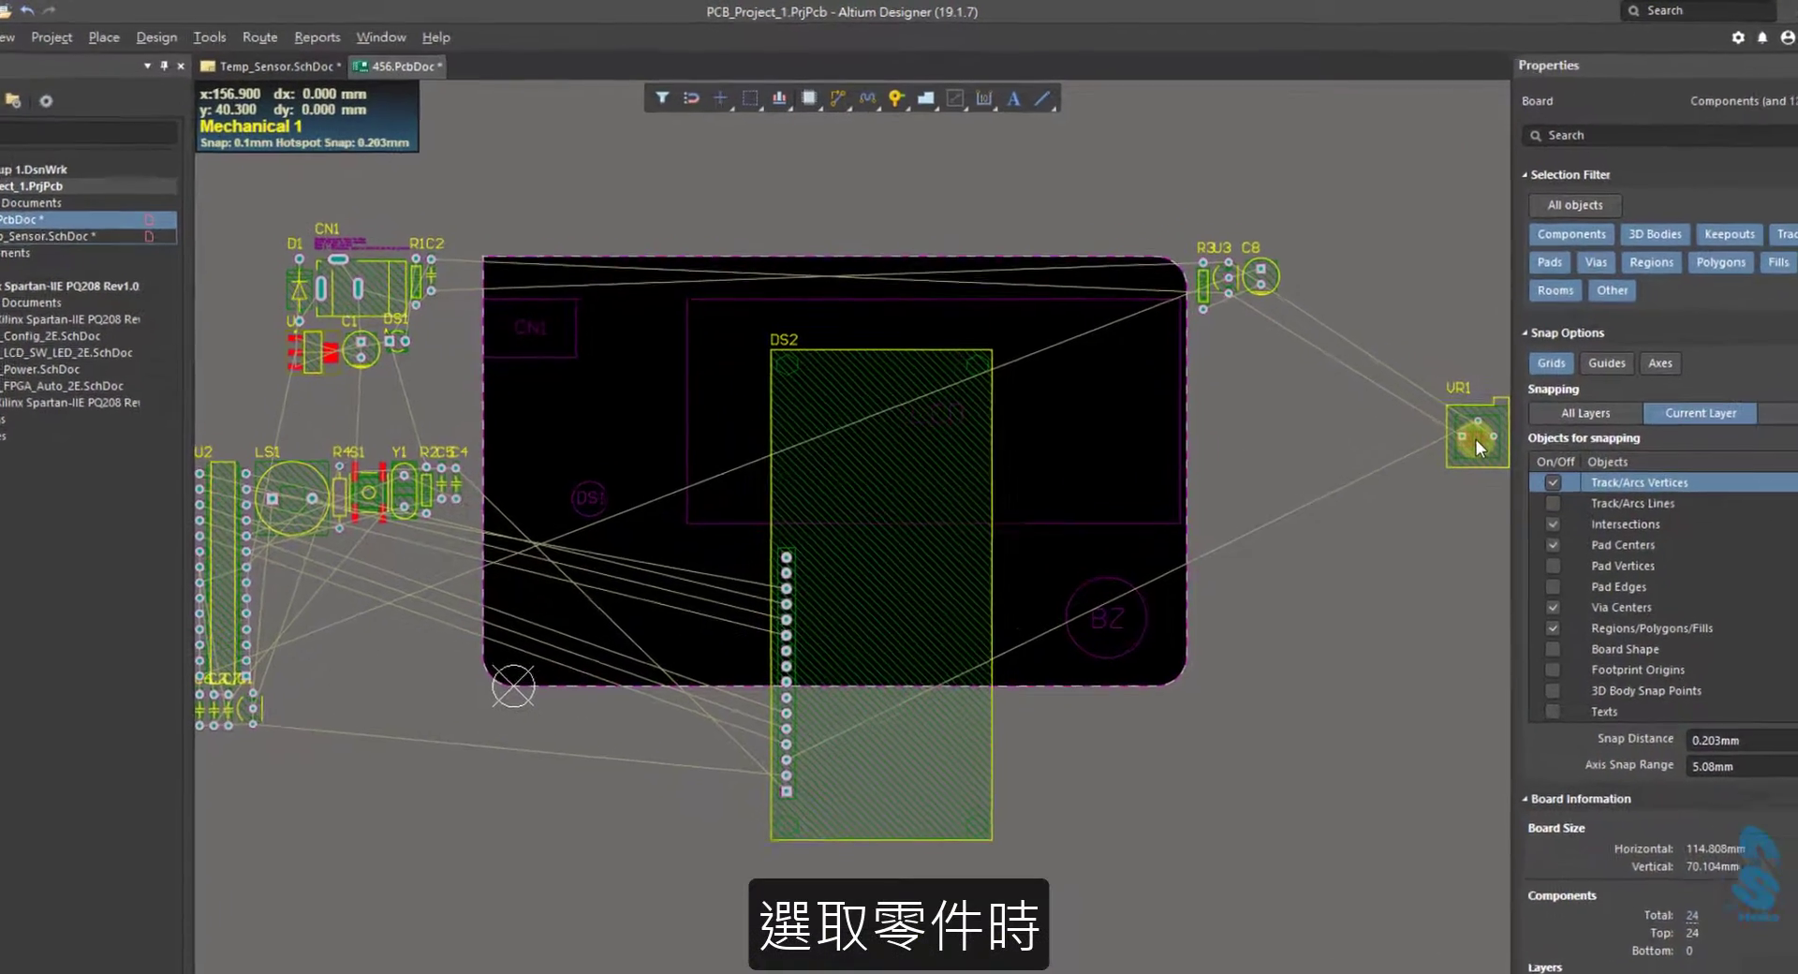
# Move VR1 onto the board beside the lower end of DS2's pin row, cycling through the component push modes while moving it.
pyautogui.moveTo(1475, 440); pyautogui.dragTo(1078, 522)
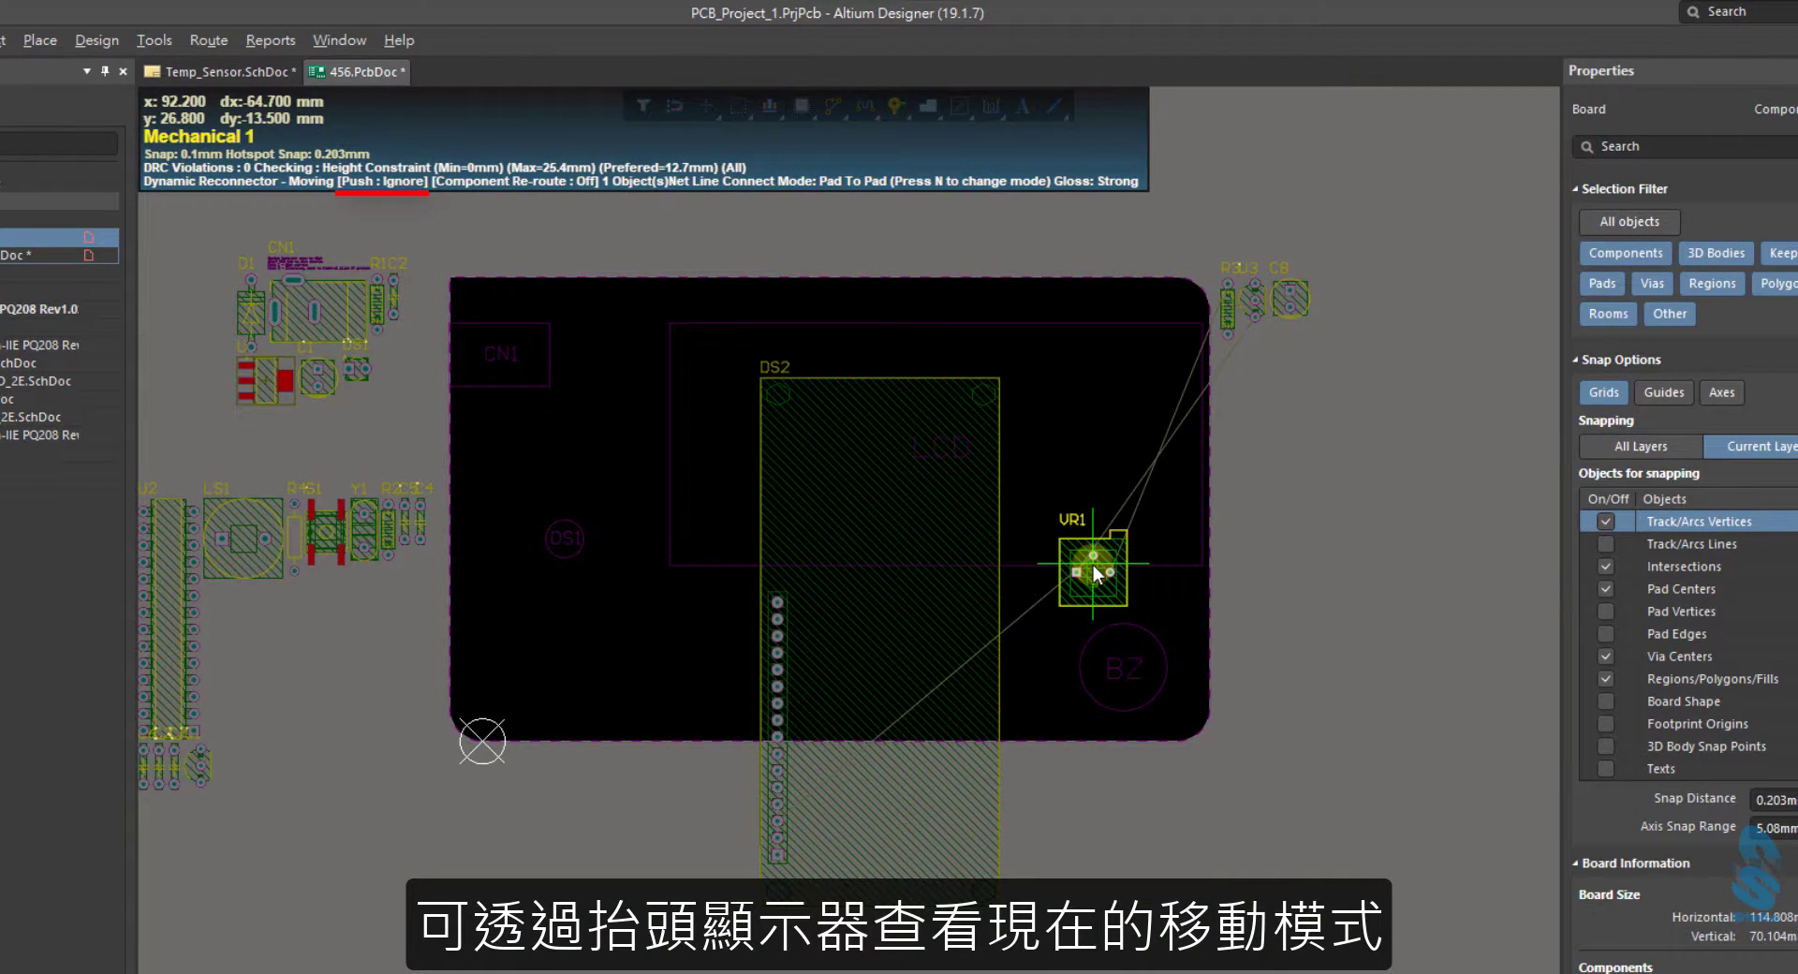
pyautogui.hotkey('shift', 'r')
pyautogui.moveTo(1093, 565); pyautogui.dragTo(691, 635)
pyautogui.press('r')
pyautogui.press('r')
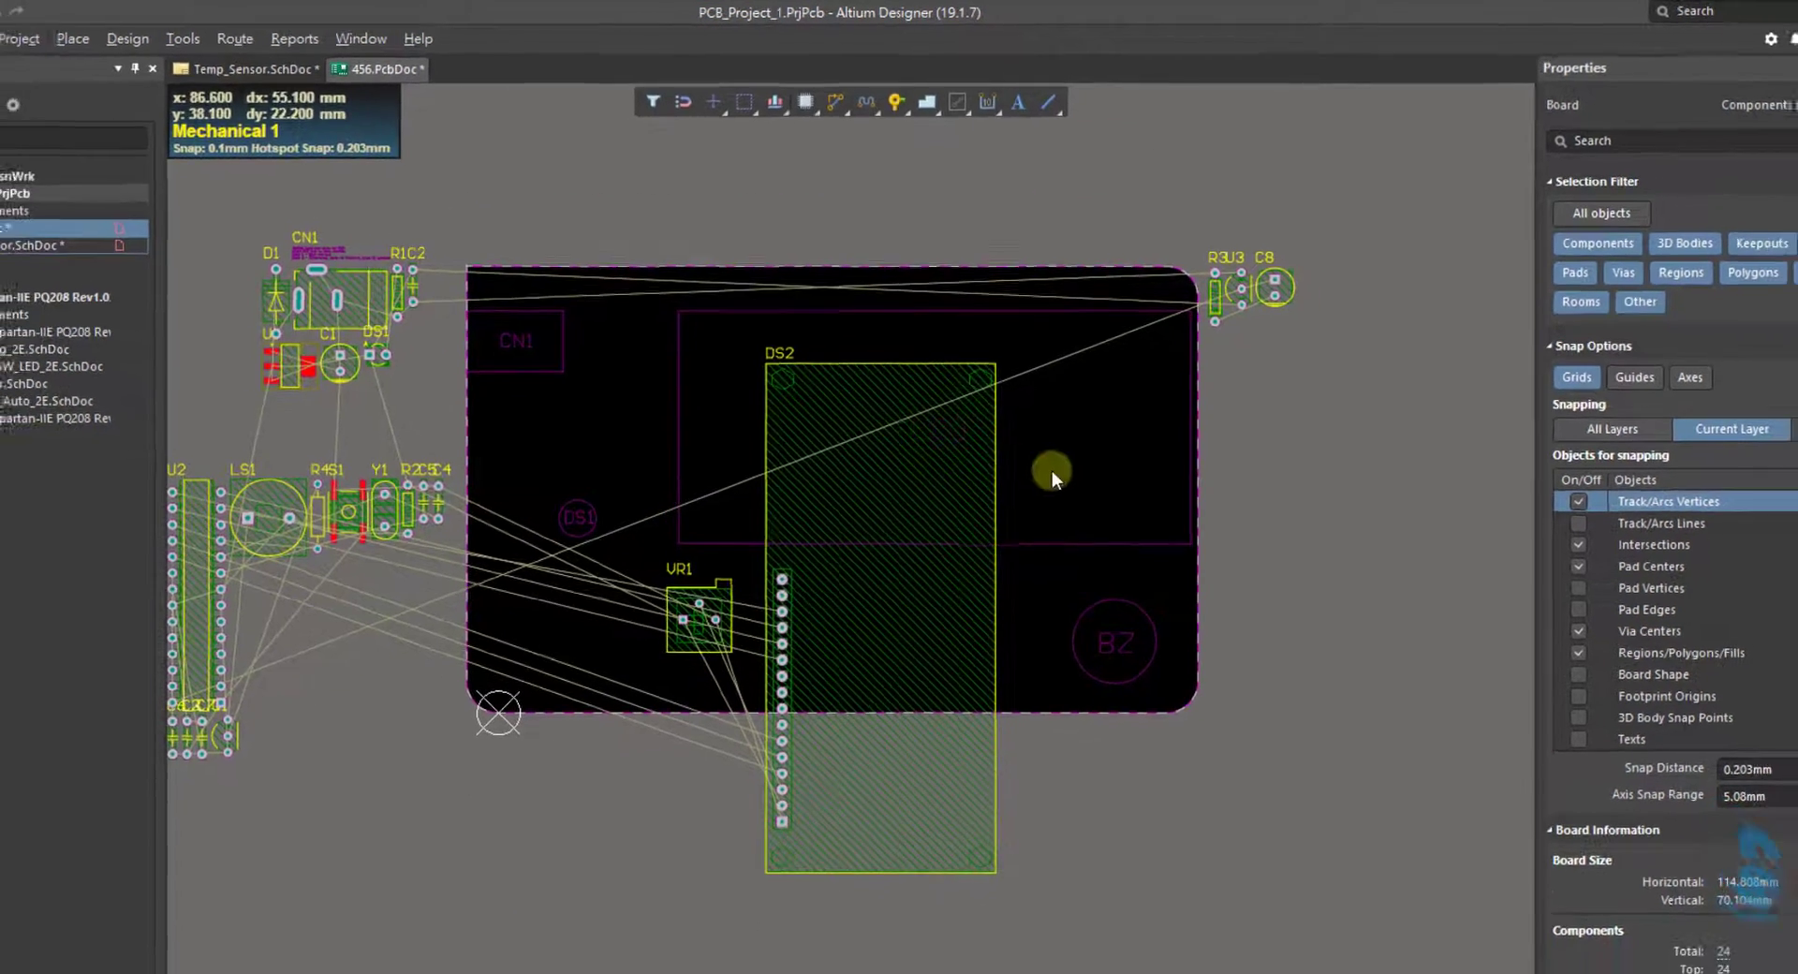
# Move capacitor C8 slightly up and to the right, away from U3, outside the board's upper-right corner.
pyautogui.moveTo(1260, 351); pyautogui.dragTo(905, 574, button='right')
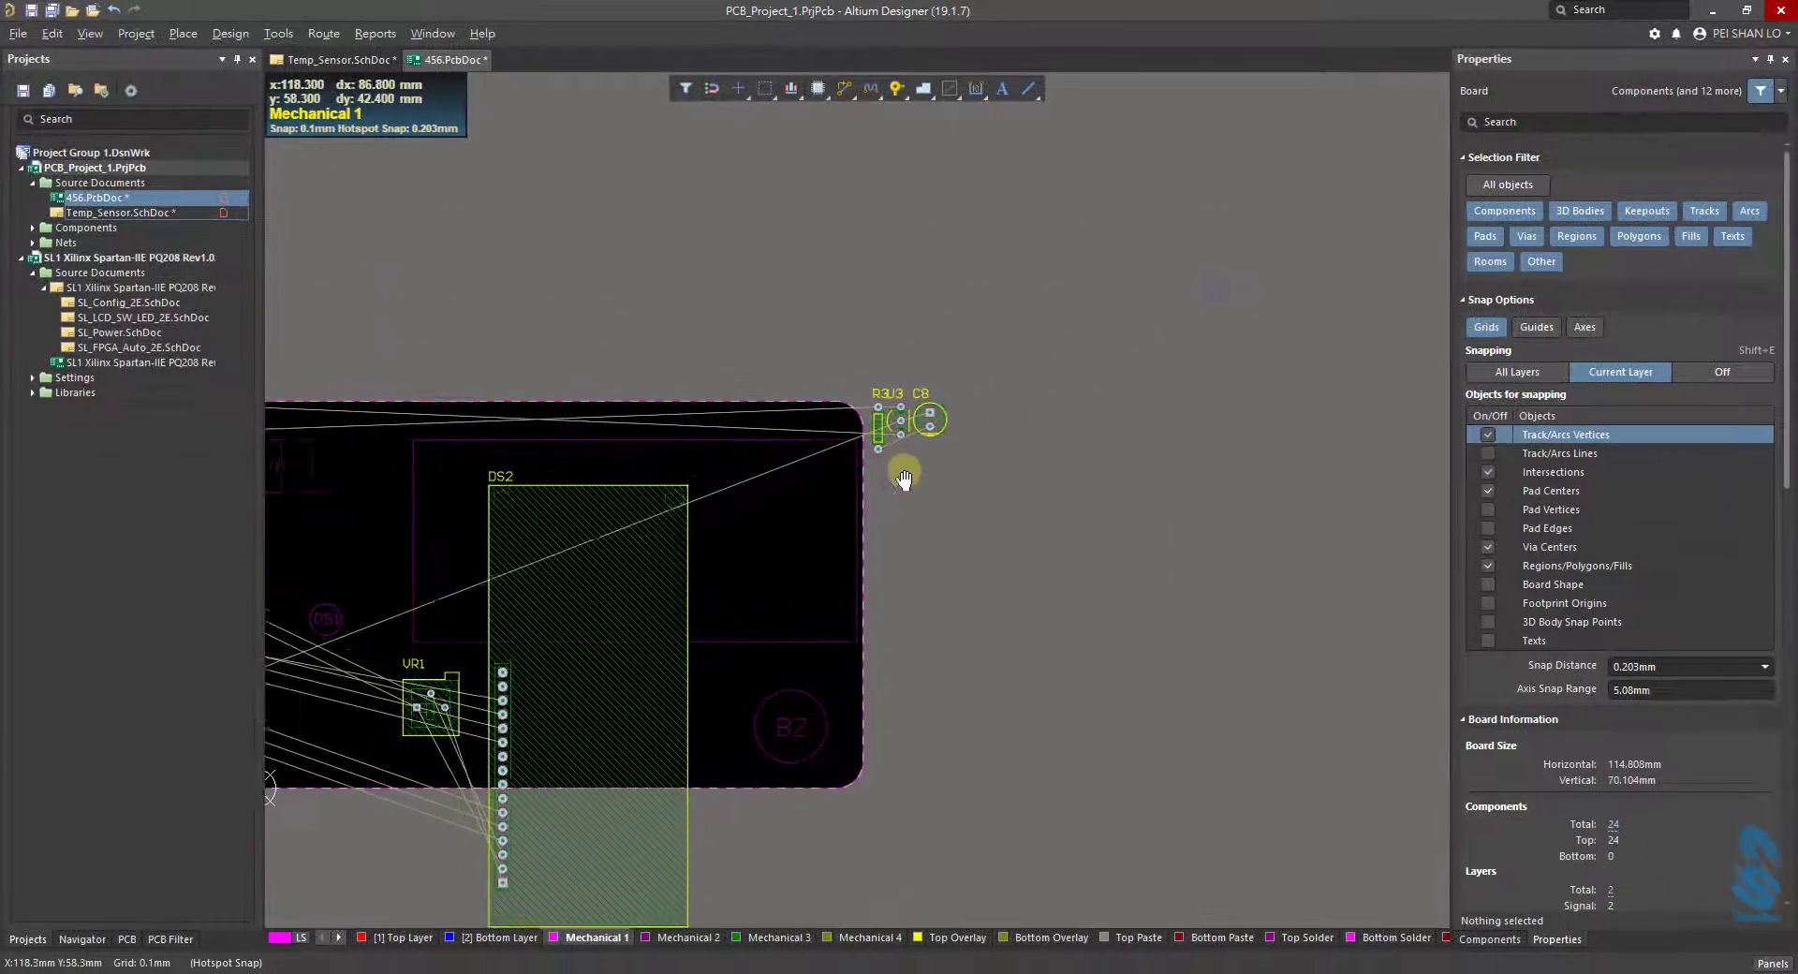
pyautogui.moveTo(905, 480); pyautogui.dragTo(1023, 621, button='right')
pyautogui.keyDown('ctrl'); pyautogui.scroll(6, 843, 476); pyautogui.keyUp('ctrl')
pyautogui.keyDown('ctrl'); pyautogui.scroll(2, 864, 583); pyautogui.keyUp('ctrl')
pyautogui.keyDown('ctrl'); pyautogui.scroll(1, 863, 582); pyautogui.keyUp('ctrl')
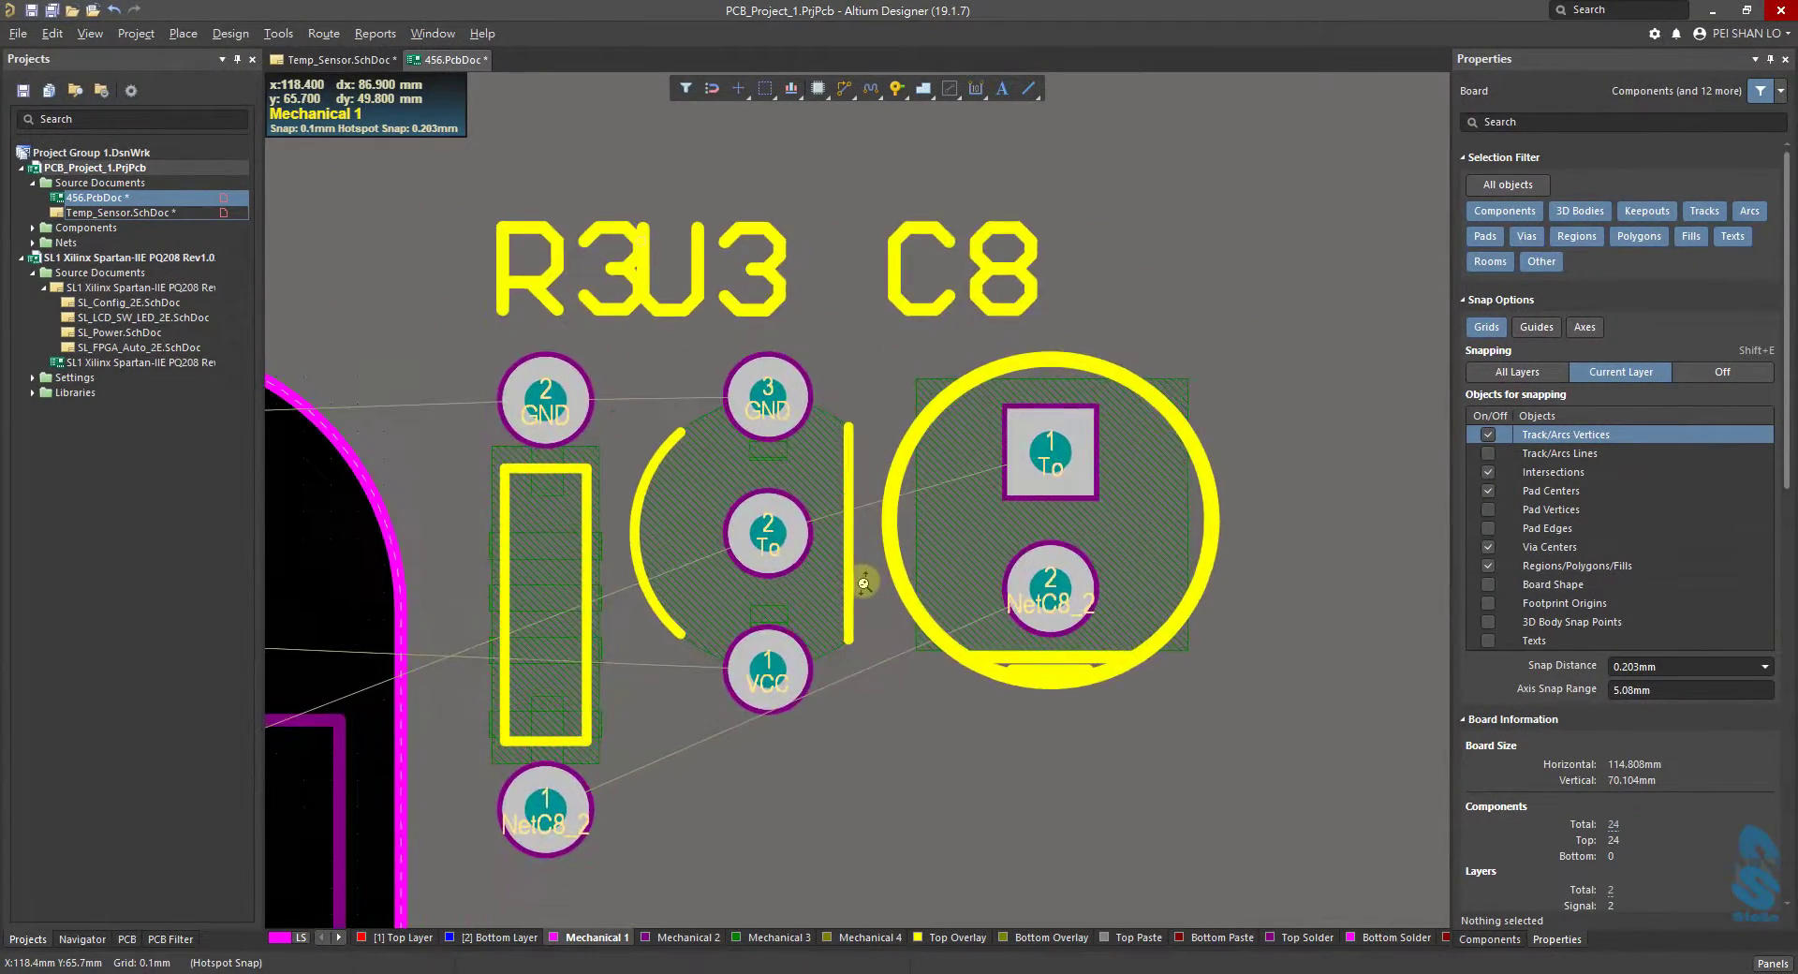
pyautogui.moveTo(913, 582); pyautogui.dragTo(1079, 471)
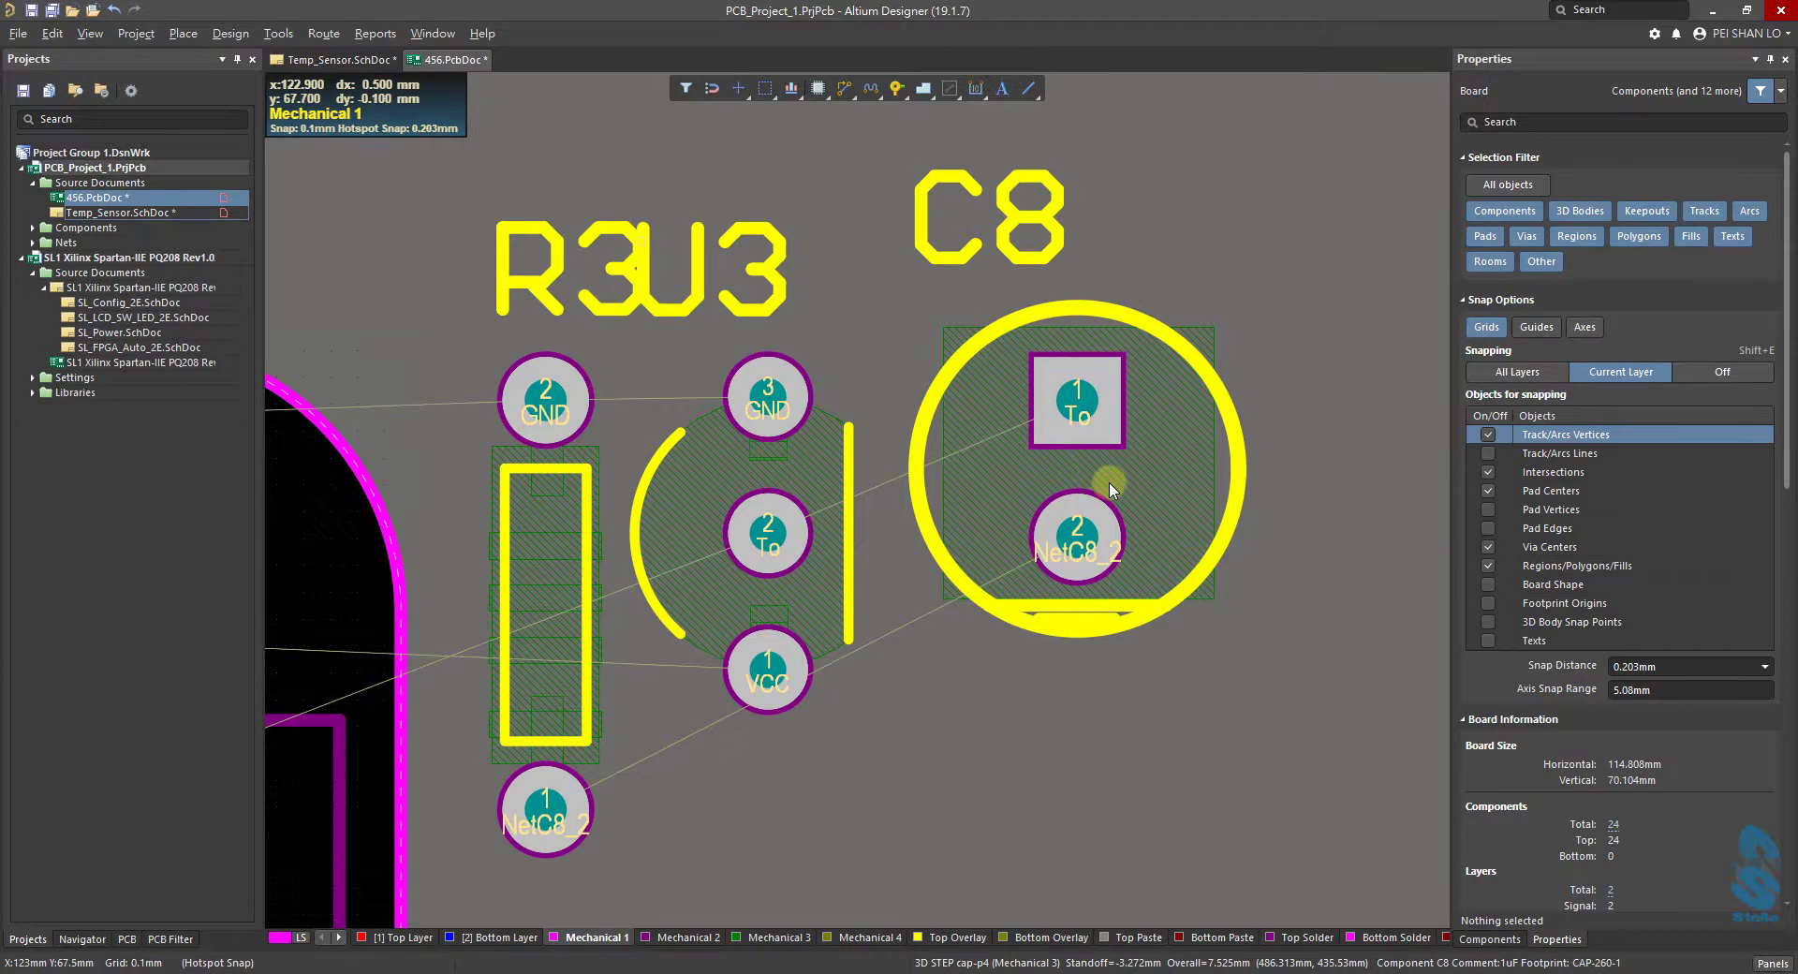
# Select R3, U3 and C8 together and align them by their top edges.
pyautogui.keyDown('ctrl'); pyautogui.scroll(-2, 1105, 476); pyautogui.keyUp('ctrl')
pyautogui.keyDown('ctrl'); pyautogui.scroll(-1, 1105, 476); pyautogui.keyUp('ctrl')
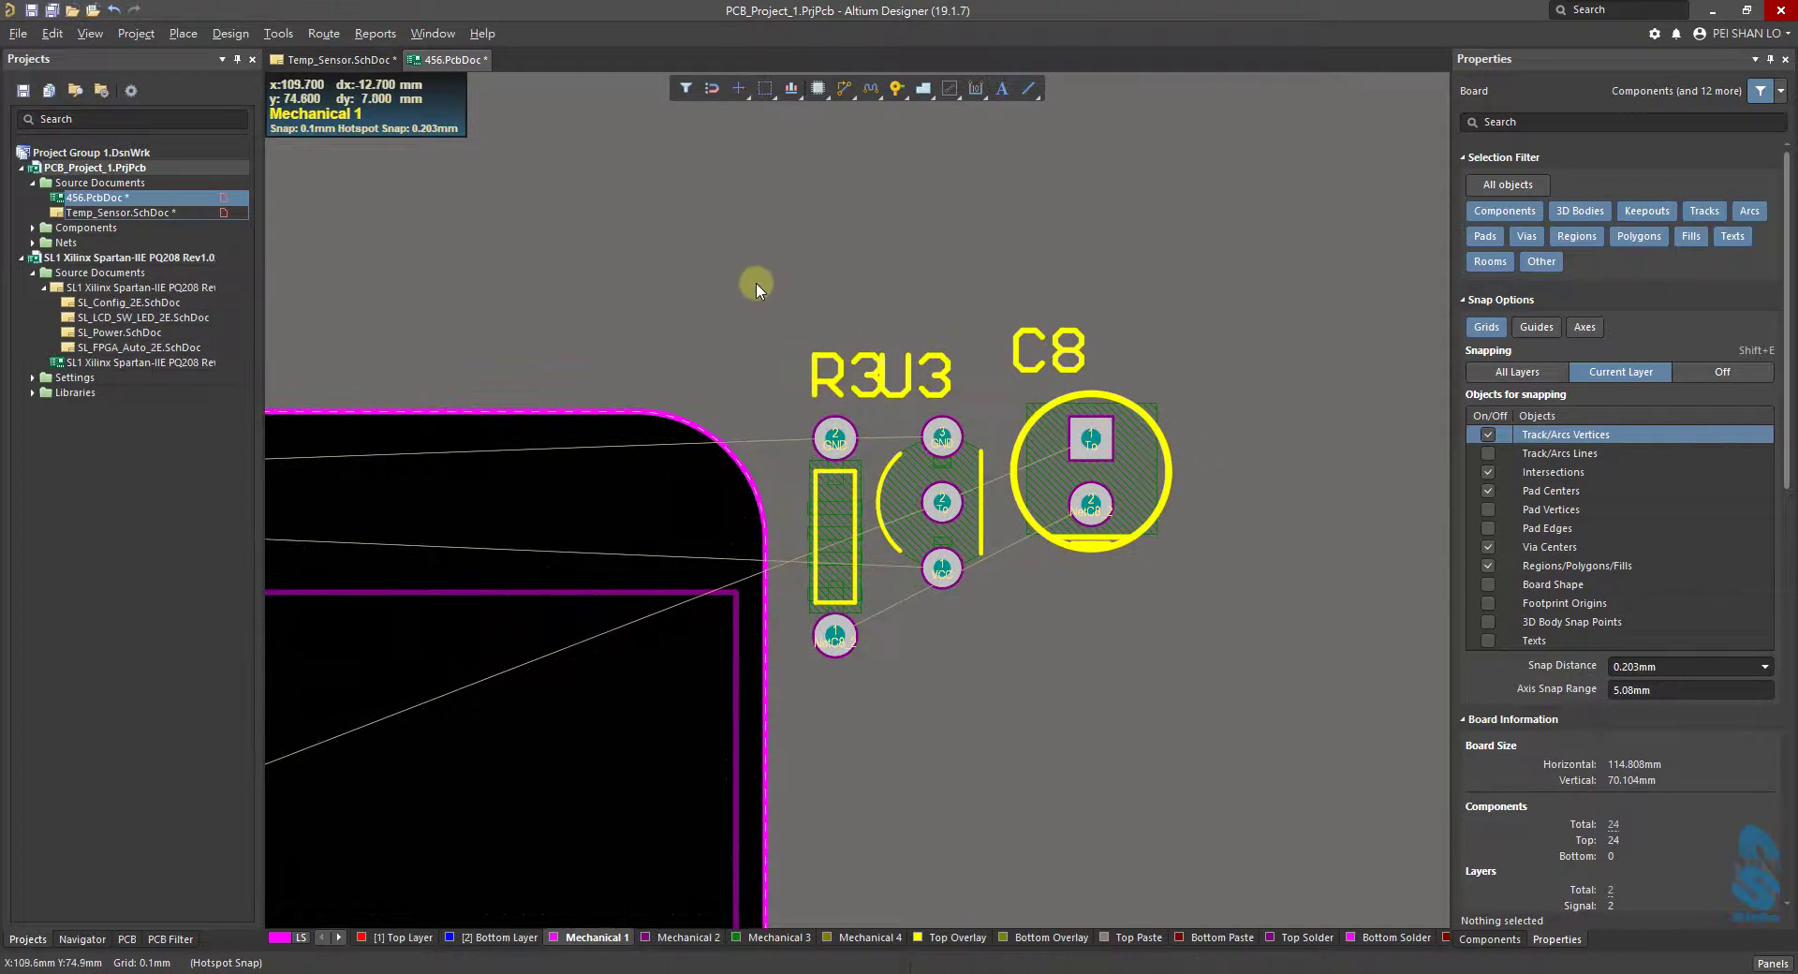
pyautogui.moveTo(736, 268); pyautogui.dragTo(1270, 707)
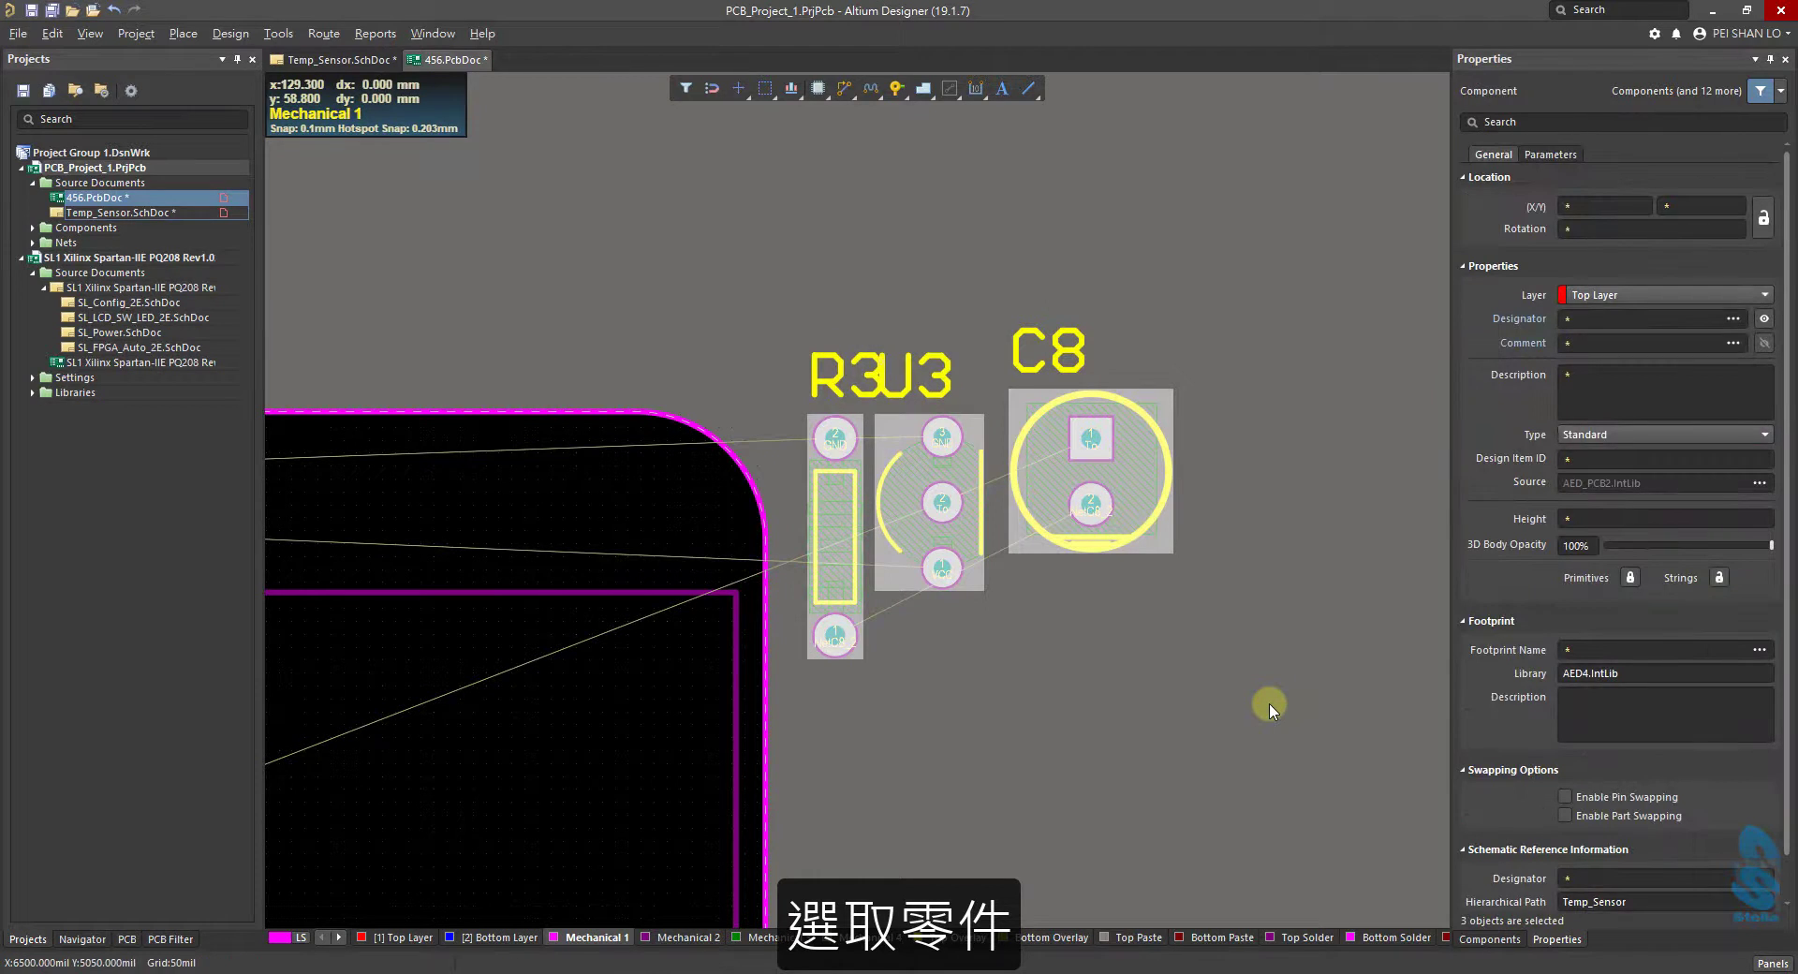
pyautogui.rightClick(1125, 471)
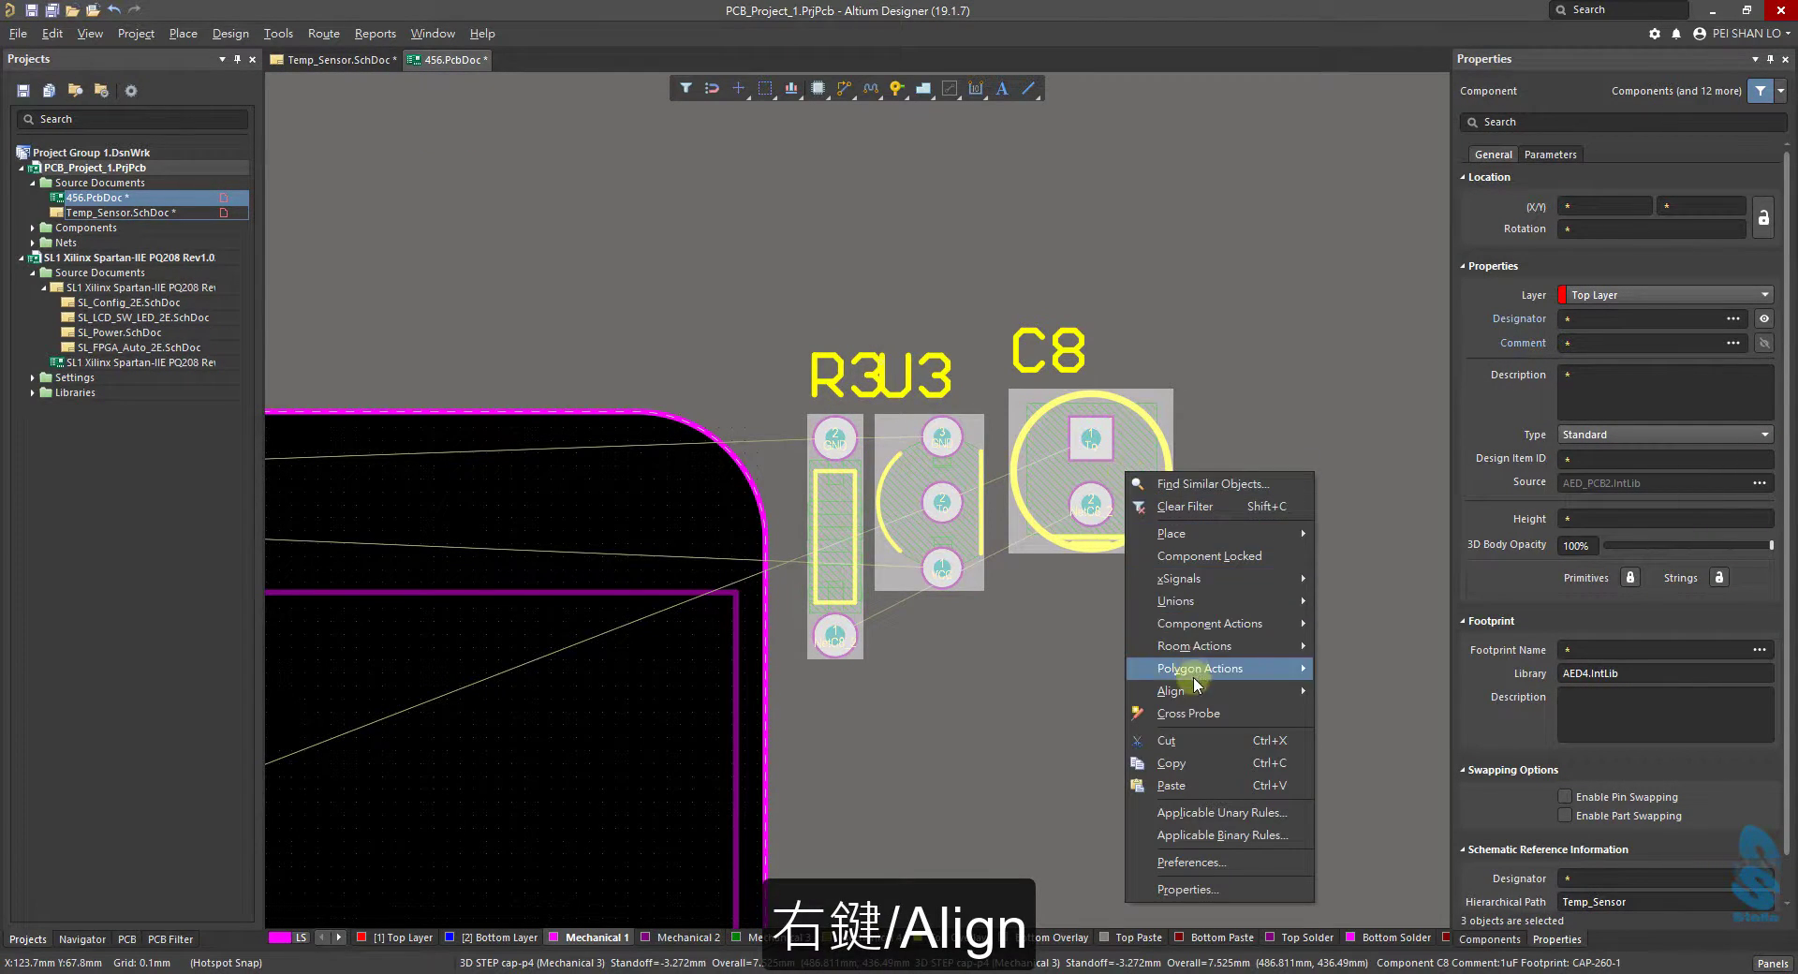
pyautogui.moveTo(1198, 693)
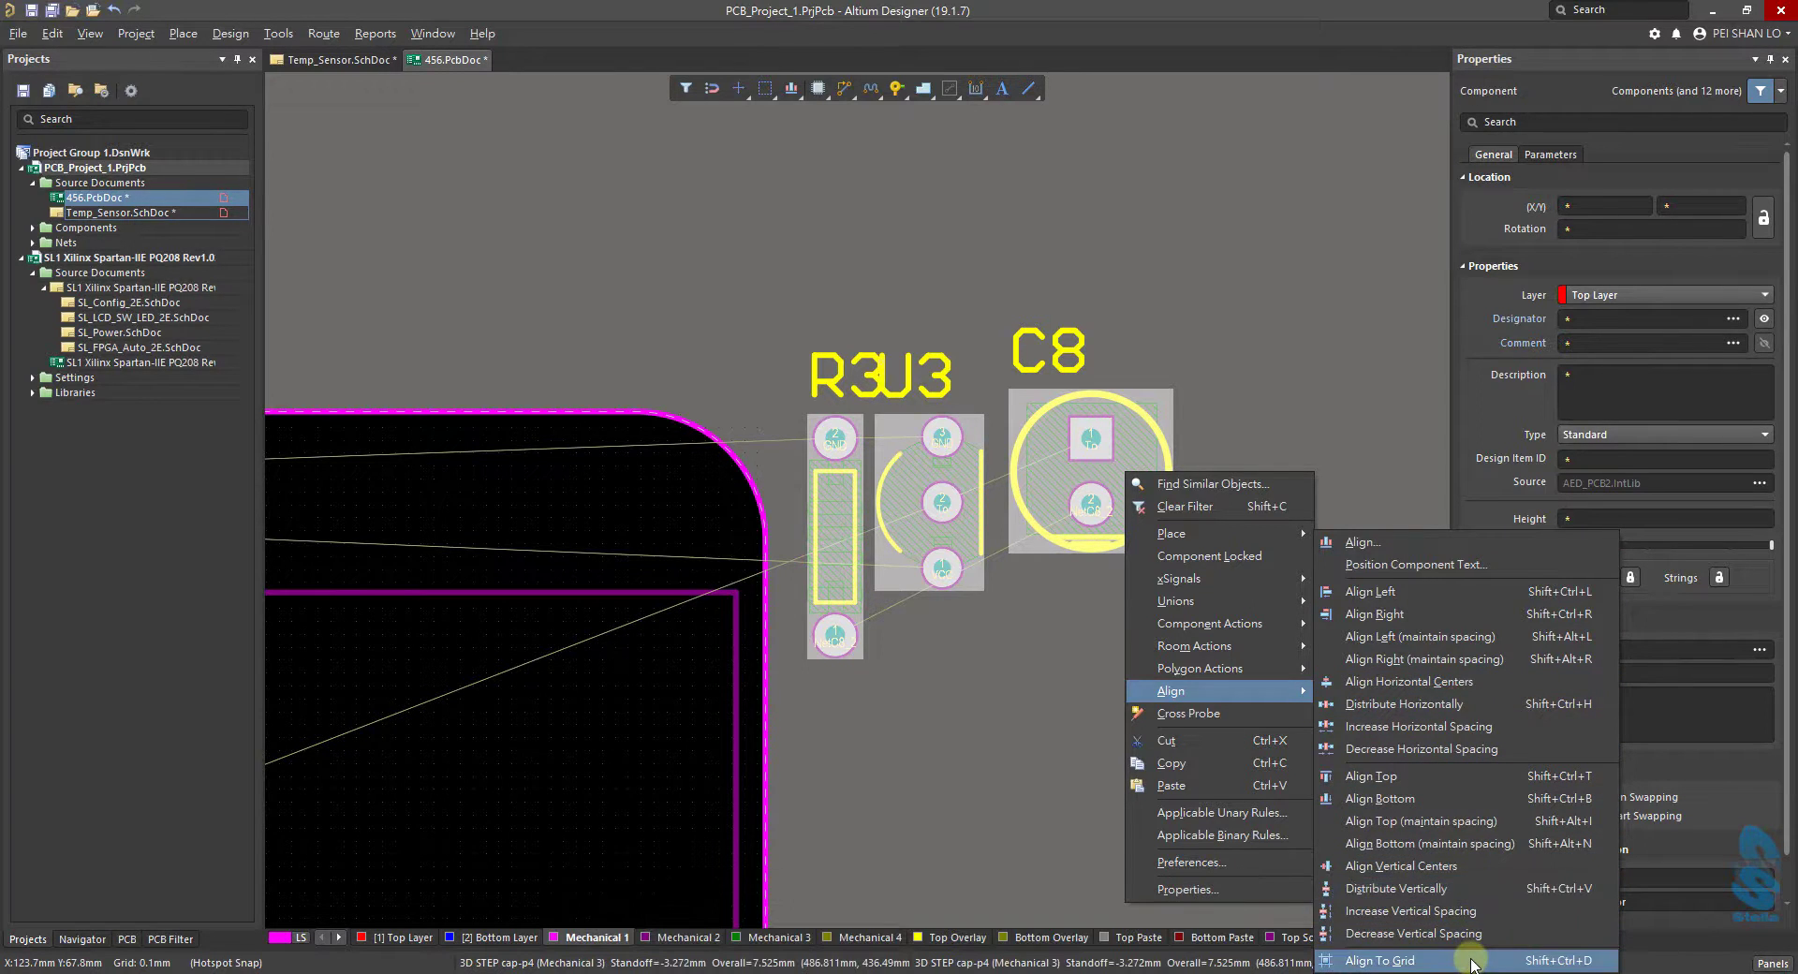
pyautogui.click(1478, 778)
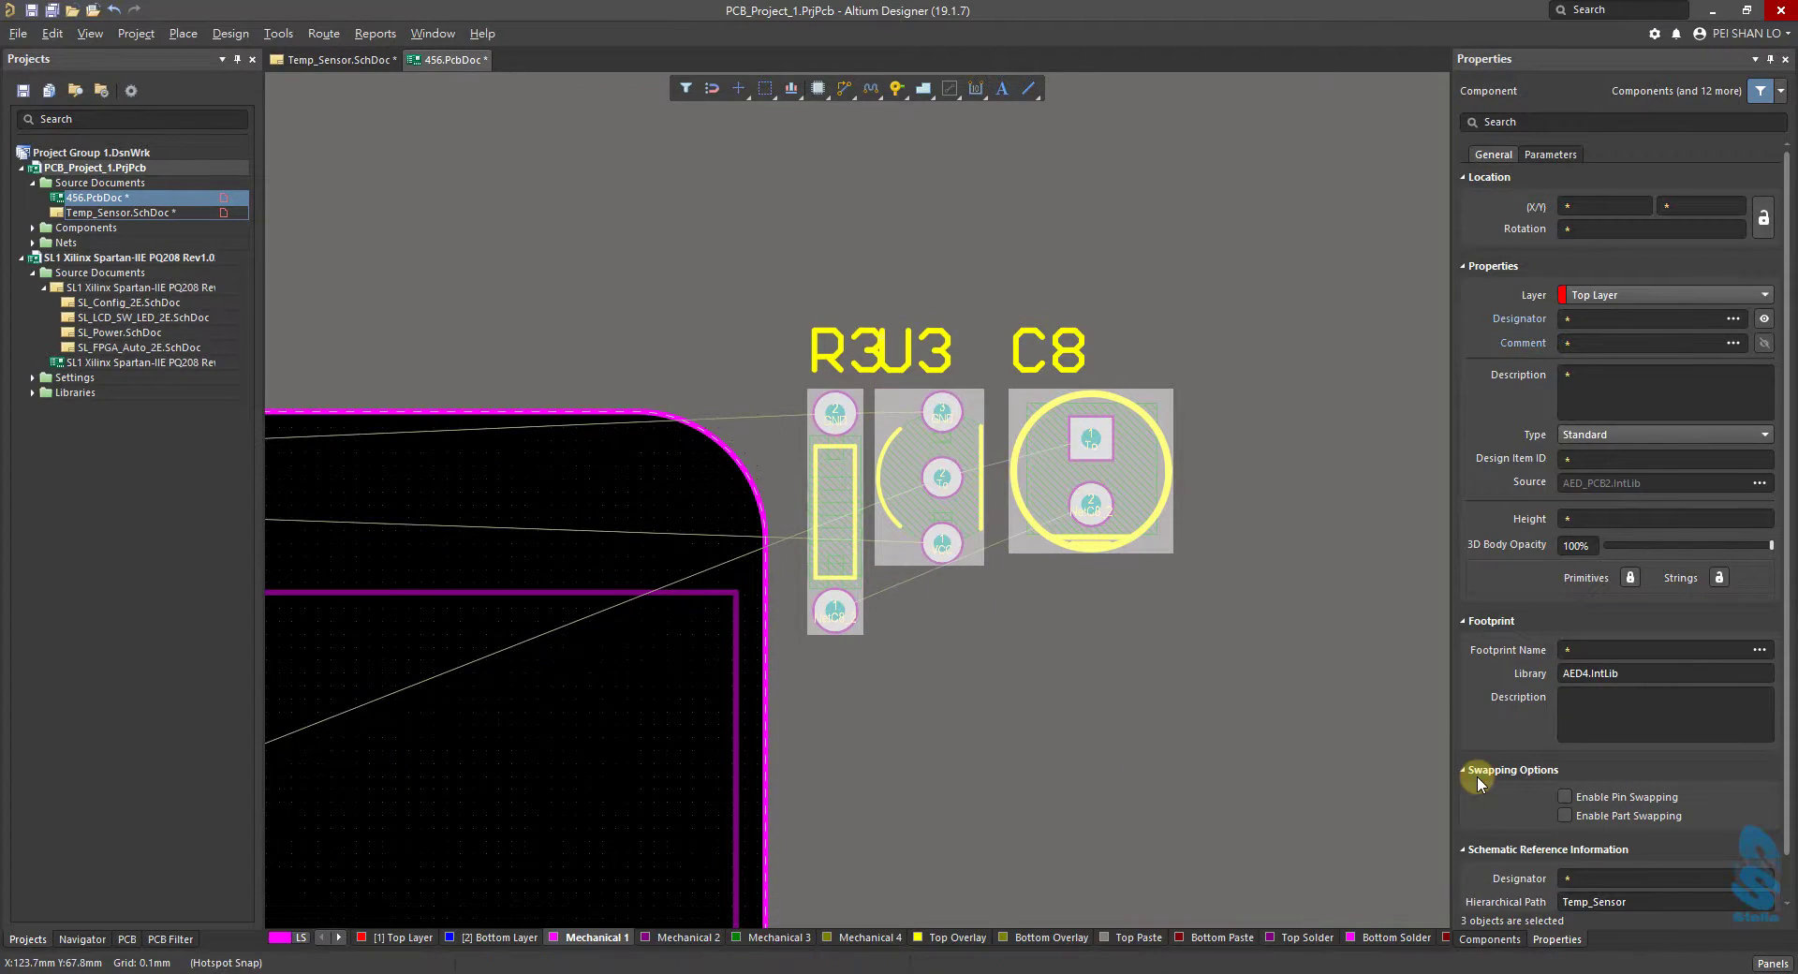